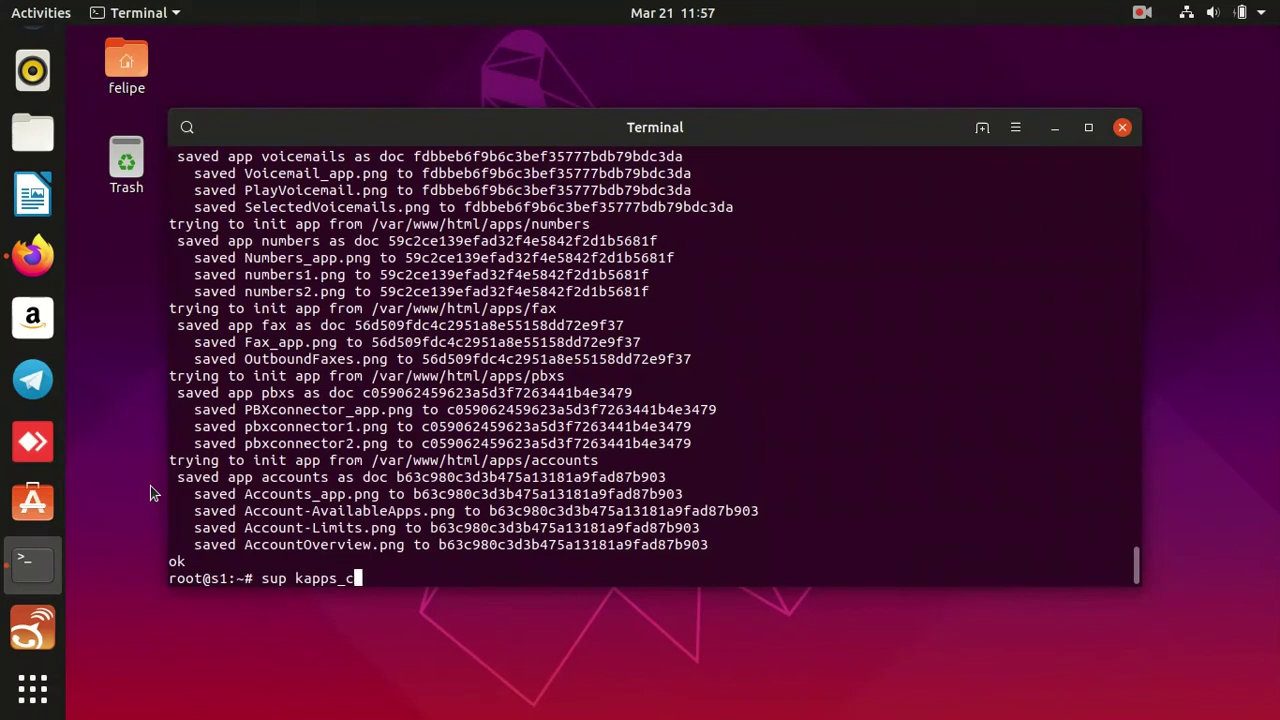
Start the jonny5, hotornot and braintree apps with sup kapps_controller start_app.
text(start_app )
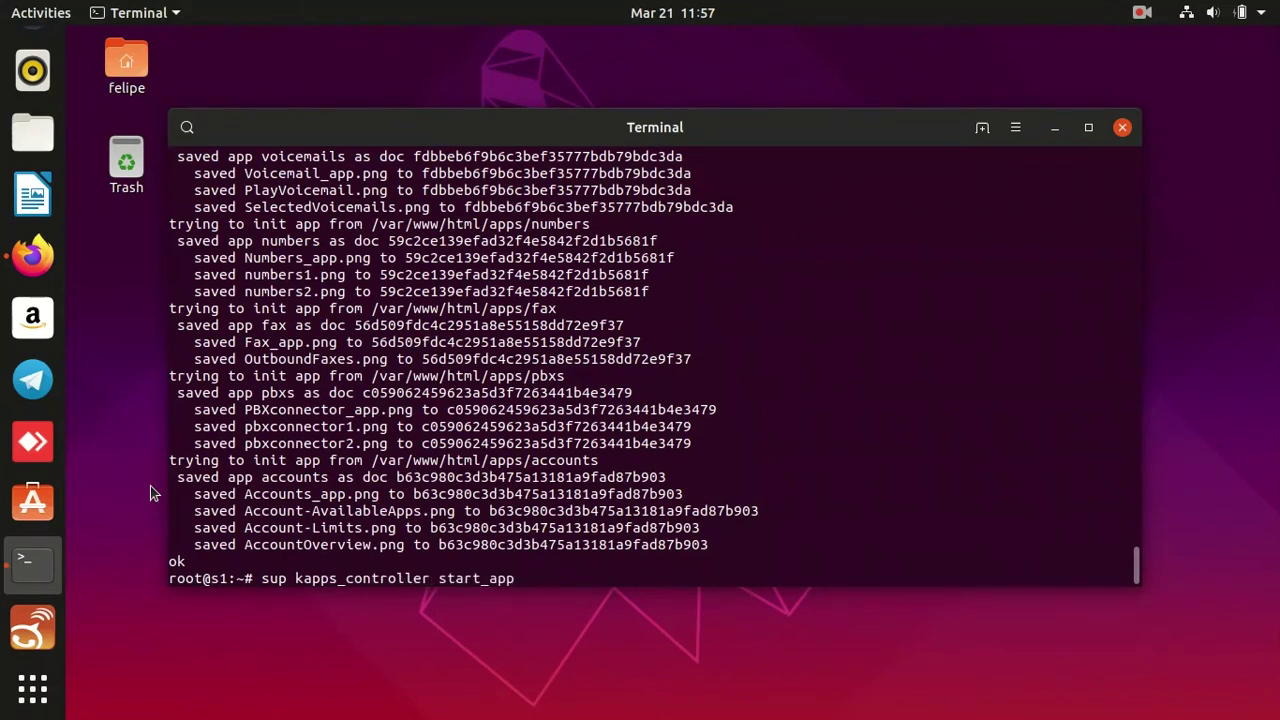
text(jonn)
key(Return)
key(Up)
key(BackSpace)
key(BackSpace)
key(BackSpace)
key(BackSpace)
key(BackSpace)
key(BackSpace)
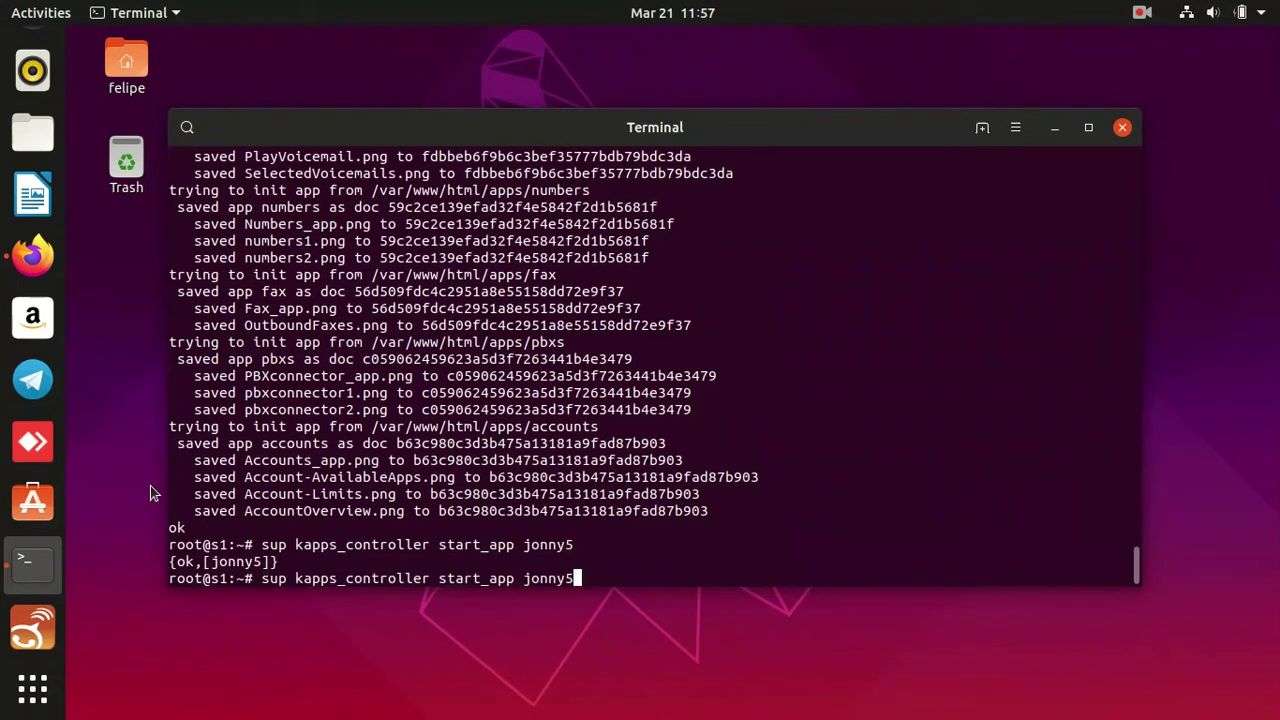
text(hotornot)
key(Return)
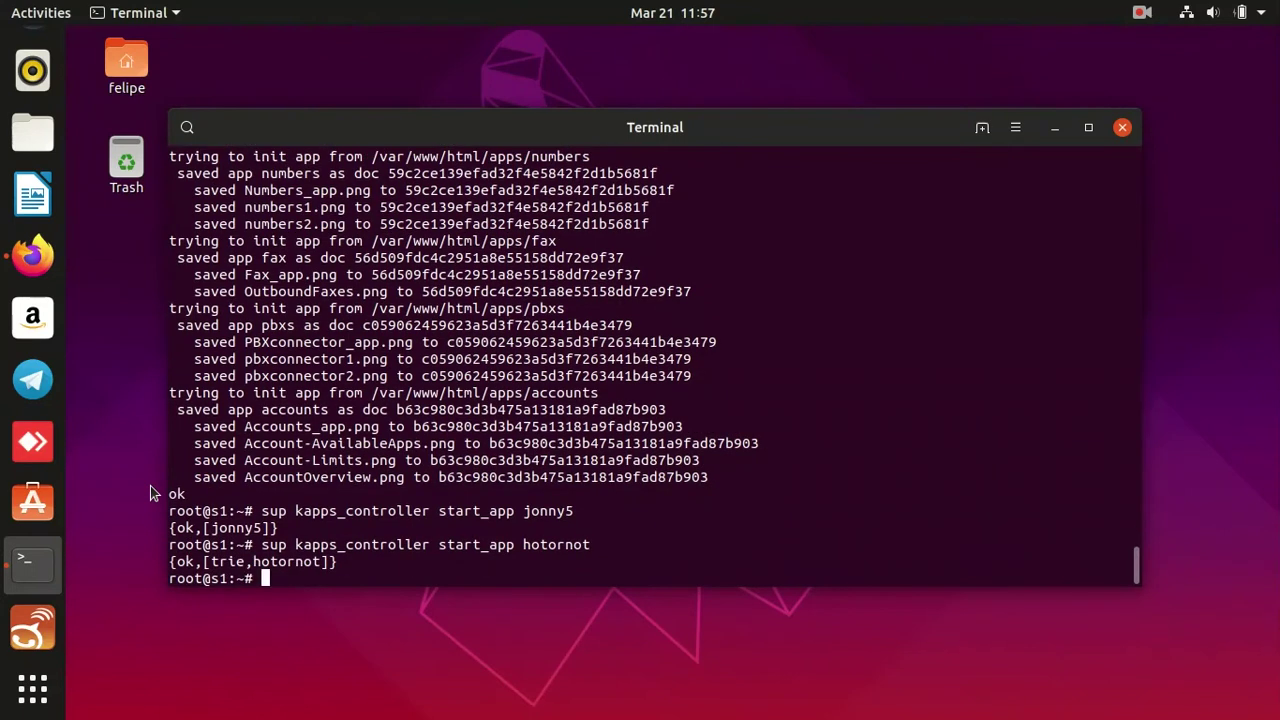
key(Up)
key(BackSpace)
key(BackSpace)
key(BackSpace)
key(BackSpace)
key(BackSpace)
key(BackSpace)
key(BackSpace)
key(BackSpace)
text(braintree)
key(Return)
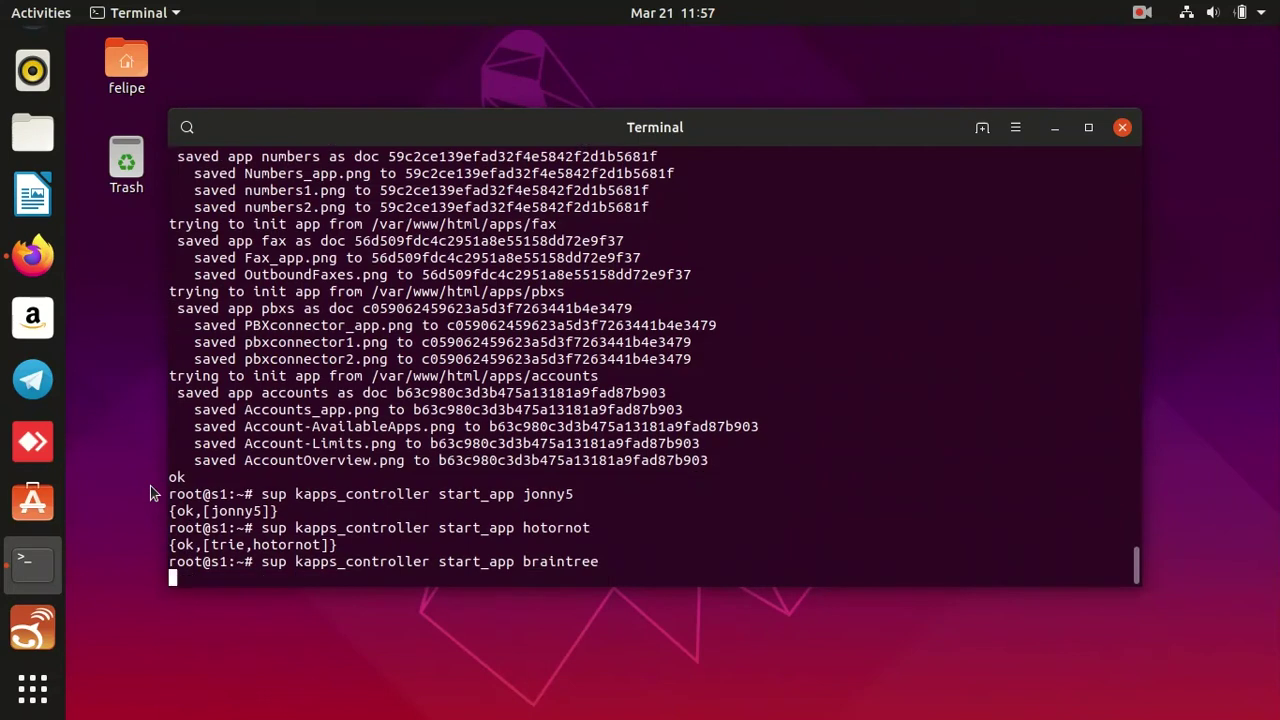
Start the cb_braintree crossbar module with sup crossbar_maintenance start_module.
text(sup )
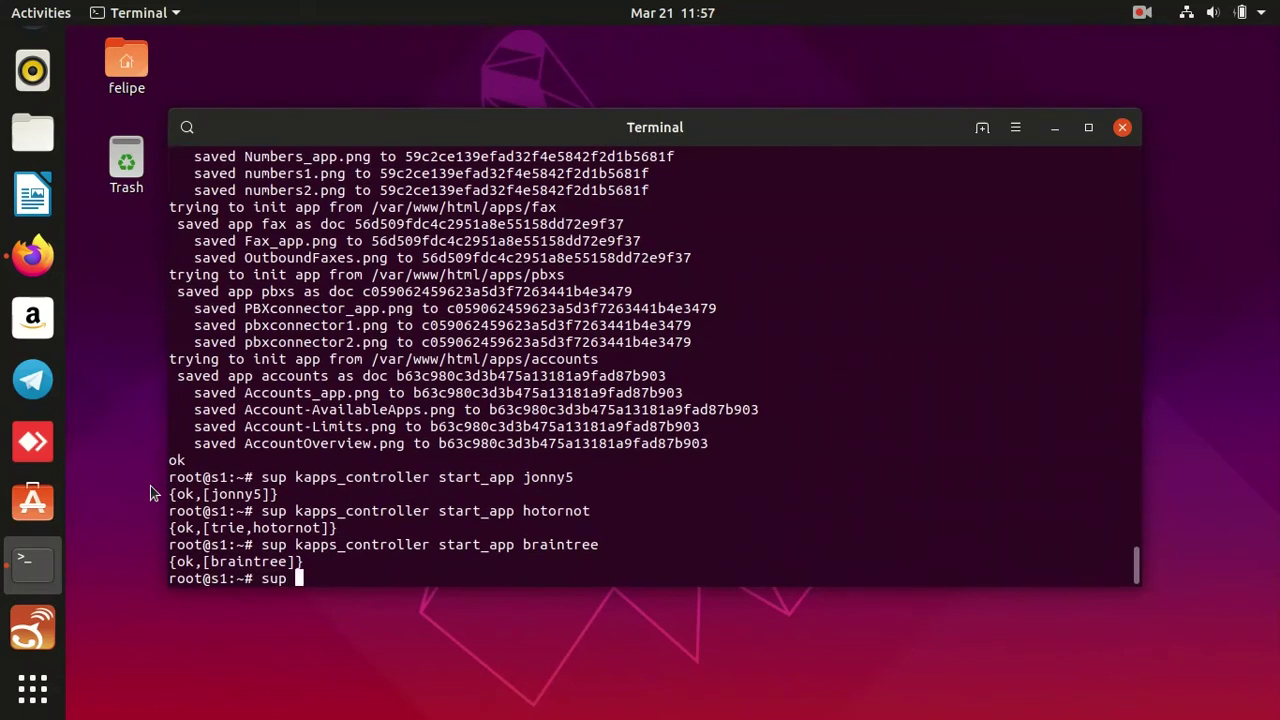
text(crossbar_maintenance st)
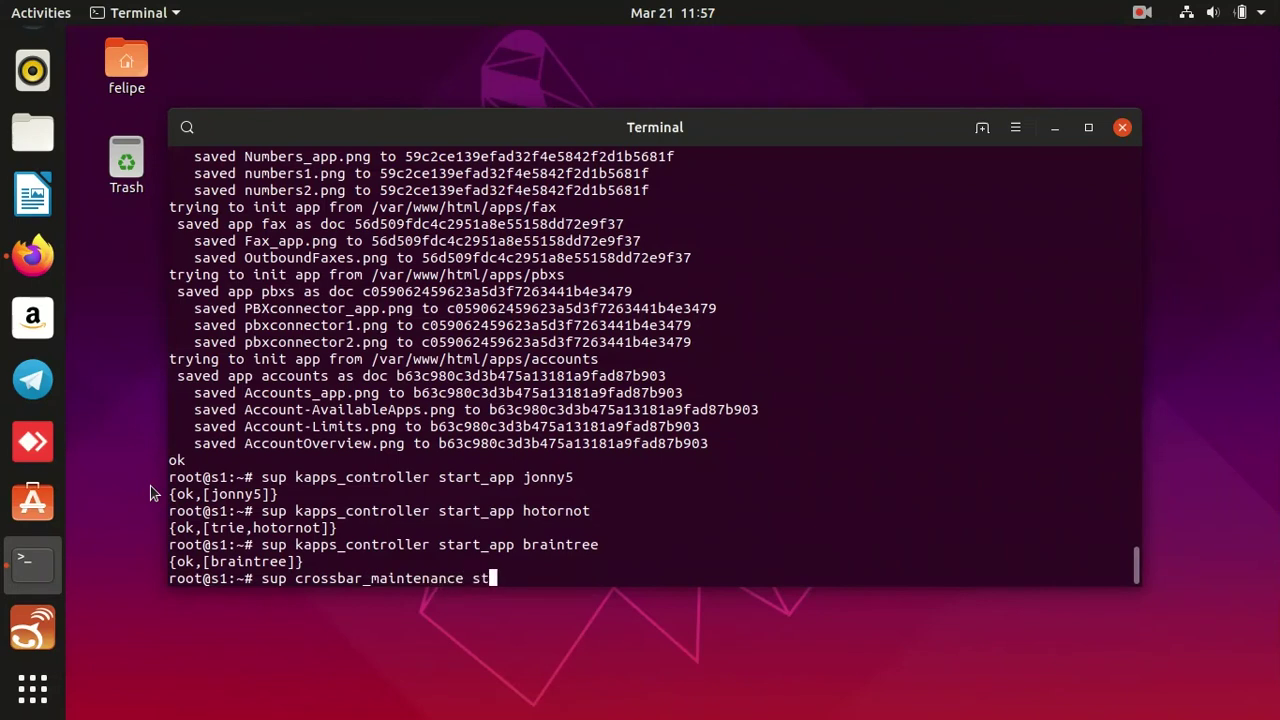
text(art_module braintree)
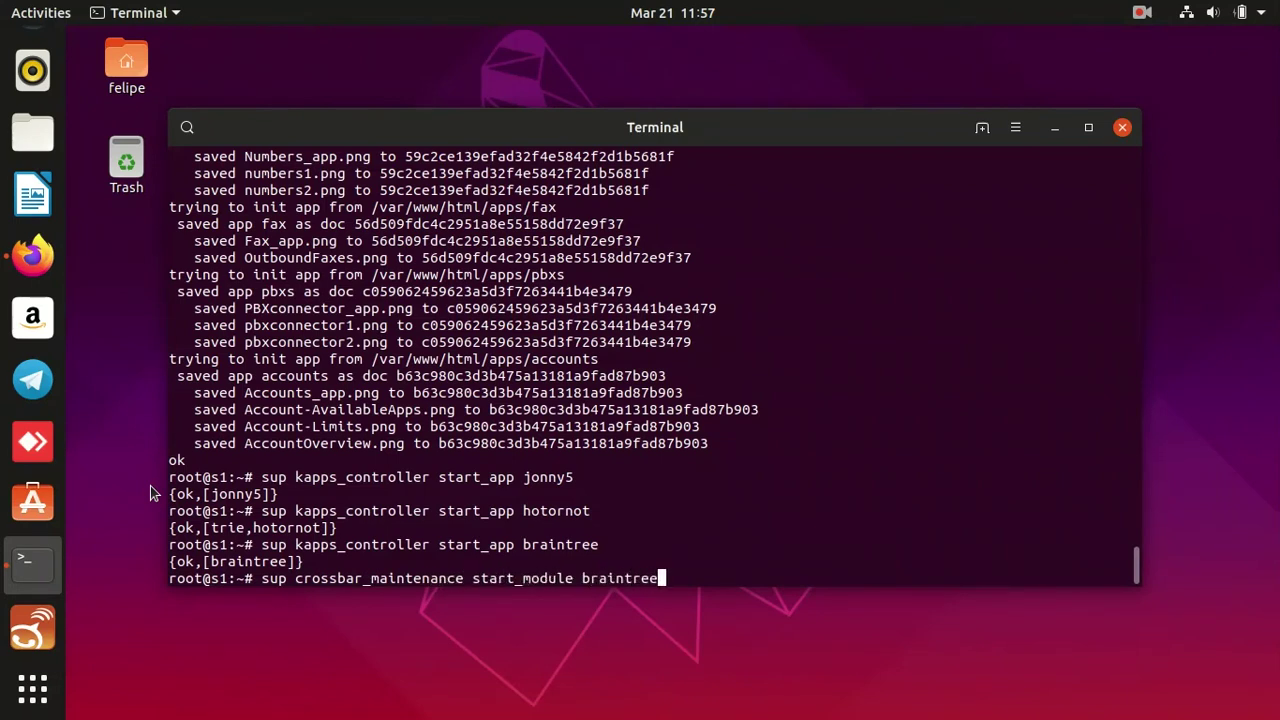
key(Return)
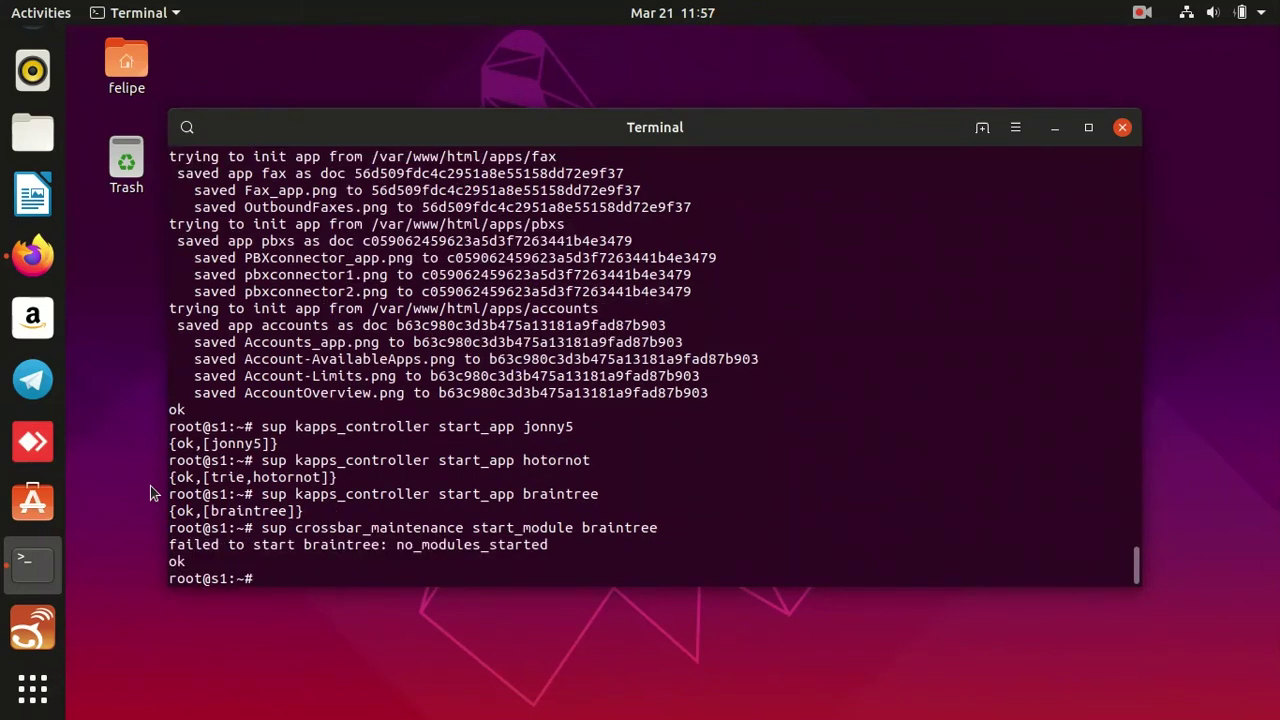
key(Up)
key(Left)
key(Left)
key(Left)
key(Left)
key(Left)
key(Left)
key(Left)
key(Left)
key(Left)
key(Left)
key(Left)
key(Right)
key(Right)
text(cb_)
key(Return)
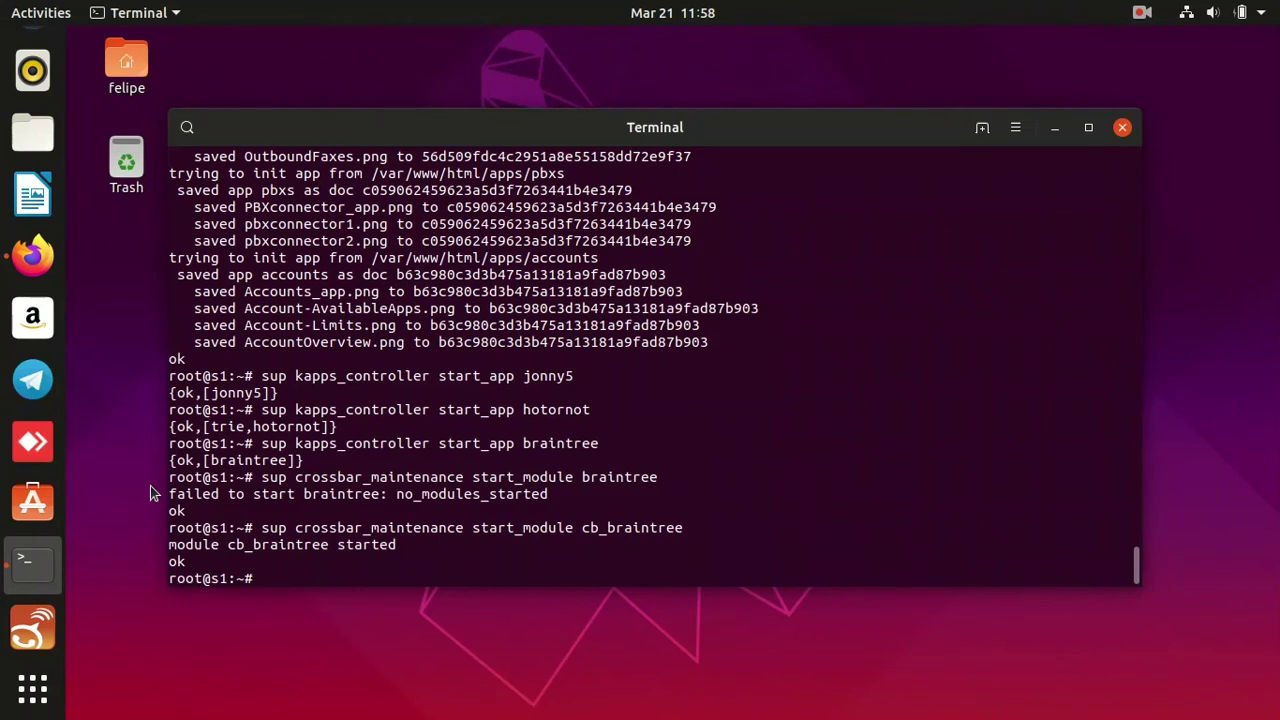
Print /var/www/html/js/config.js and highlight its currencyCode and resellerID lines.
text(cd /)
key(BackSpace)
text(/var/www/html/js/)
key(Return)
text(cat conf)
key(Tab)
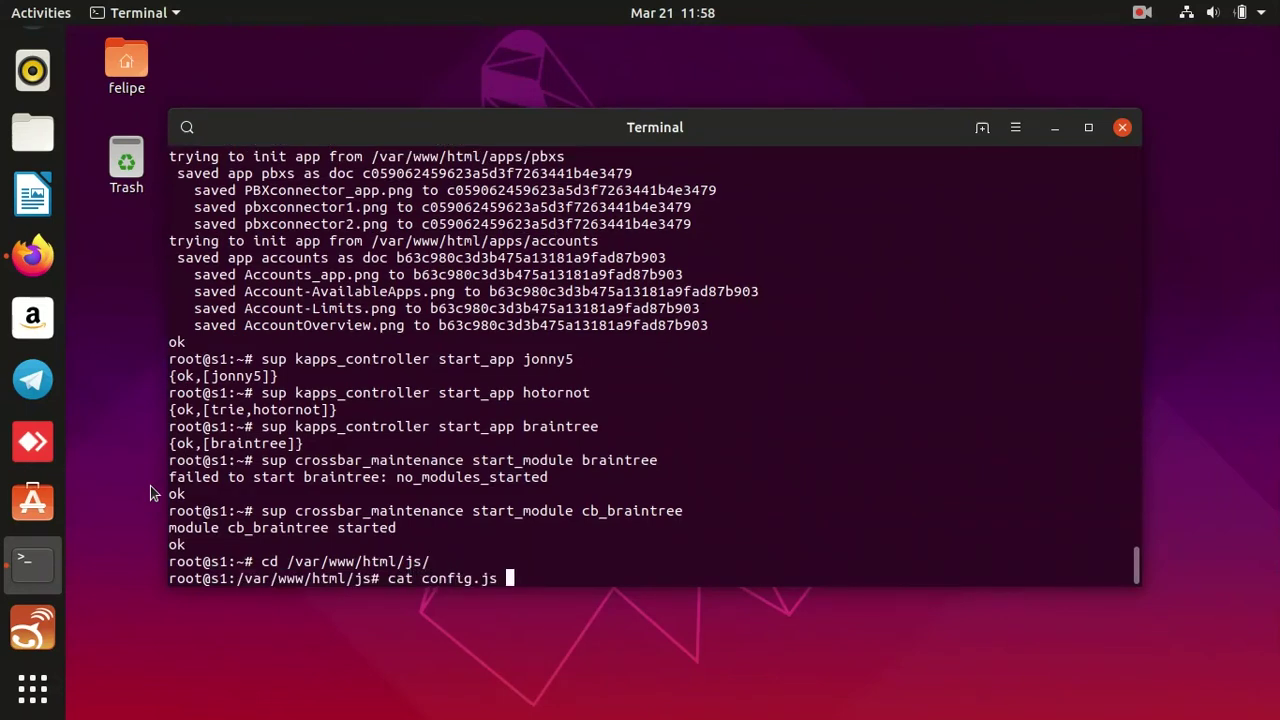
key(Return)
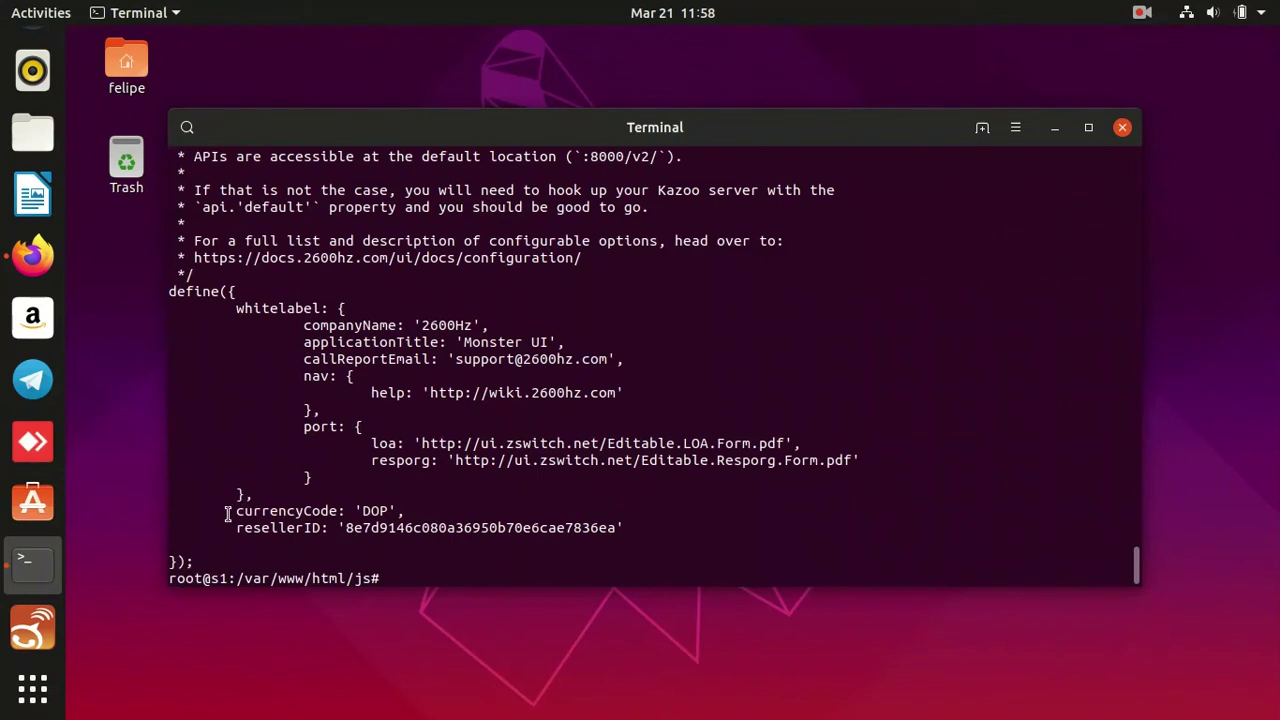
drag(228, 513, 646, 528)
key(ctrl+alt+Up)
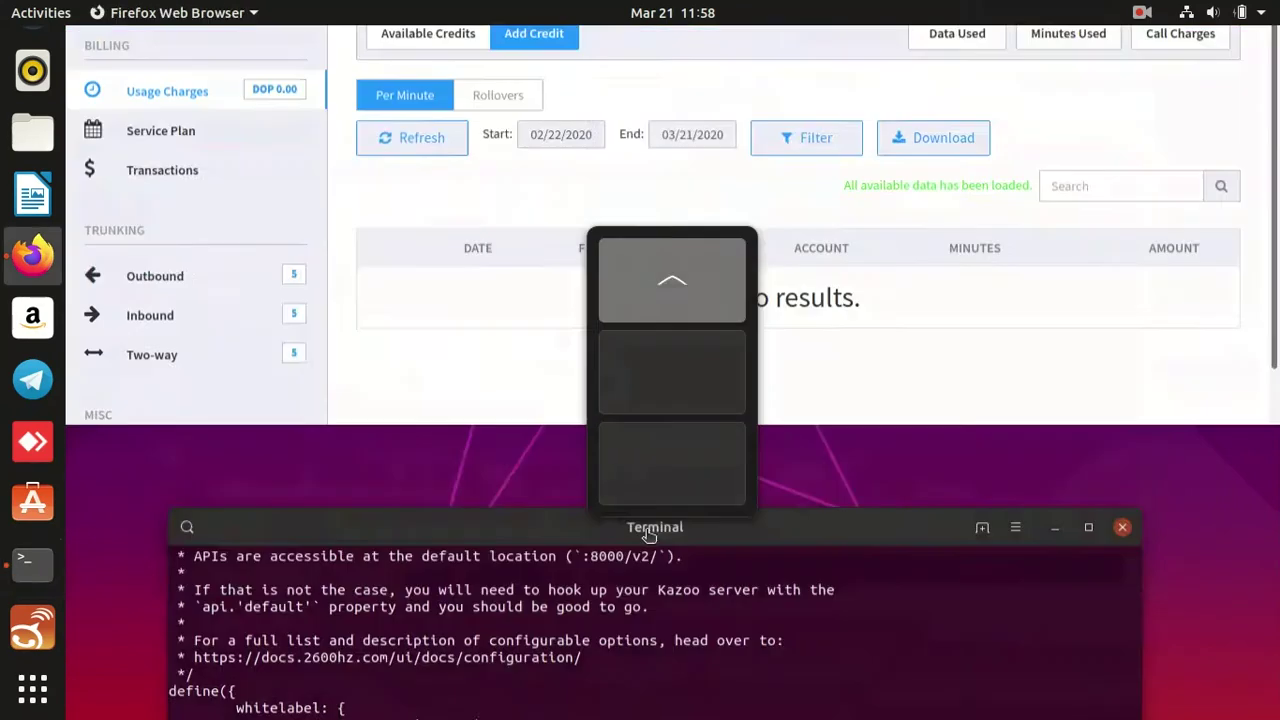
Stop masquerading and return to the admin account, skipping the welcome tour.
click(1022, 165)
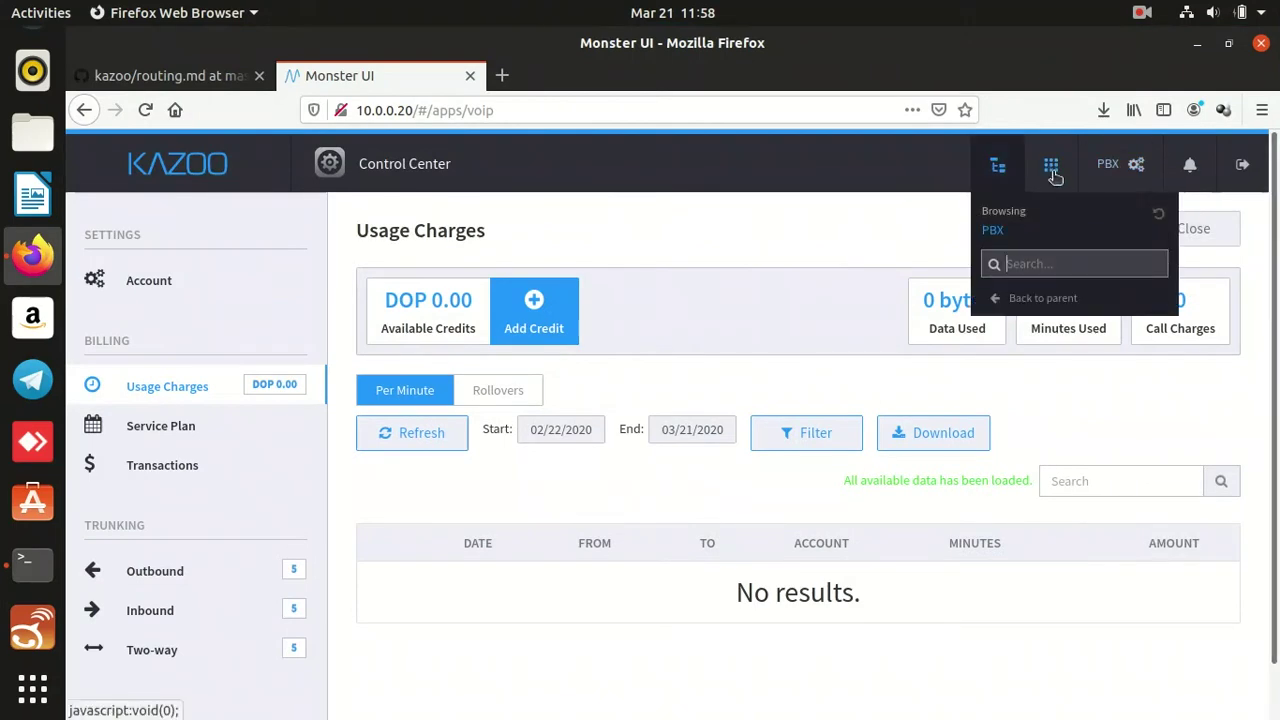
click(1157, 218)
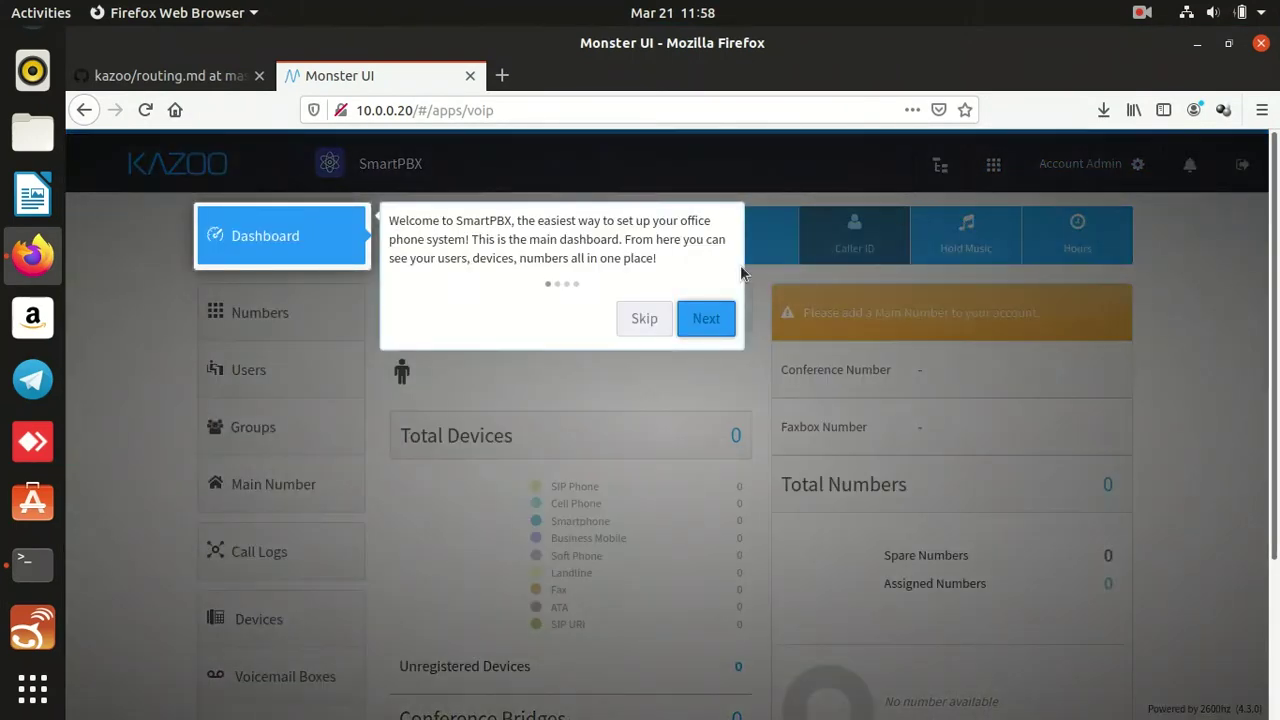
click(644, 318)
Open the Control Center account settings and copy the admin Account ID.
click(1068, 165)
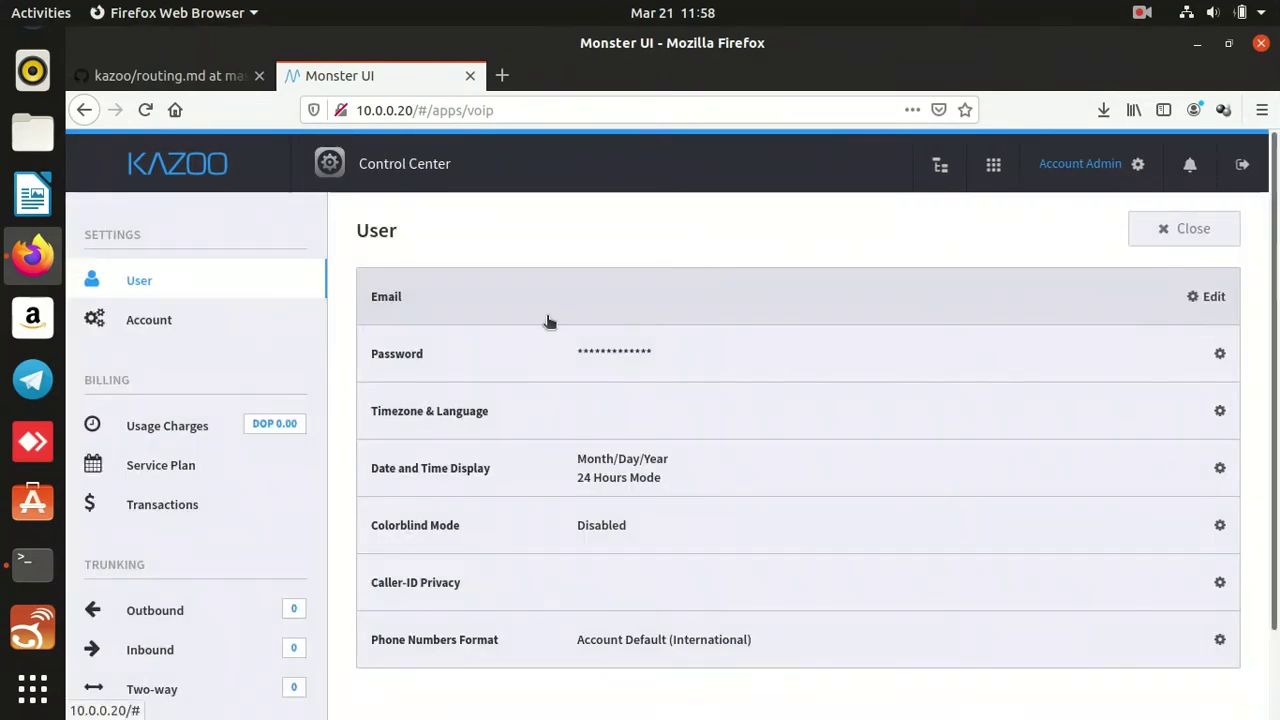
double_click(531, 297)
click(521, 358)
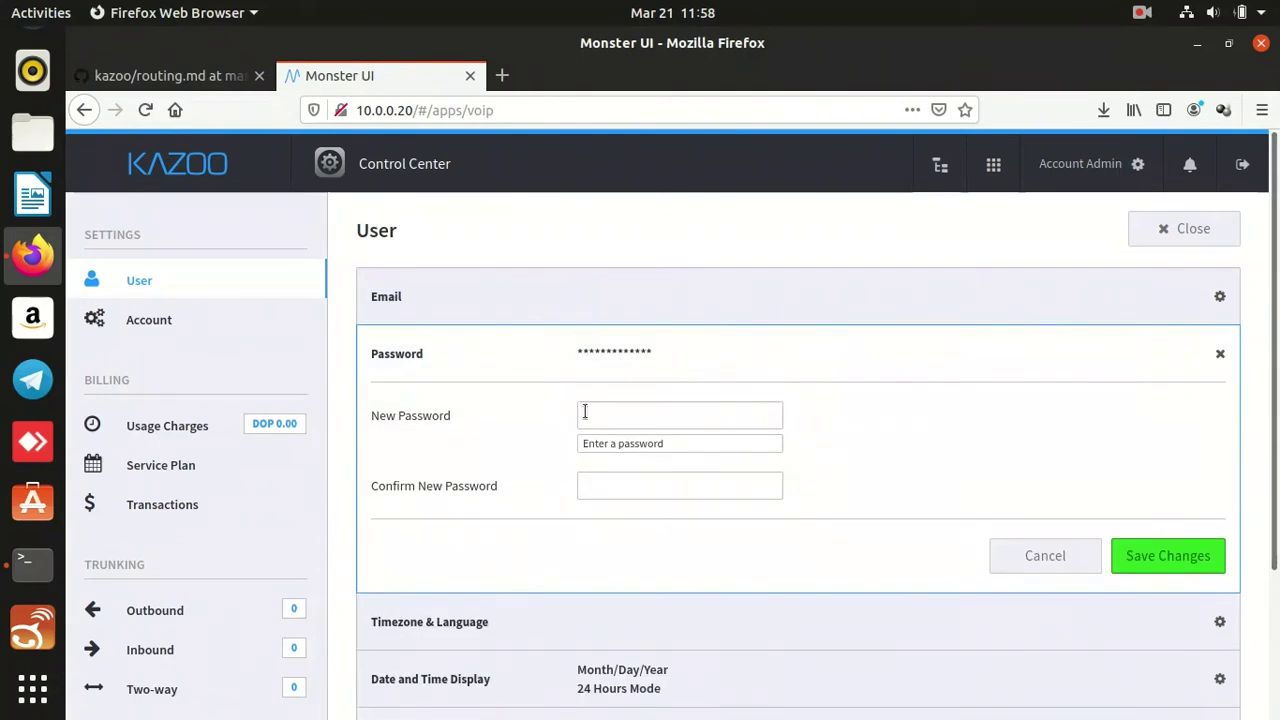
click(507, 322)
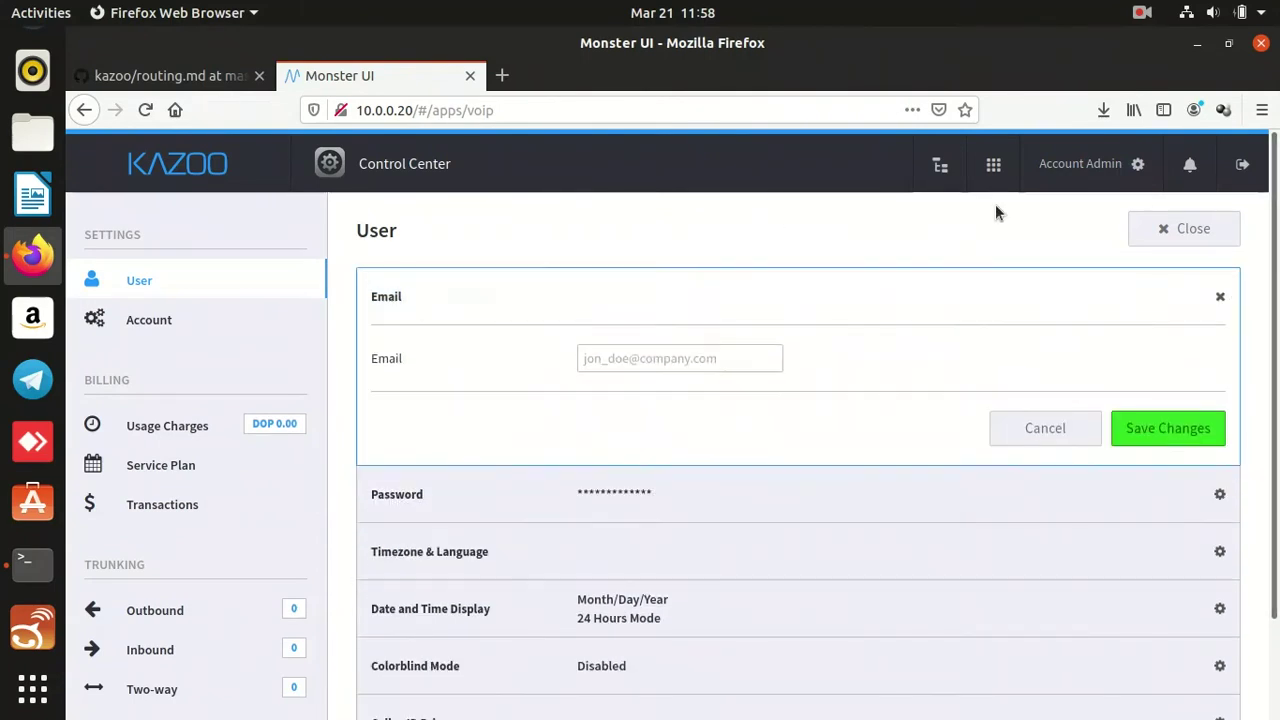
double_click(246, 330)
click(617, 315)
double_click(637, 408)
key(ctrl+c)
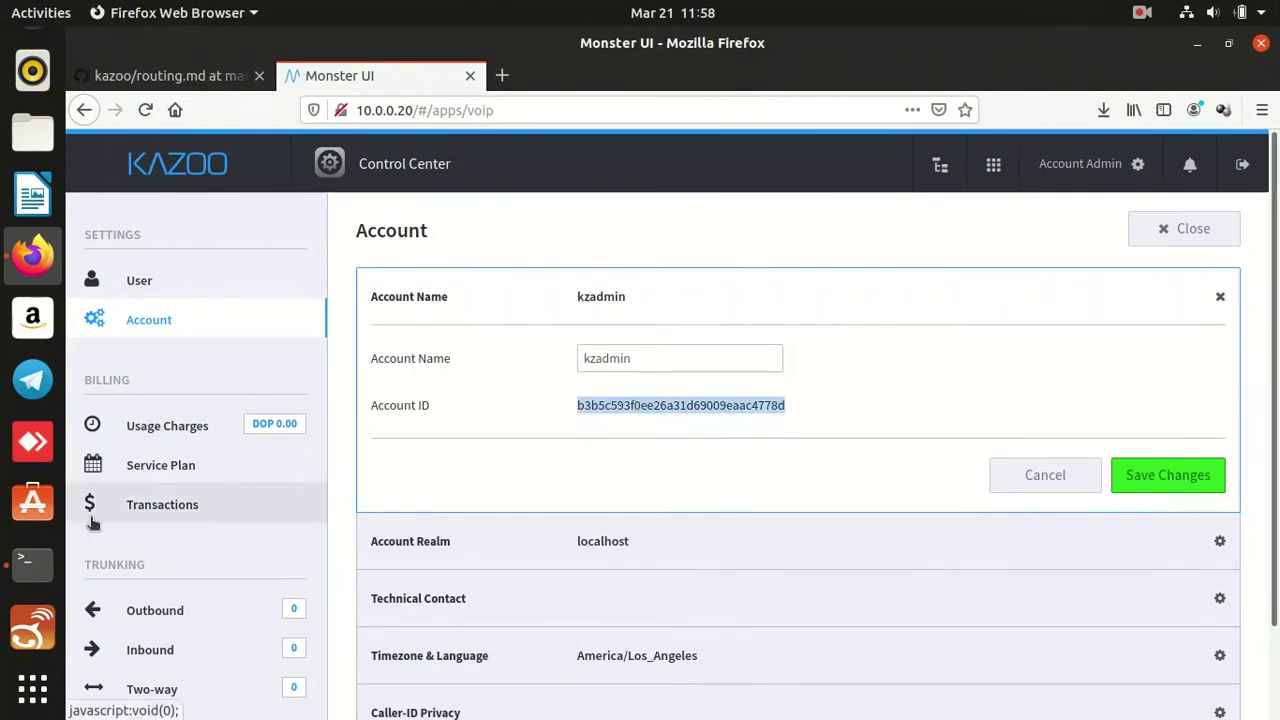
click(33, 562)
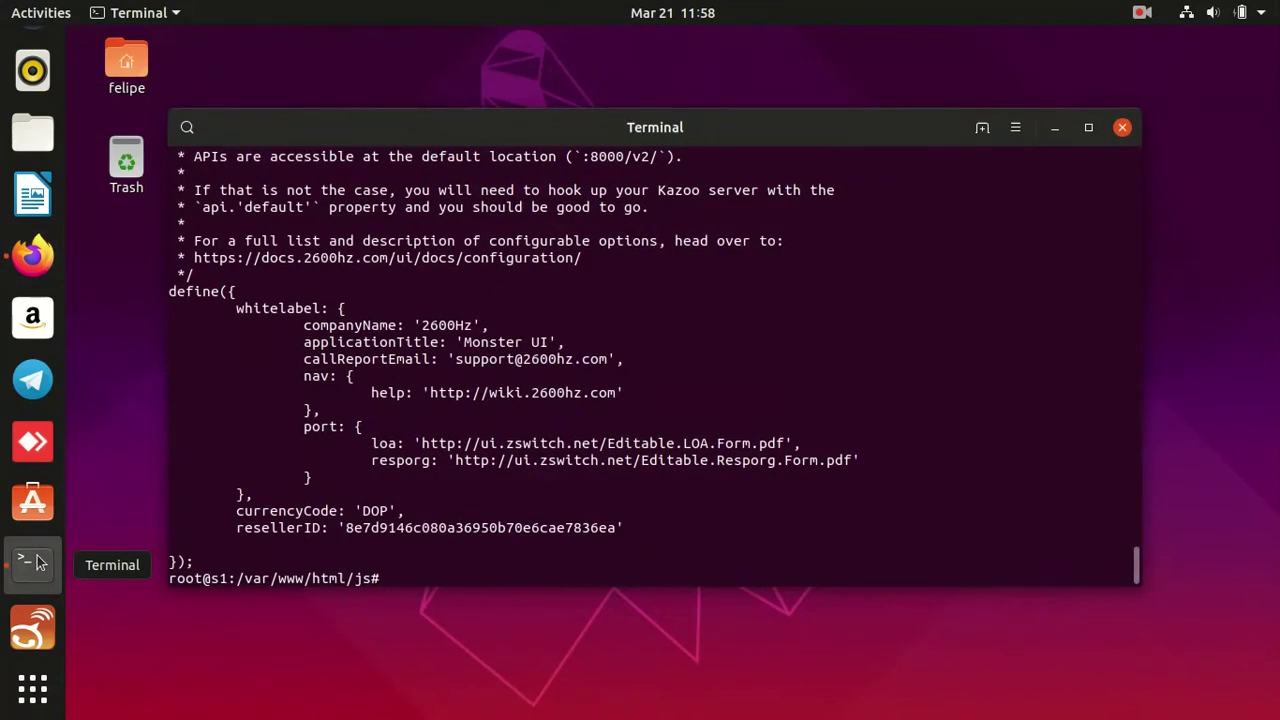
Open config.js in vi.
key(Up)
key(ctrl+a)
key(Up)
text(vim)
key(Return)
key(Up)
key(ctrl+a)
key(Right)
key(Right)
key(Return)
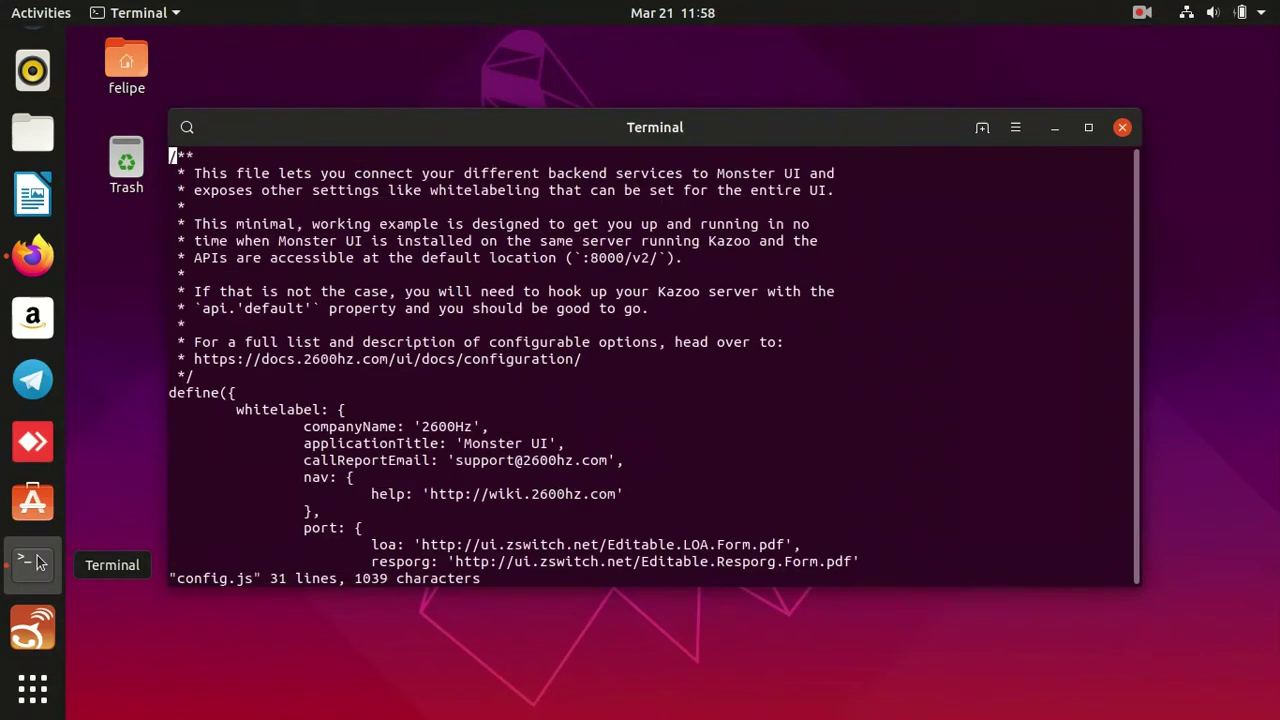
Replace the resellerID value with the copied Account ID and save with :wq.
key(shift+g)
key(Up)
key(Up)
key(w)
key(w)
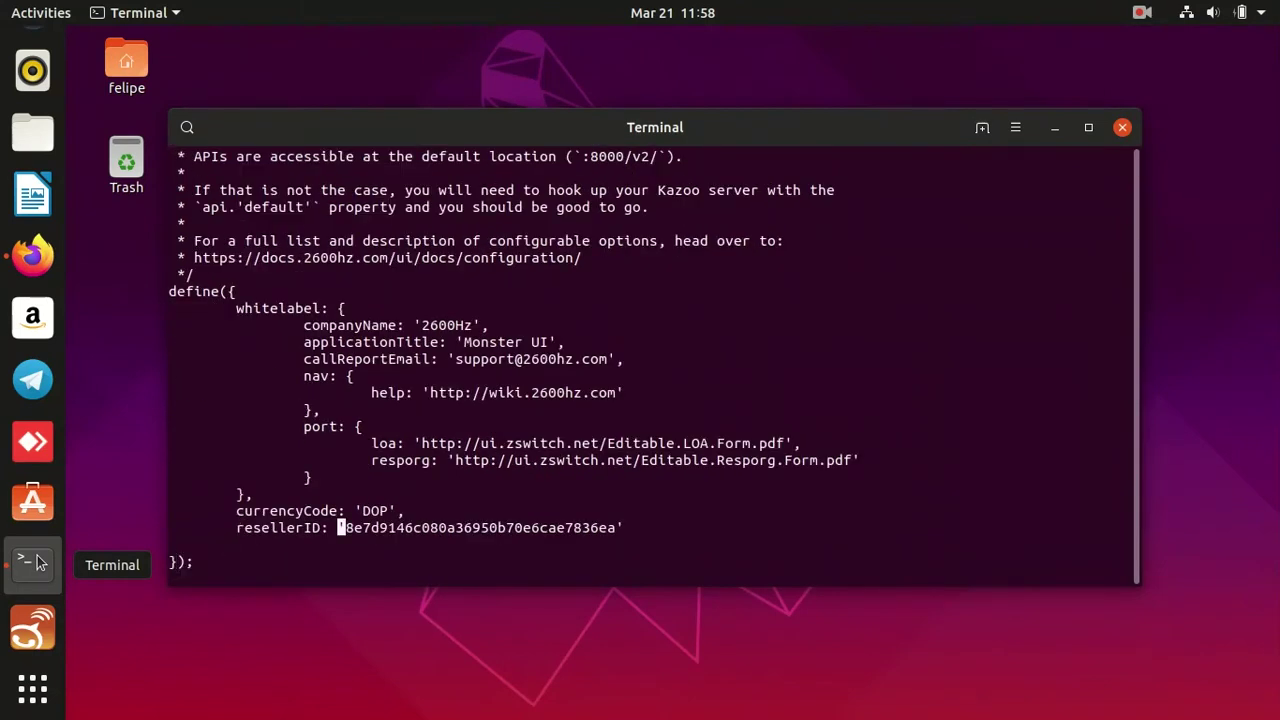
key(l)
key(c)
key(w)
key(ctrl+shift+v)
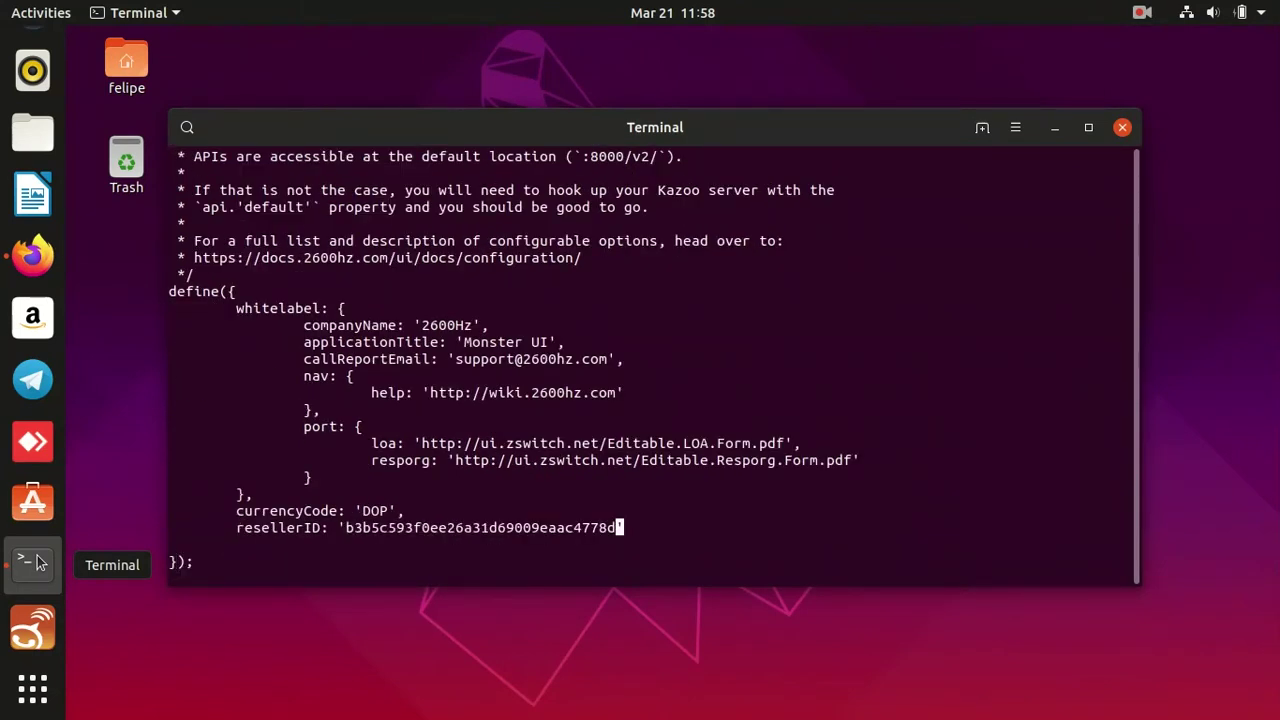
key(Escape)
text(:wq)
key(Return)
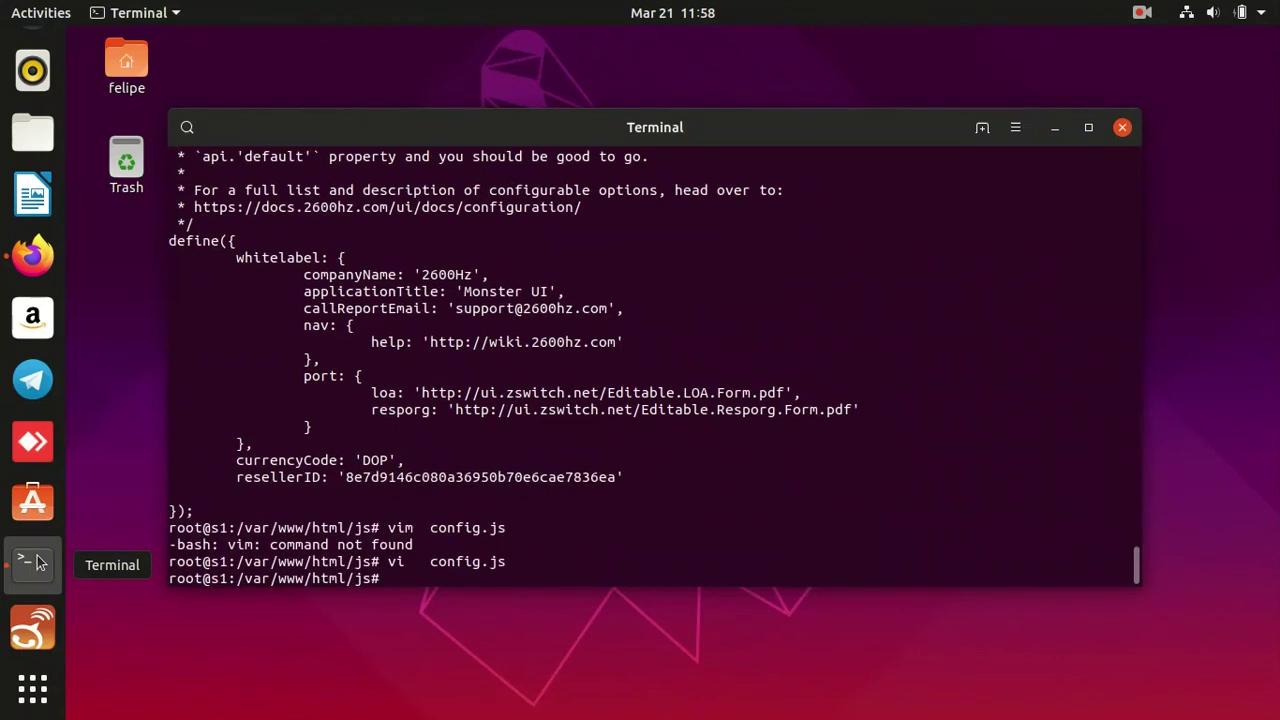
click(35, 562)
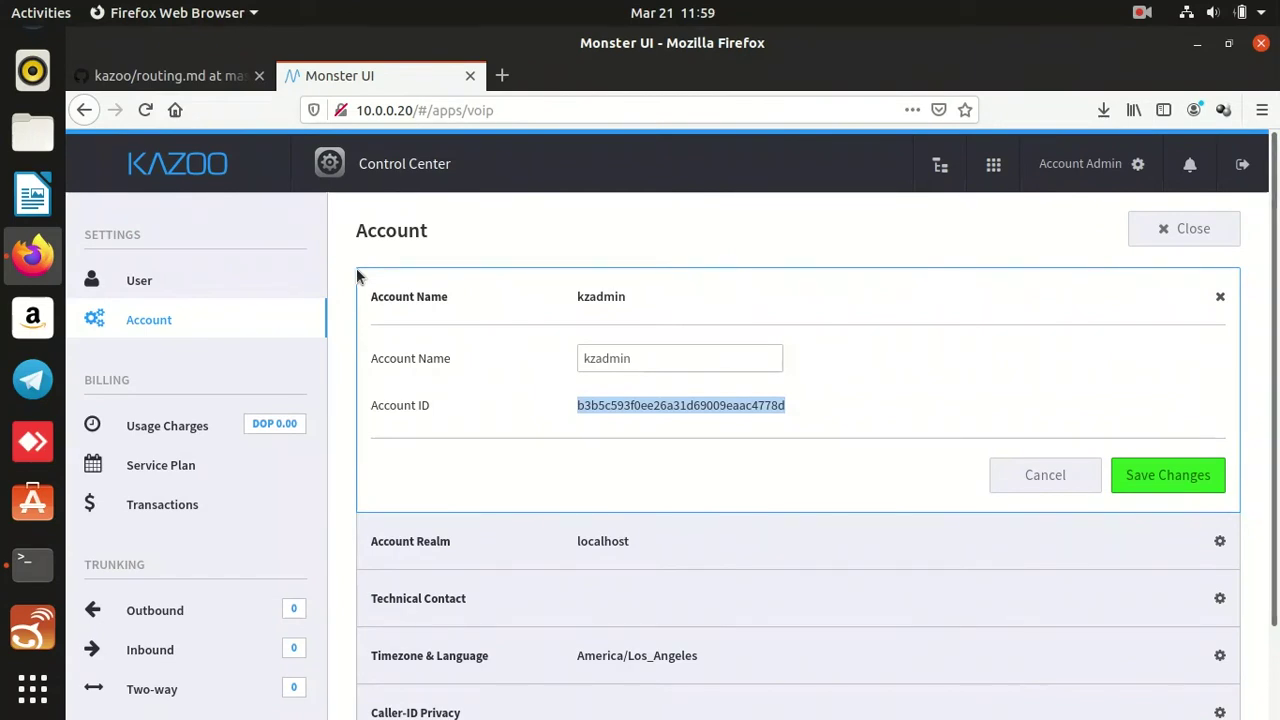
Copy the authz_enabled command from routing.md and run it to set ecallmgr authorization to true.
click(205, 75)
scroll(491, 292, down, 1)
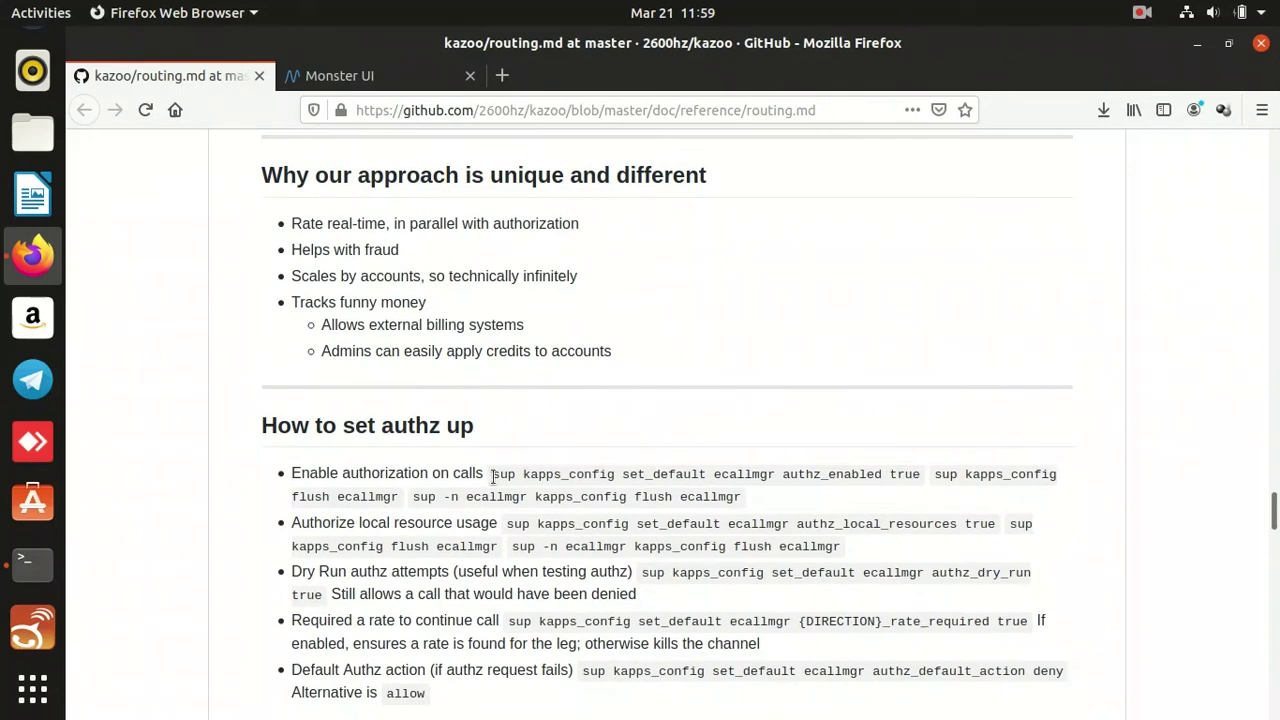
drag(487, 474, 922, 474)
key(ctrl+c)
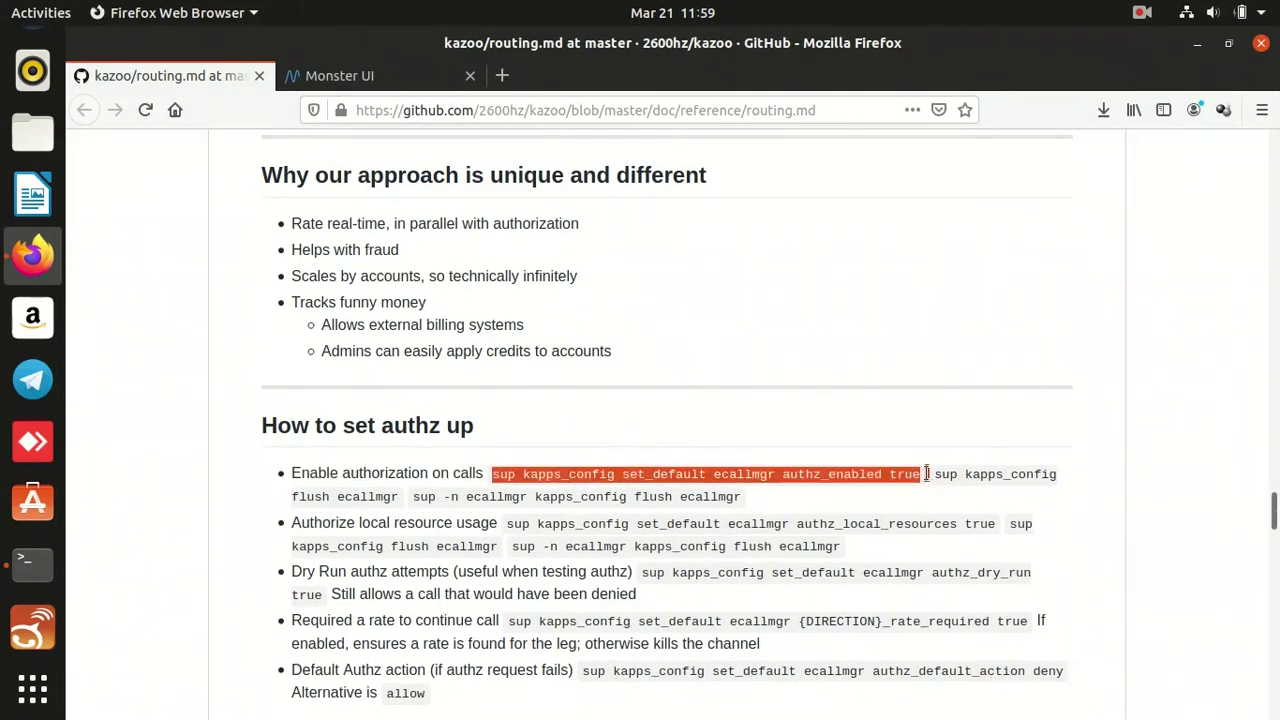
key(ctrl+alt+Up)
key(ctrl+alt+Down)
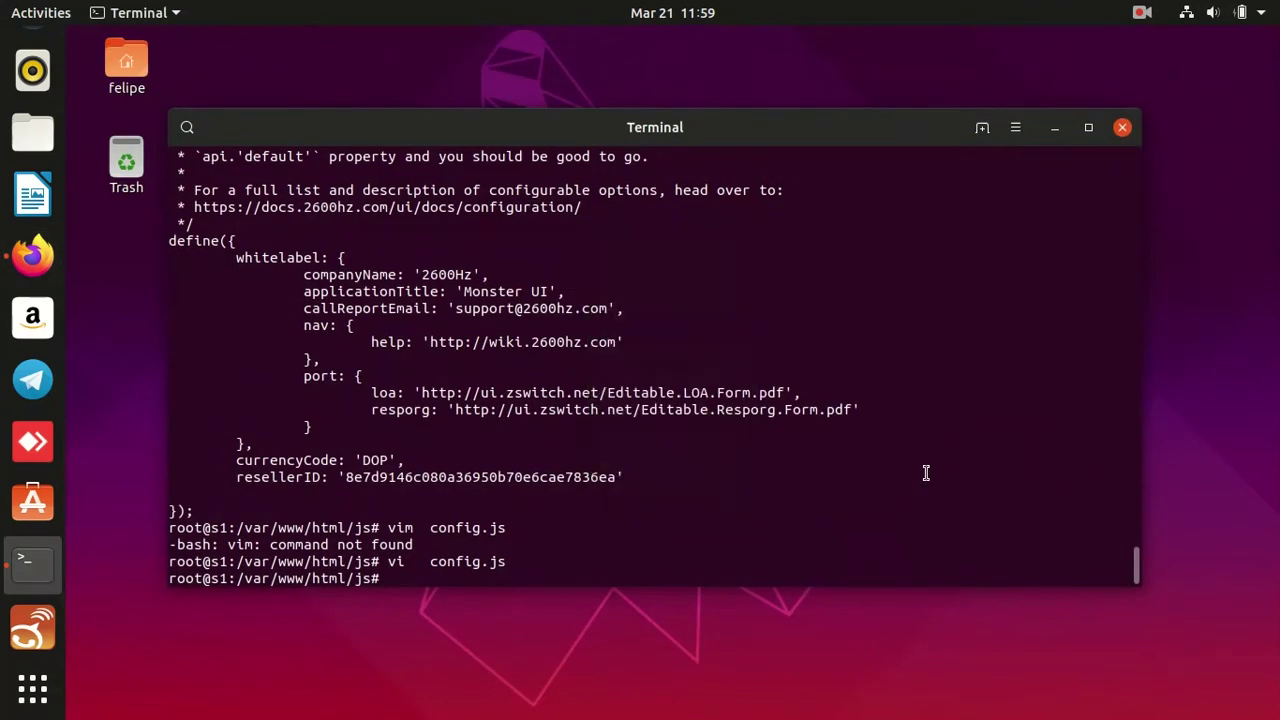
key(ctrl+shift+v)
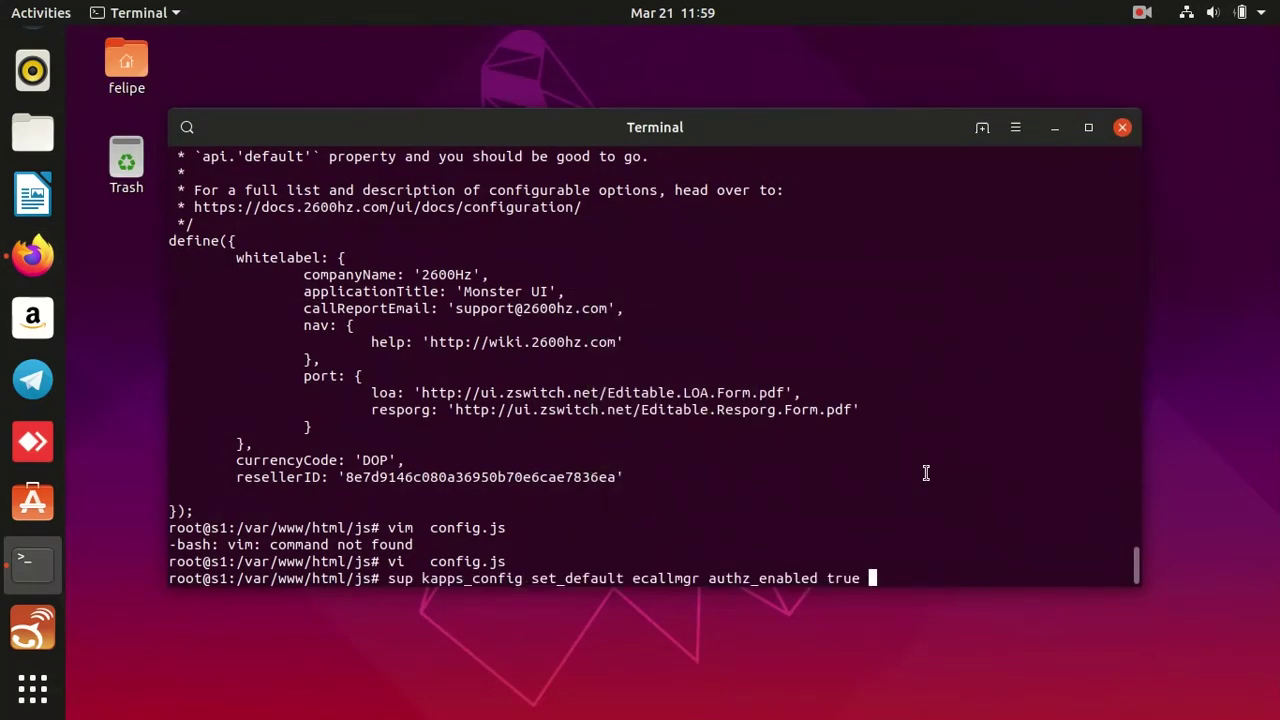
key(Return)
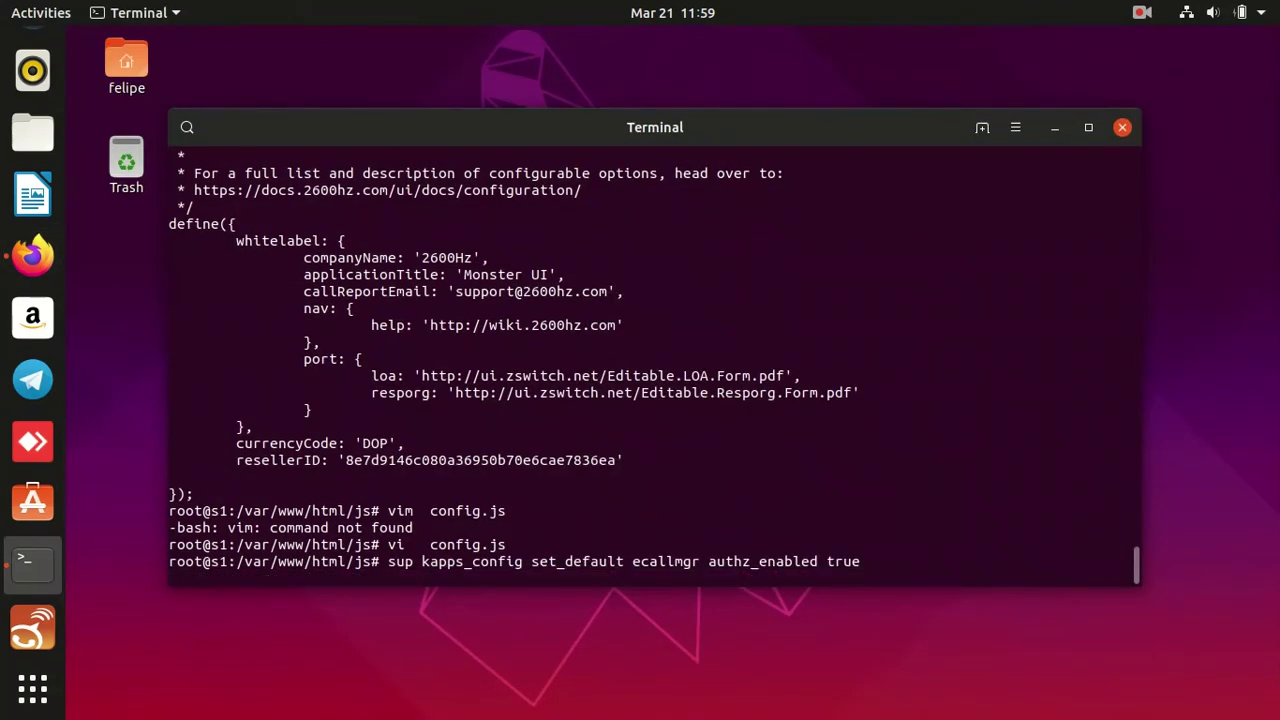
Copy the sup kapps_config flush ecallmgr command from the guide into the terminal.
key(ctrl+alt+Up)
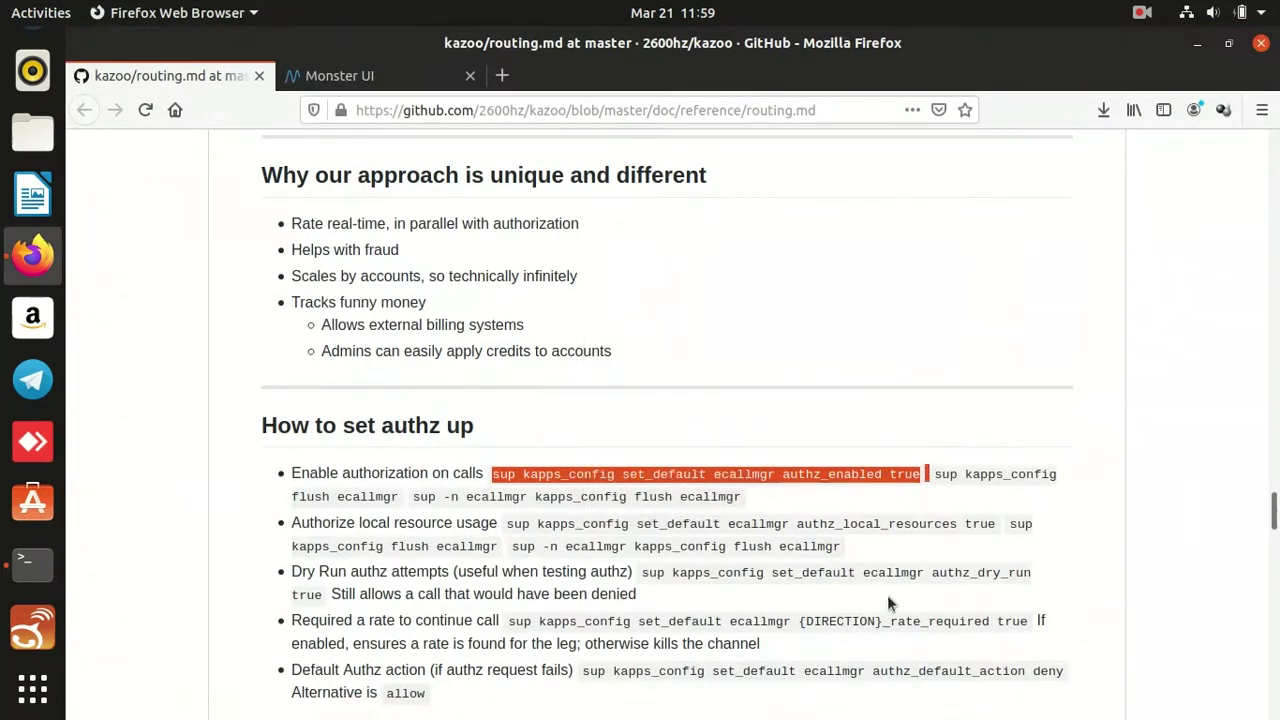
drag(934, 474, 401, 495)
key(ctrl+c)
key(ctrl+alt+Up)
key(alt+Tab)
key(ctrl+alt+Down)
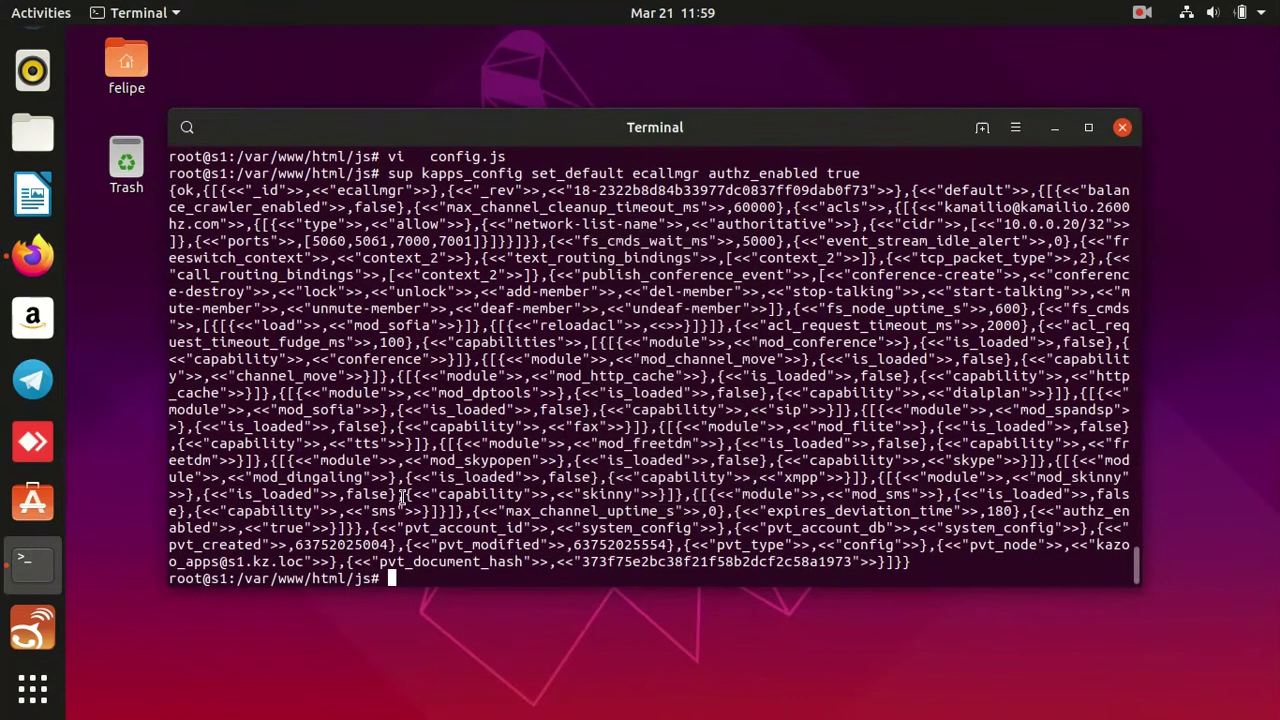
middle_click(403, 497)
Run the ecallmgr flush command and the node-specific flush command.
key(ctrl+l)
key(Return)
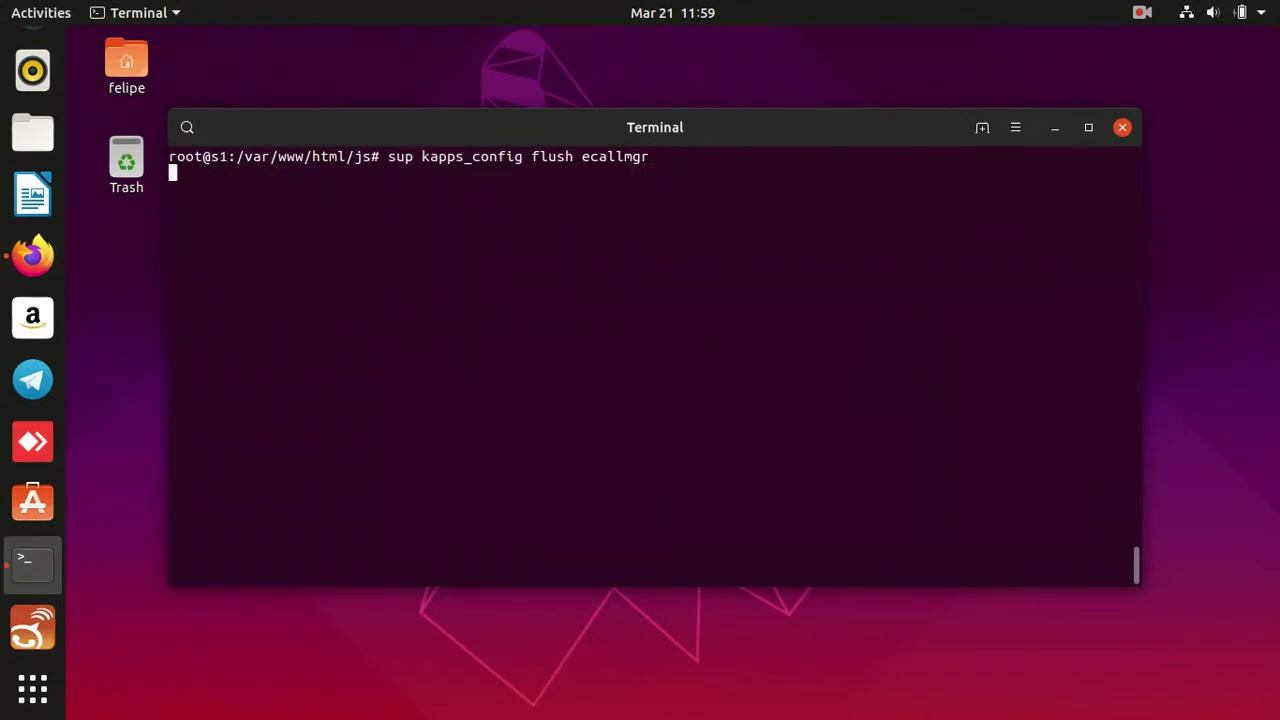
key(ctrl+alt+Up)
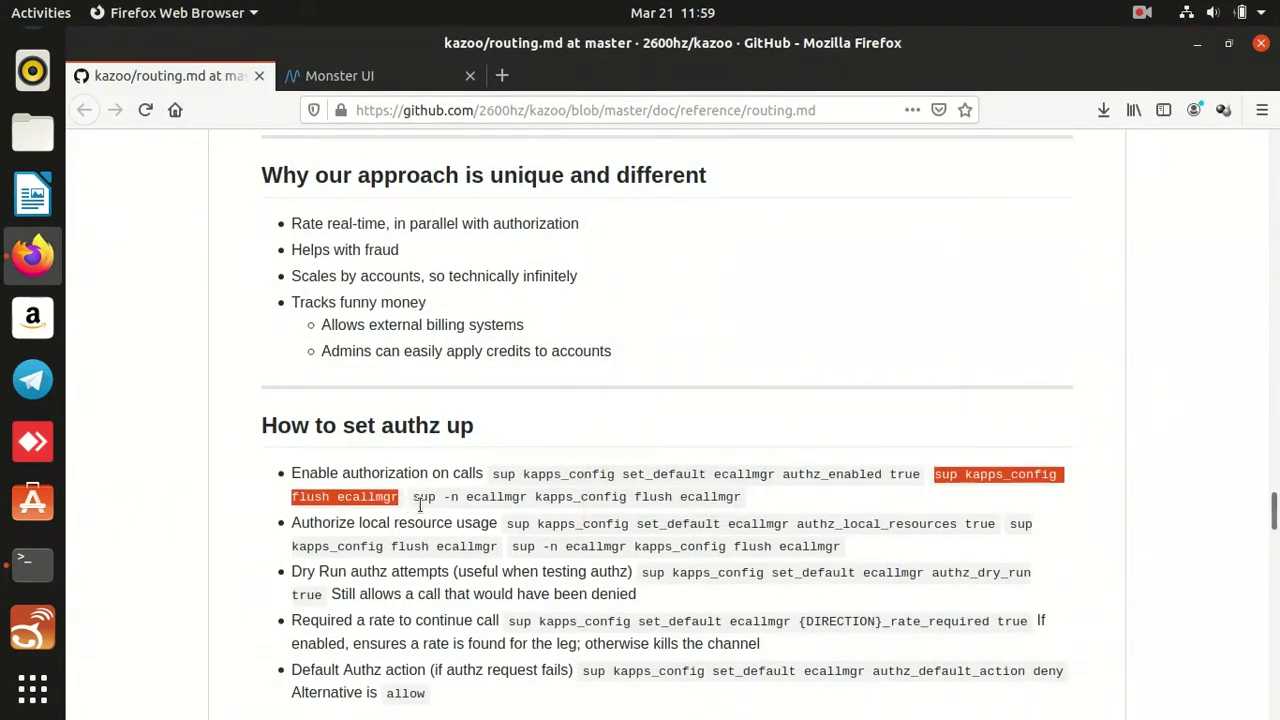
drag(413, 496, 750, 500)
key(ctrl+c)
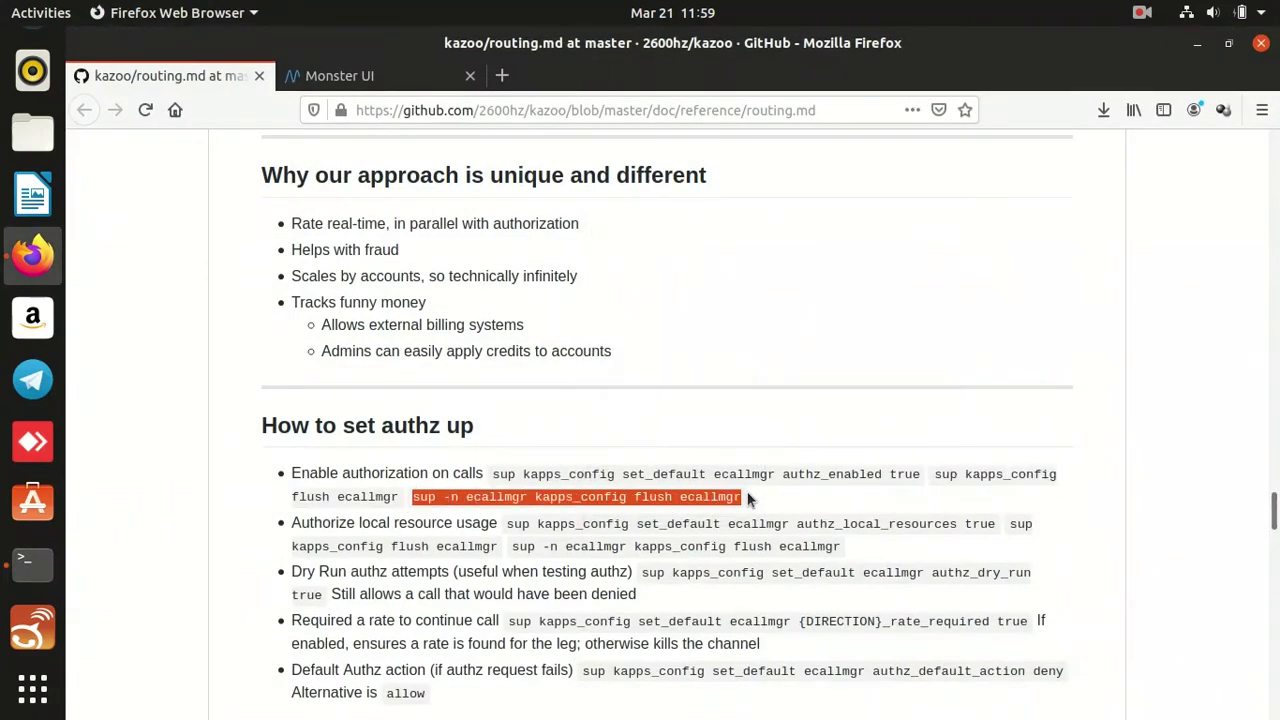
key(ctrl+alt+Down)
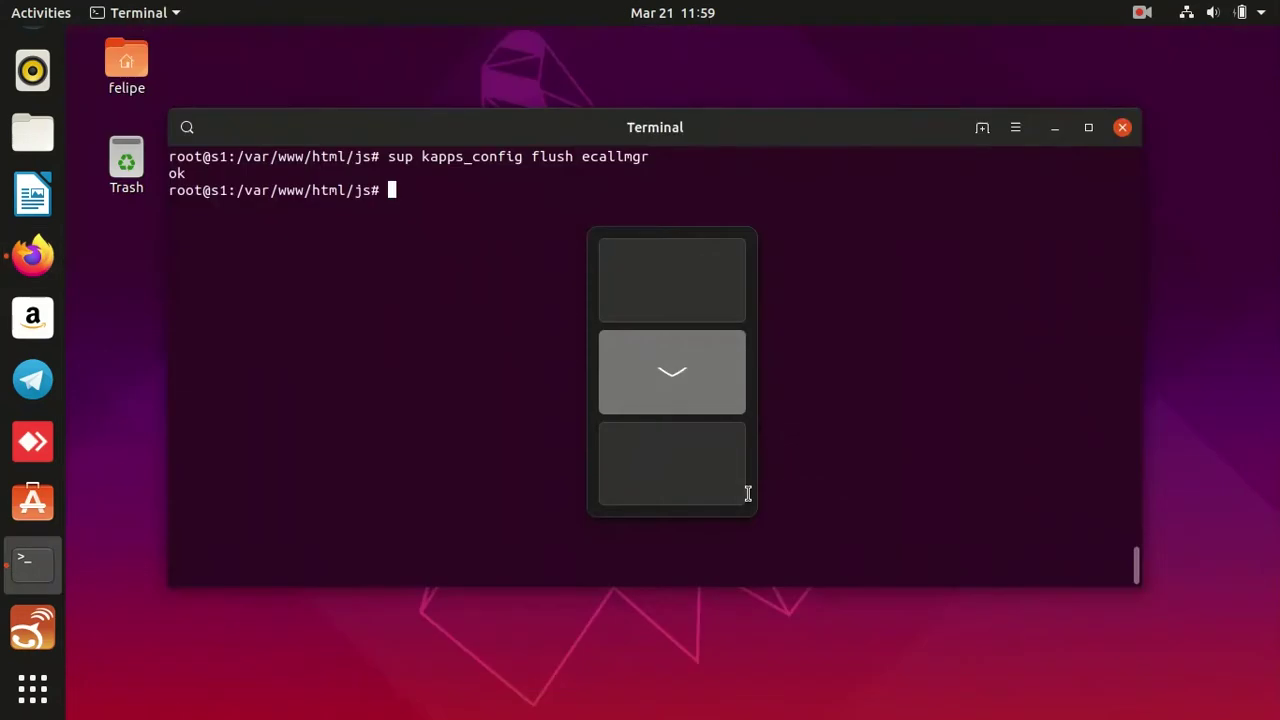
middle_click(747, 493)
key(Return)
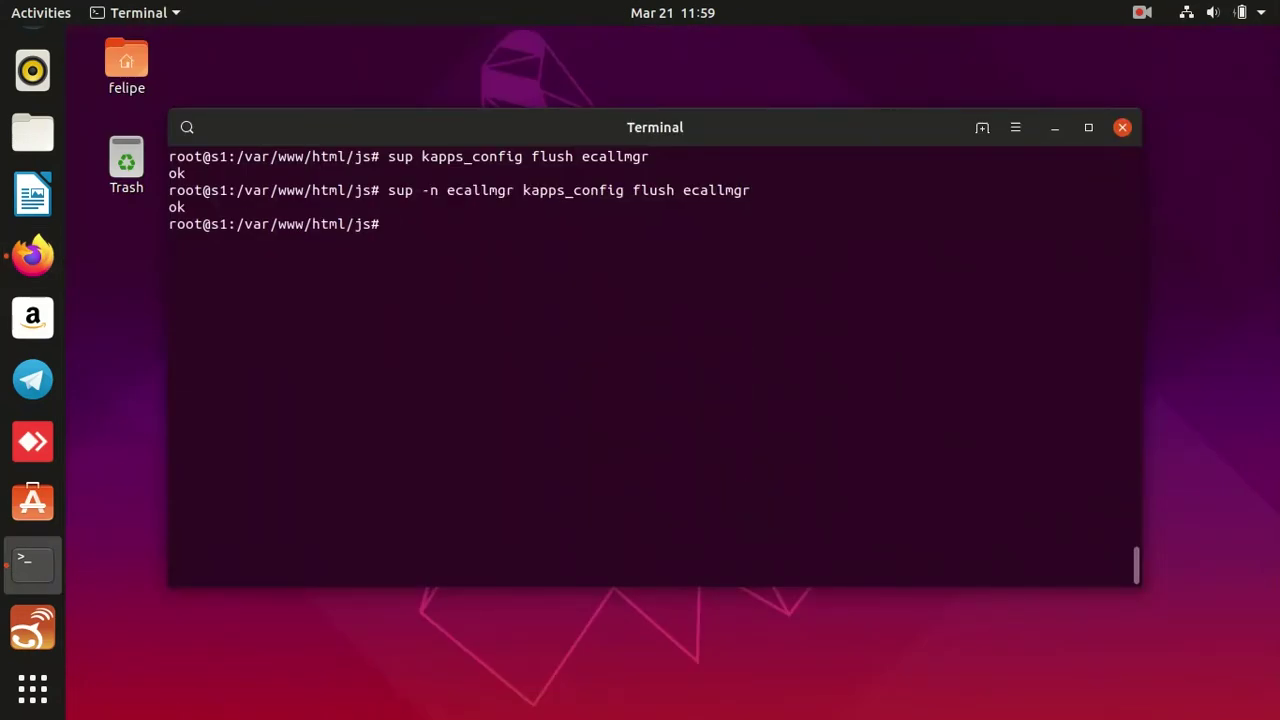
Set ecallmgr's authz_local_resources to true using the guide's command.
key(ctrl+alt+Up)
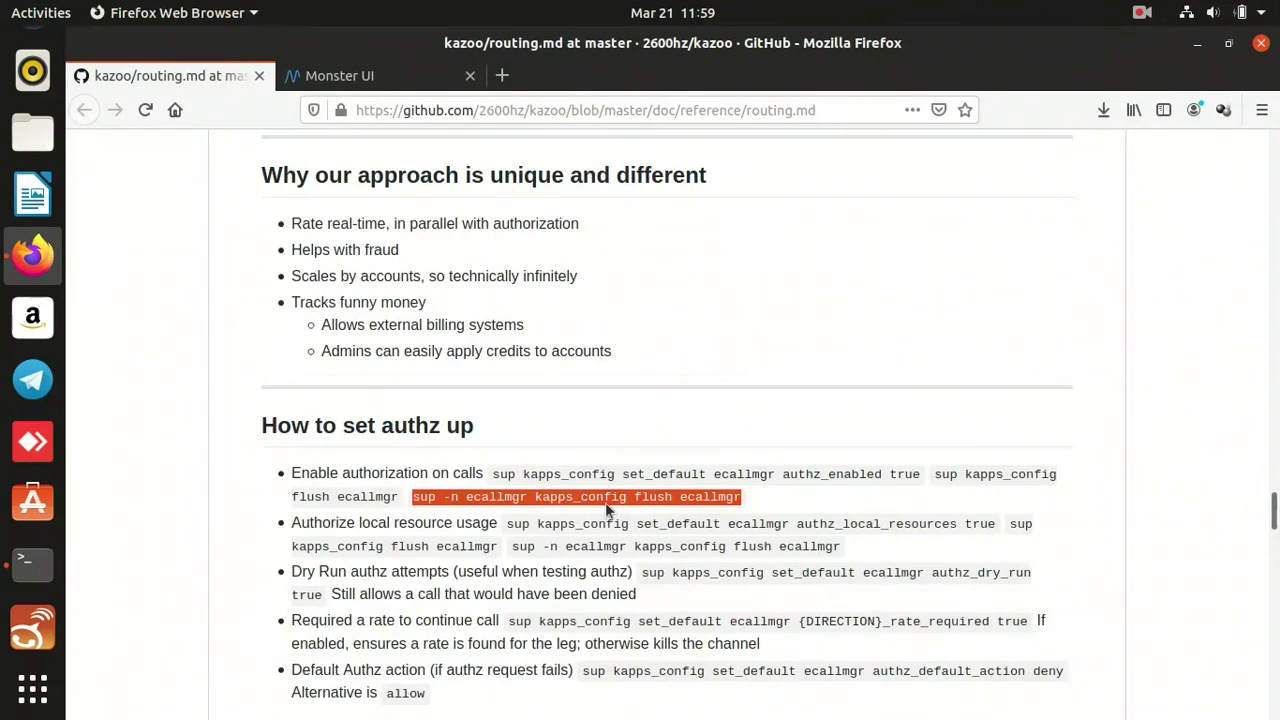
drag(508, 524, 995, 527)
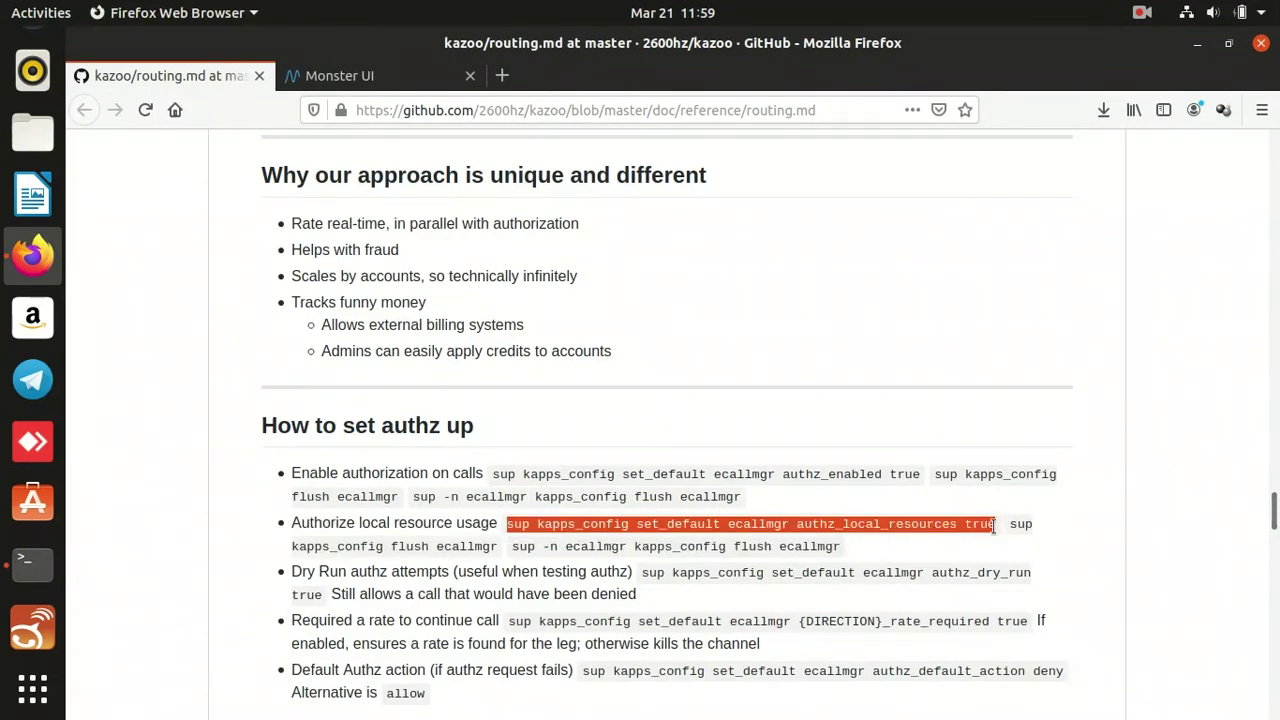
key(ctrl+c)
key(ctrl+alt+Down)
key(ctrl+shift+v)
key(Return)
Flush the ecallmgr config again, both globally and node-specifically.
key(ctrl+alt+Up)
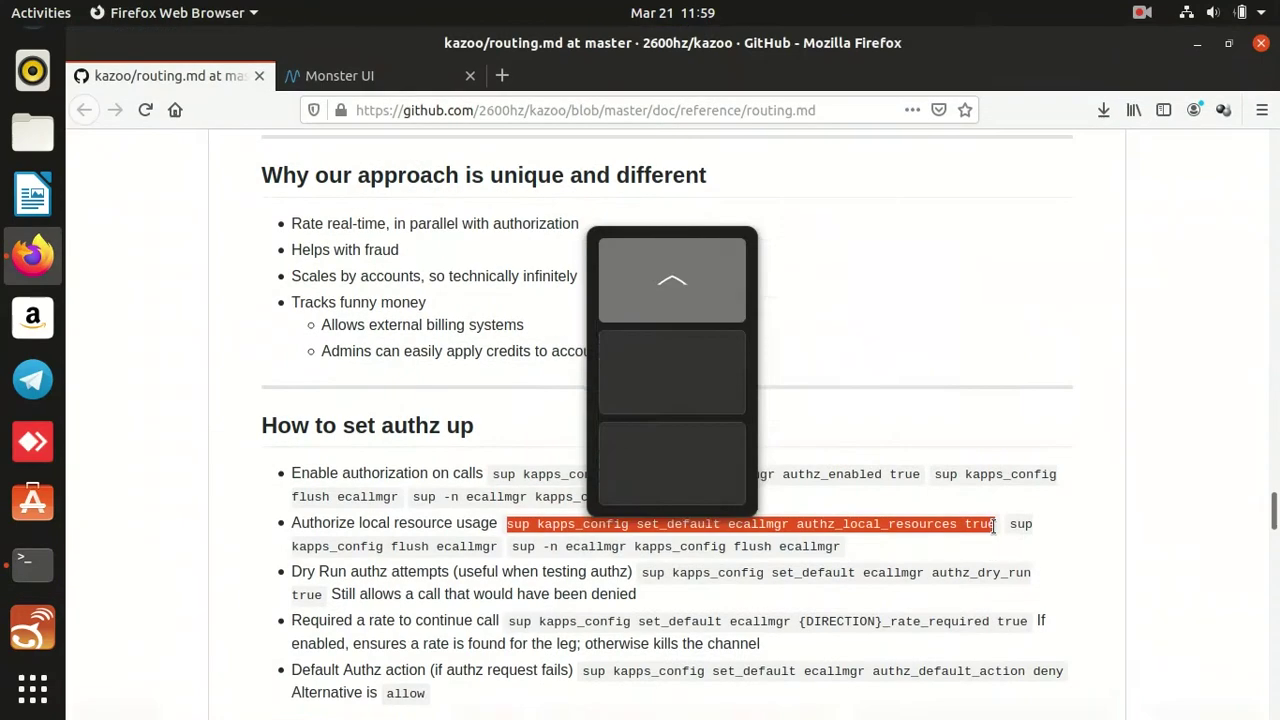
drag(1008, 523, 503, 551)
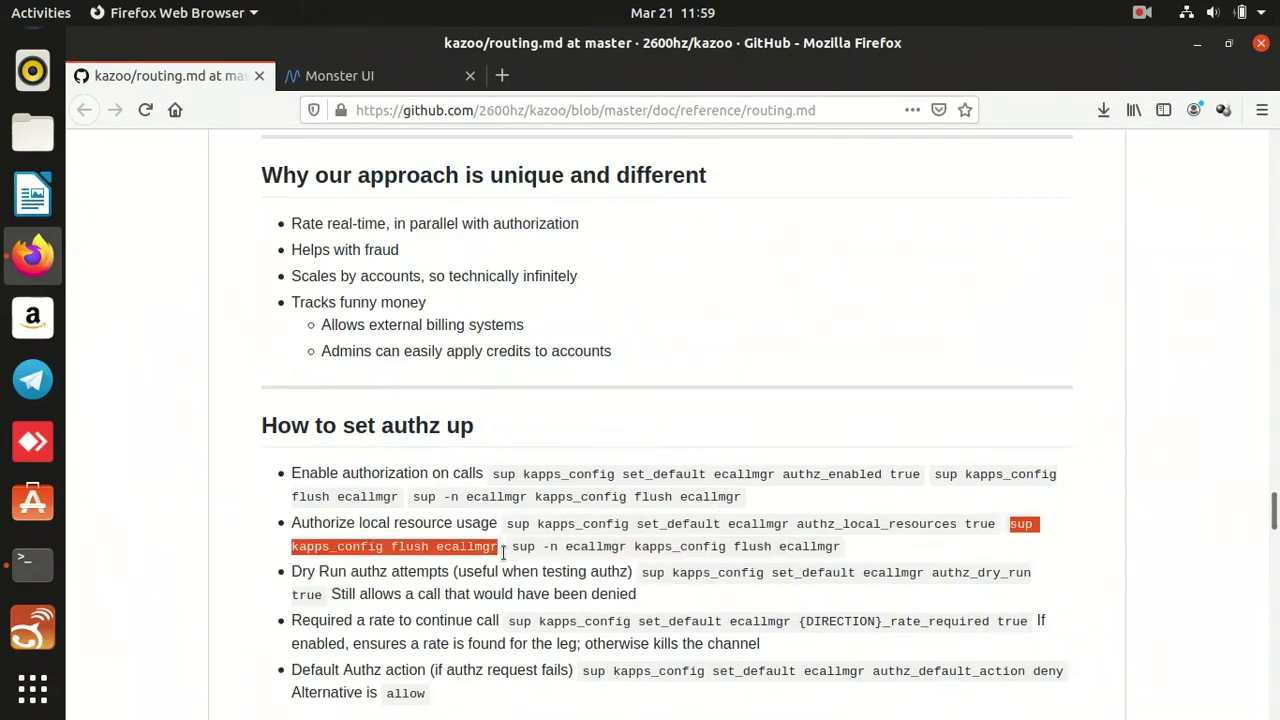
key(ctrl+alt+Down)
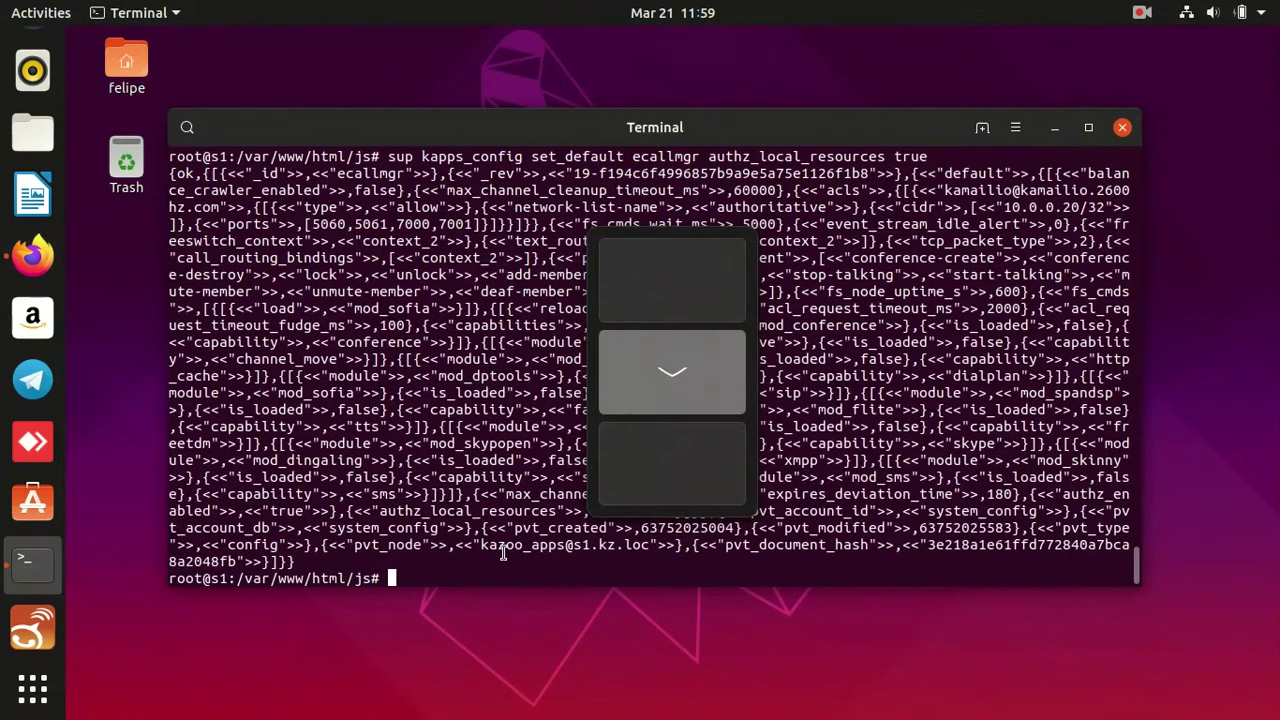
middle_click(503, 553)
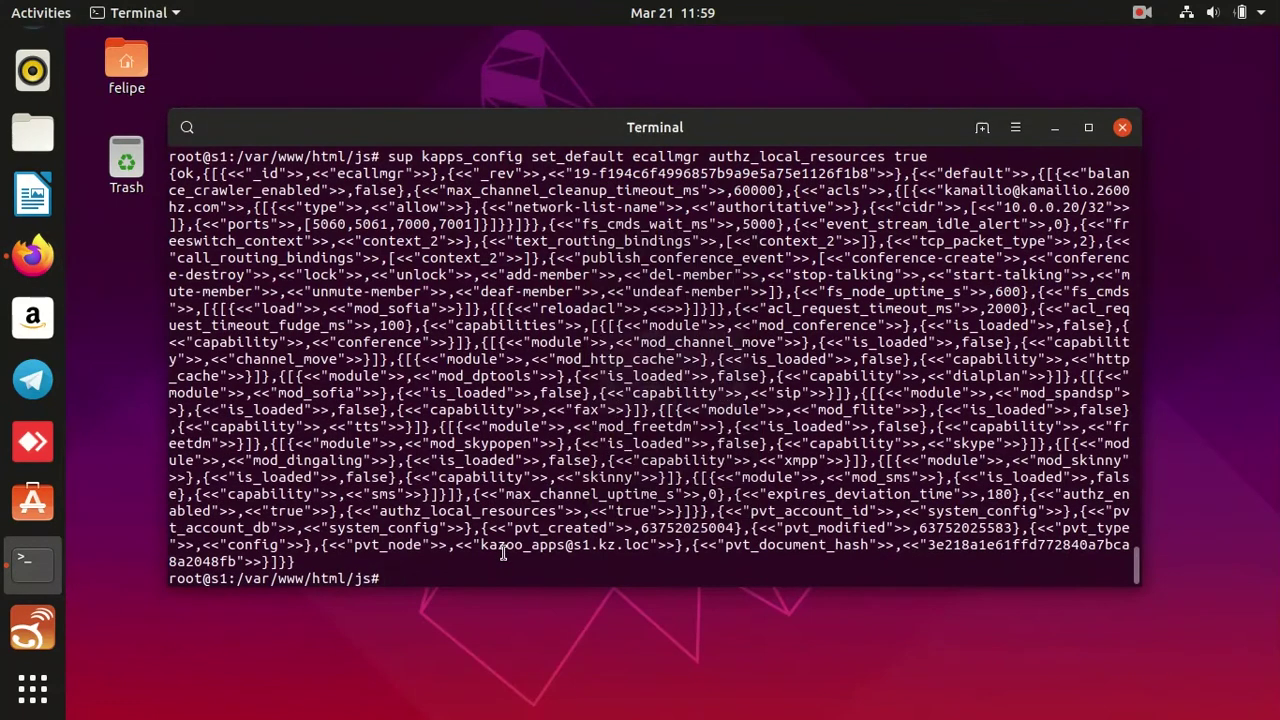
key(Return)
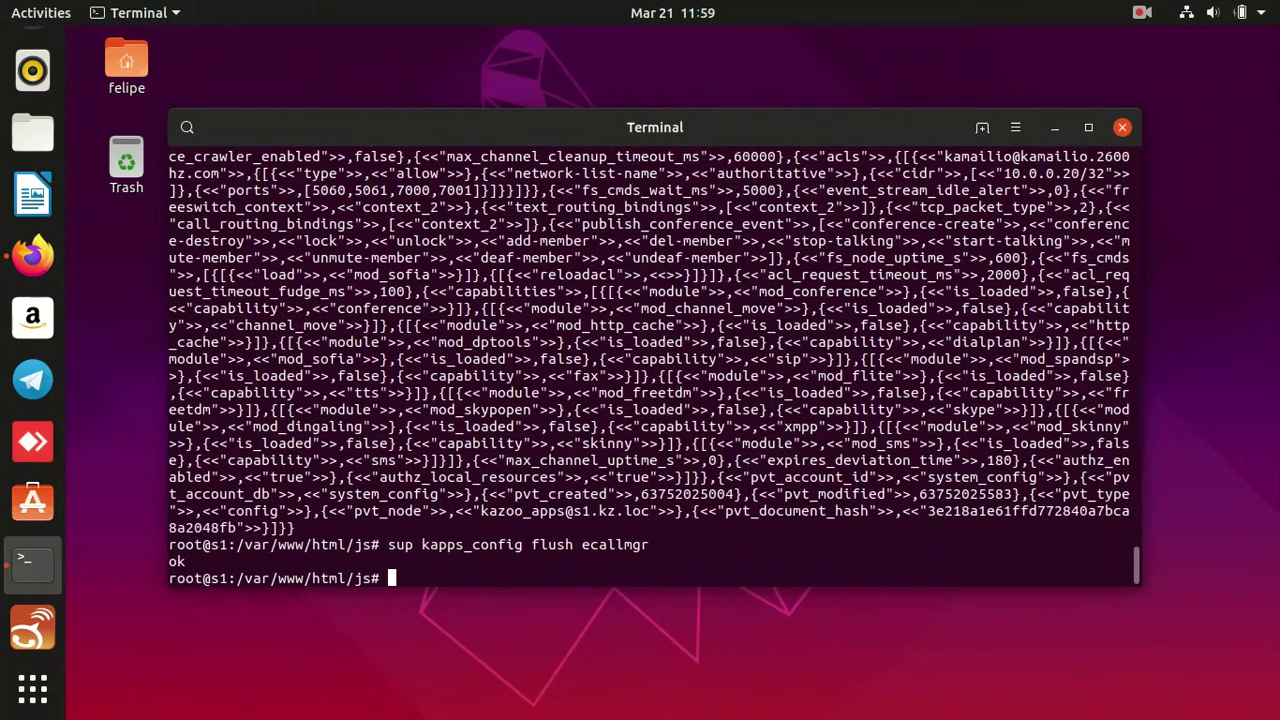
key(ctrl+alt+Up)
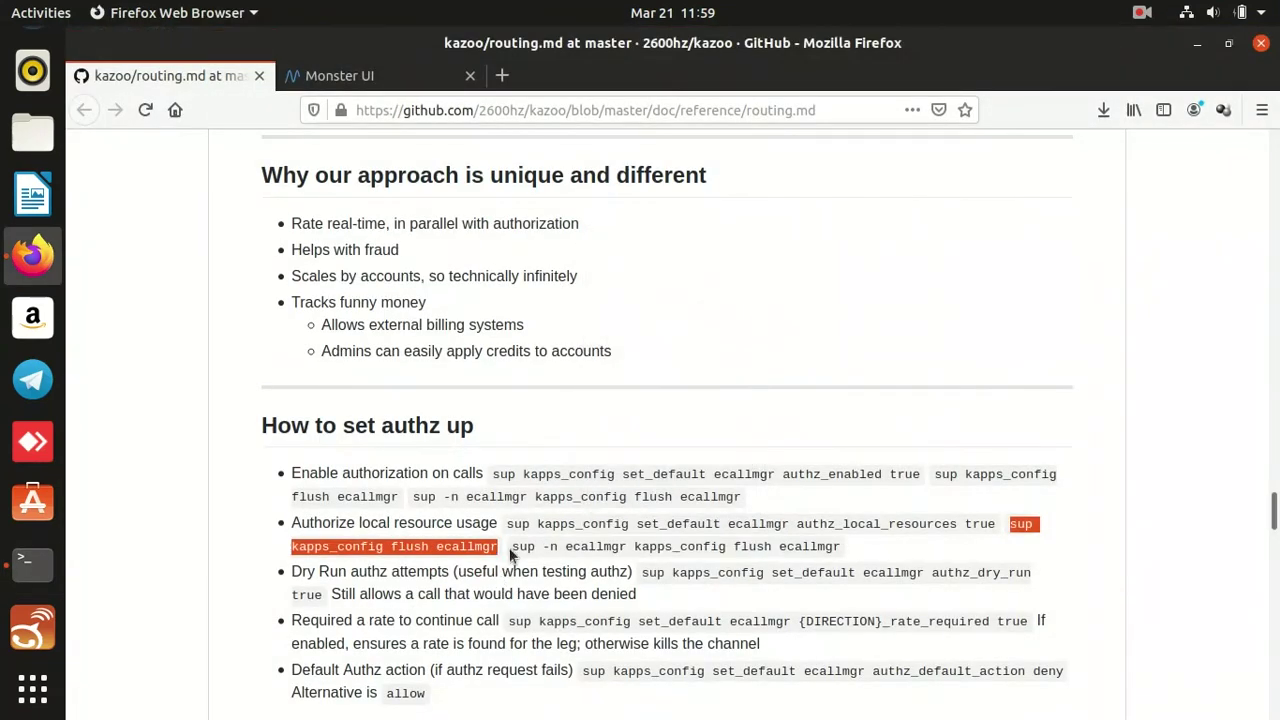
drag(512, 553, 838, 548)
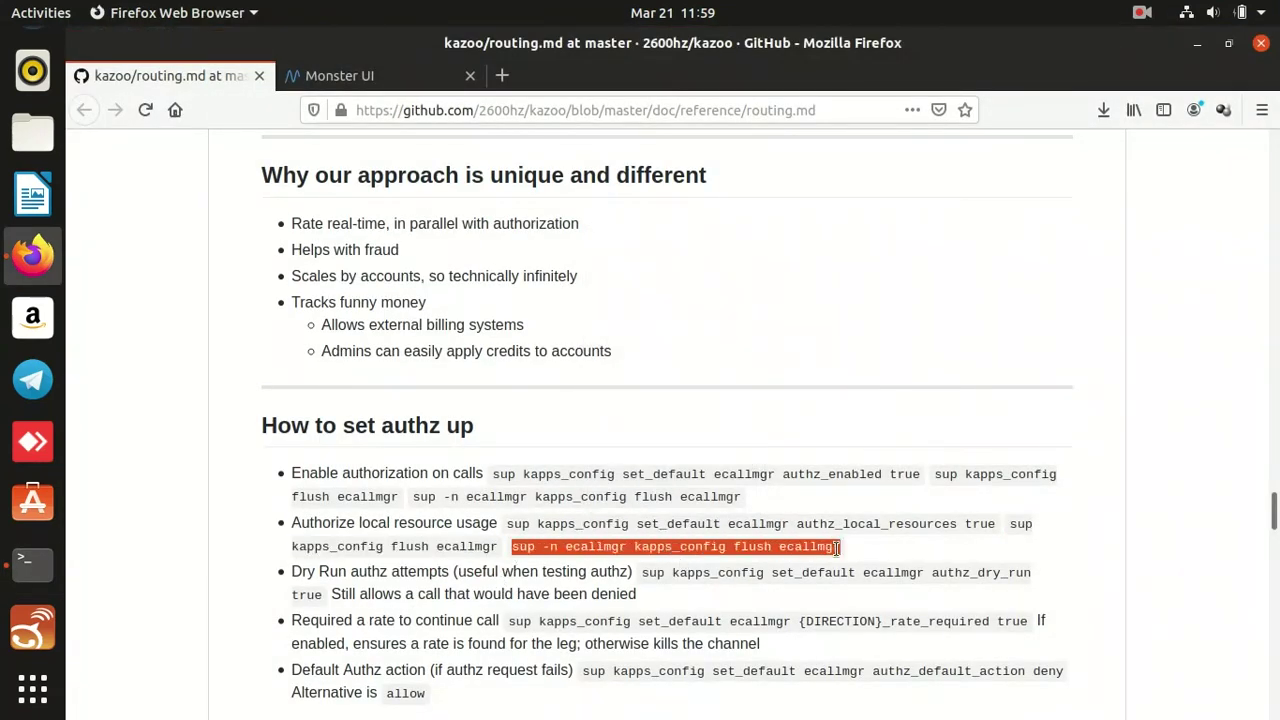
key(ctrl+alt+Down)
key(ctrl+shift+v)
key(Return)
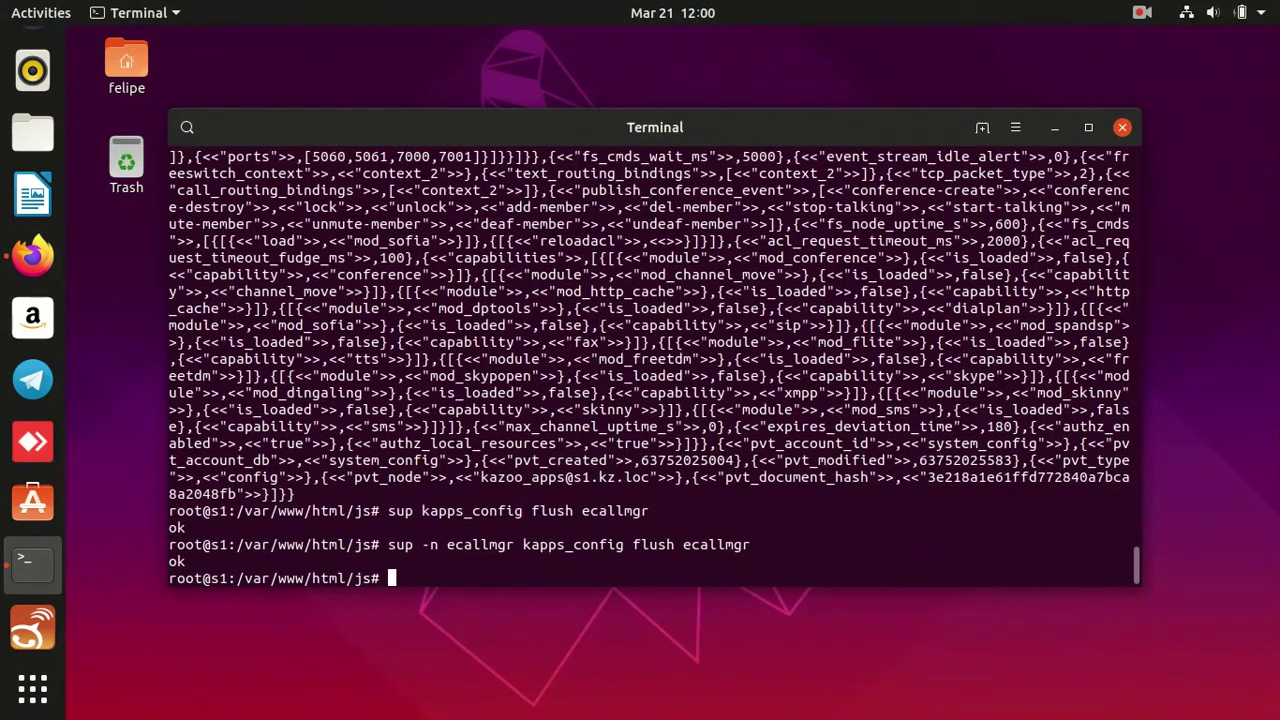
Set ecallmgr's authz_dry_run to true, then copy the rate_required command from the guide.
key(ctrl+alt+Up)
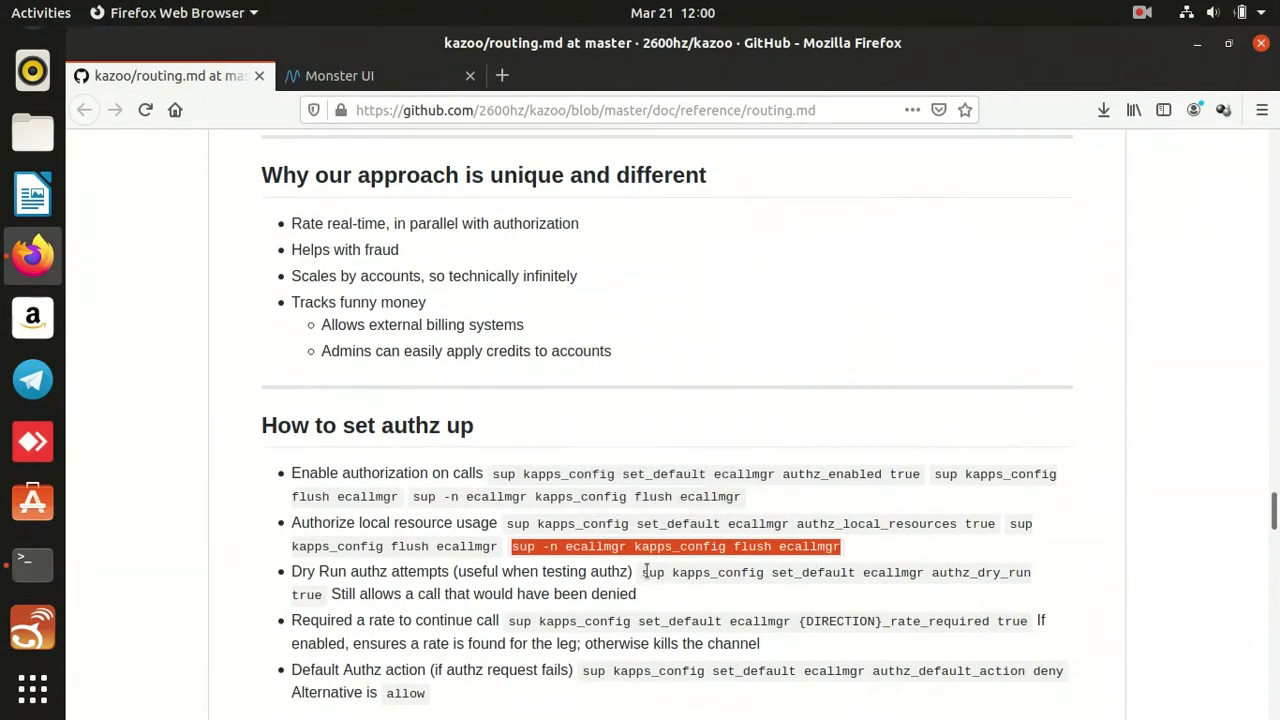
drag(643, 572, 740, 590)
drag(654, 588, 322, 598)
key(ctrl+c)
key(ctrl+alt+Down)
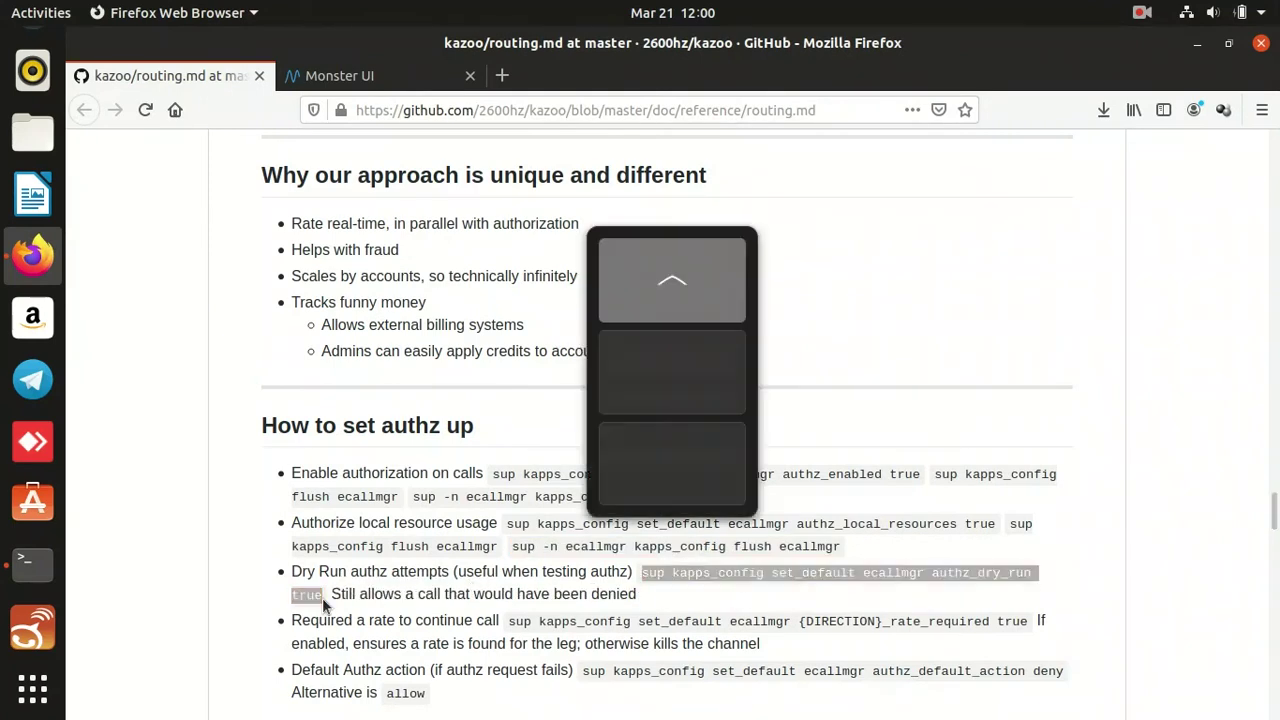
key(ctrl+shift+v)
key(Return)
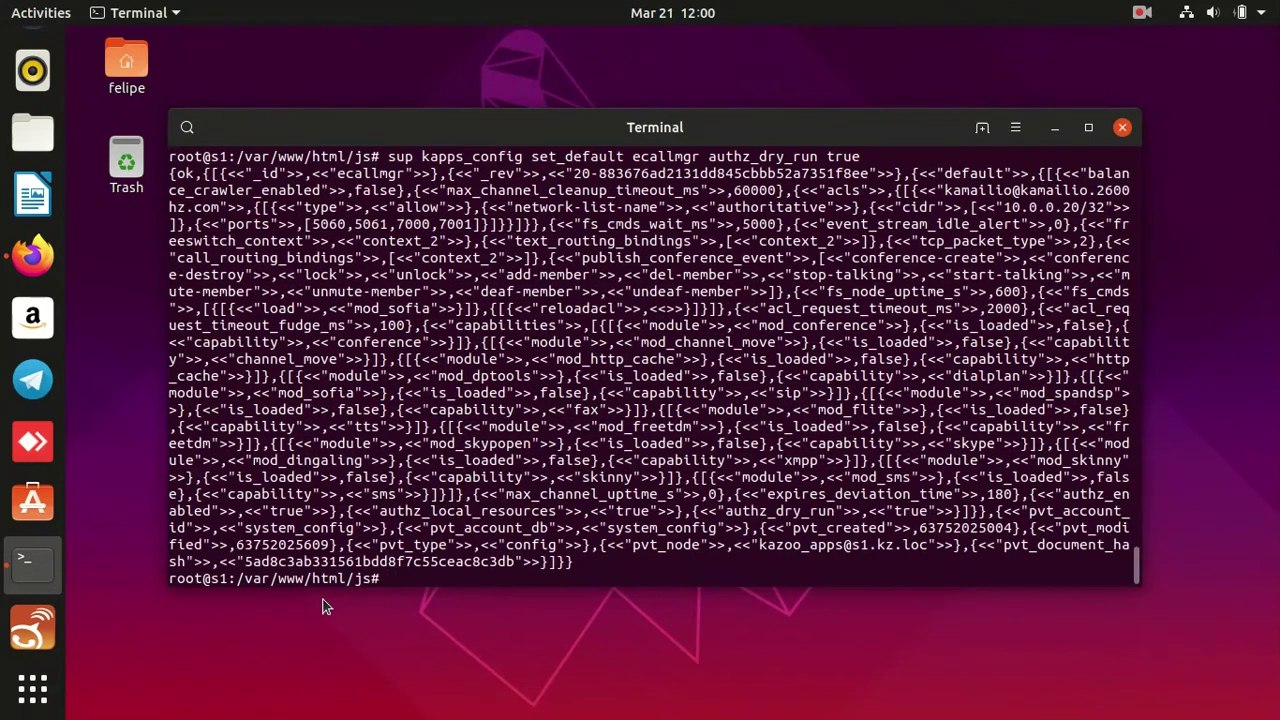
key(ctrl+alt+Up)
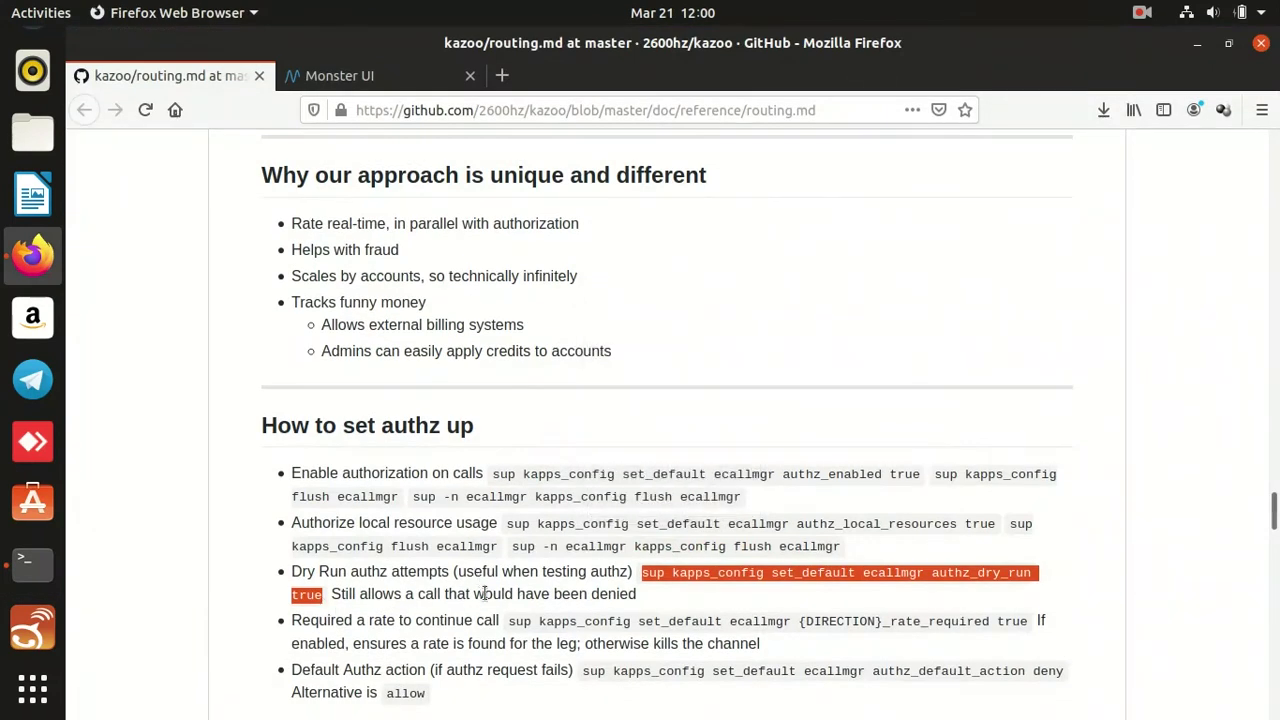
drag(506, 621, 1028, 621)
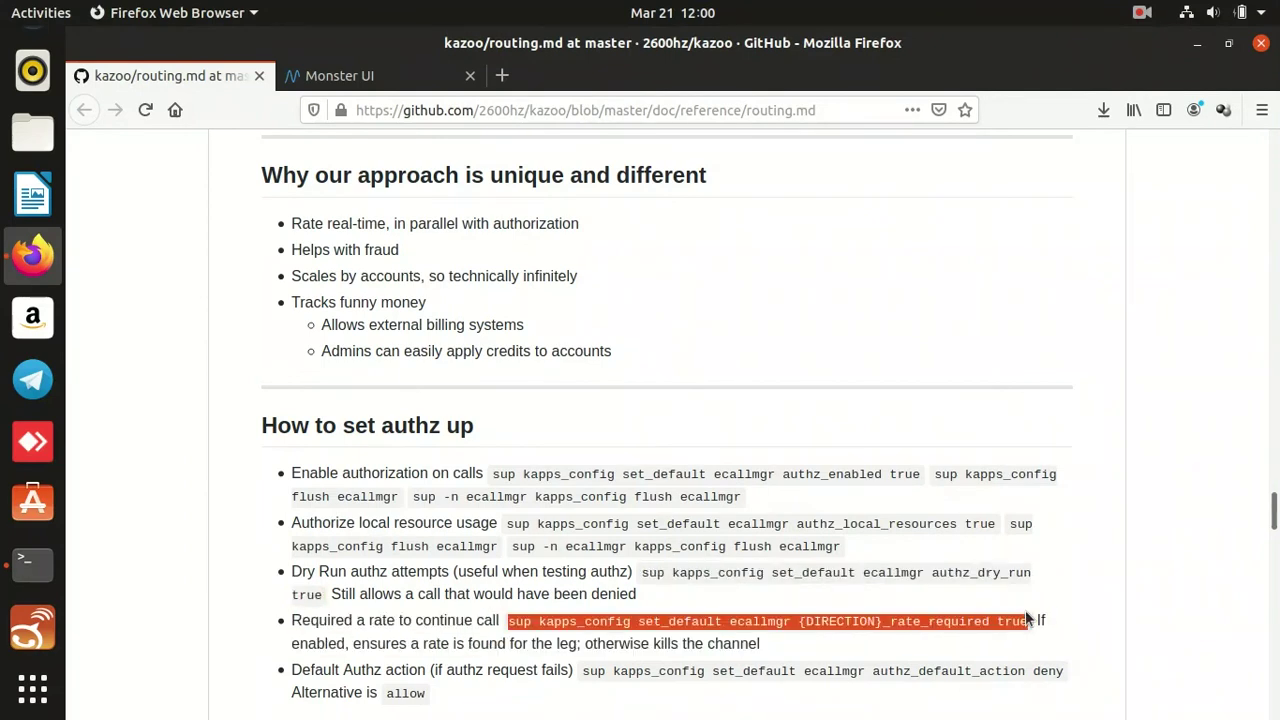
Run the rate_required command with the direction placeholder set to inbound.
key(ctrl+alt+Up)
key(ctrl+alt+Down)
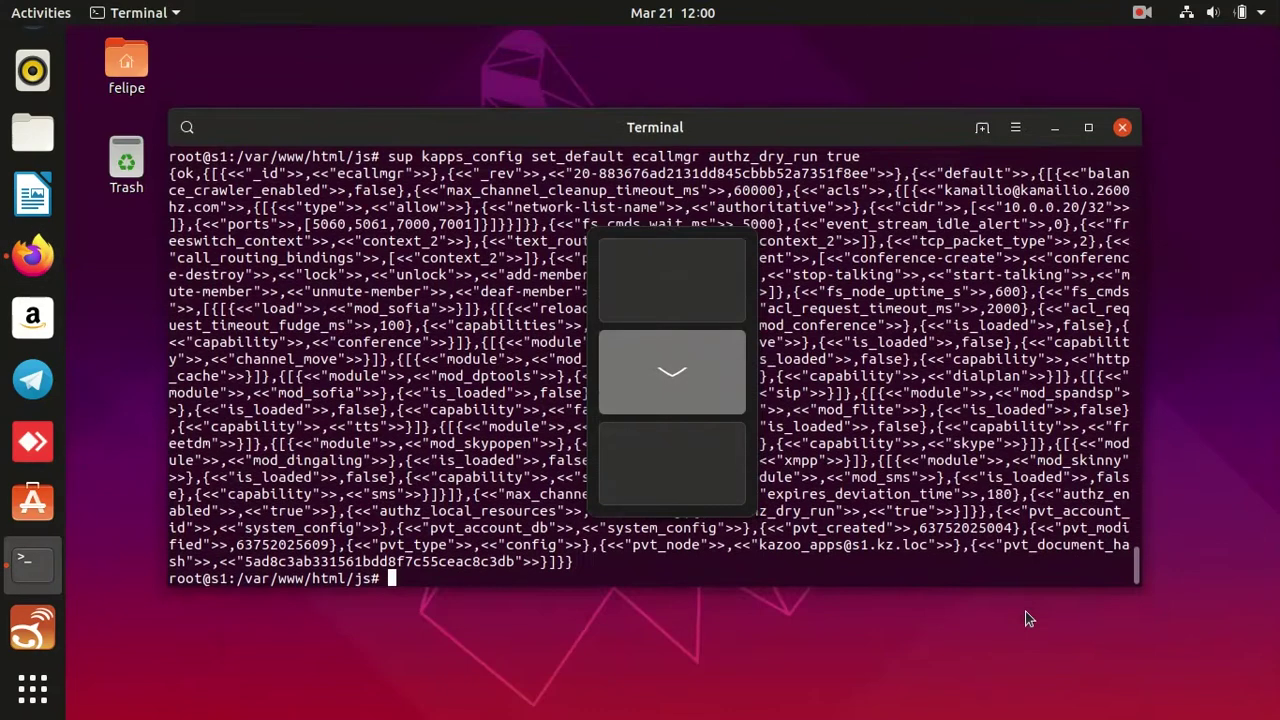
key(ctrl+shift+v)
key(Left)
key(Left)
key(Left)
key(Left)
key(Left)
key(Left)
key(Left)
key(Left)
key(Left)
key(Left)
key(Left)
key(Left)
key(Left)
key(Left)
key(Left)
key(Left)
key(Left)
key(Left)
key(Left)
key(Left)
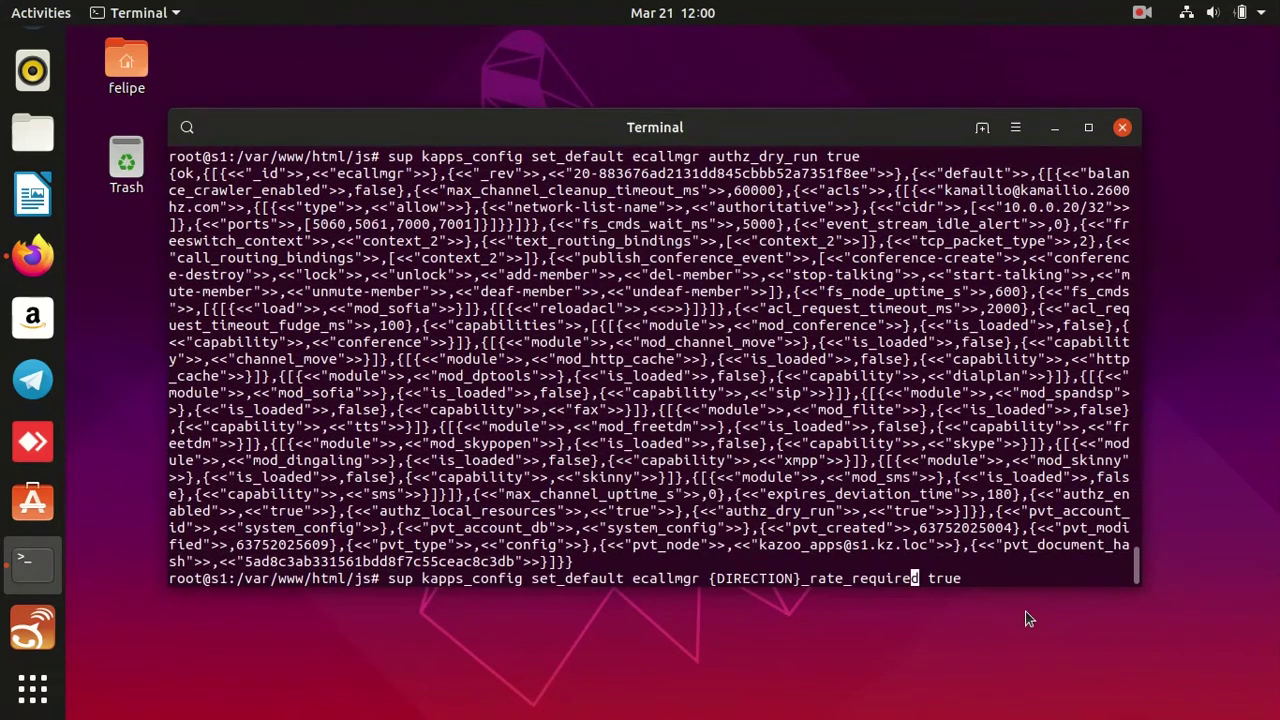
key(BackSpace)
key(BackSpace)
key(BackSpace)
key(BackSpace)
key(BackSpace)
key(BackSpace)
key(BackSpace)
key(BackSpace)
key(BackSpace)
key(BackSpace)
key(BackSpace)
text(inbound)
key(Return)
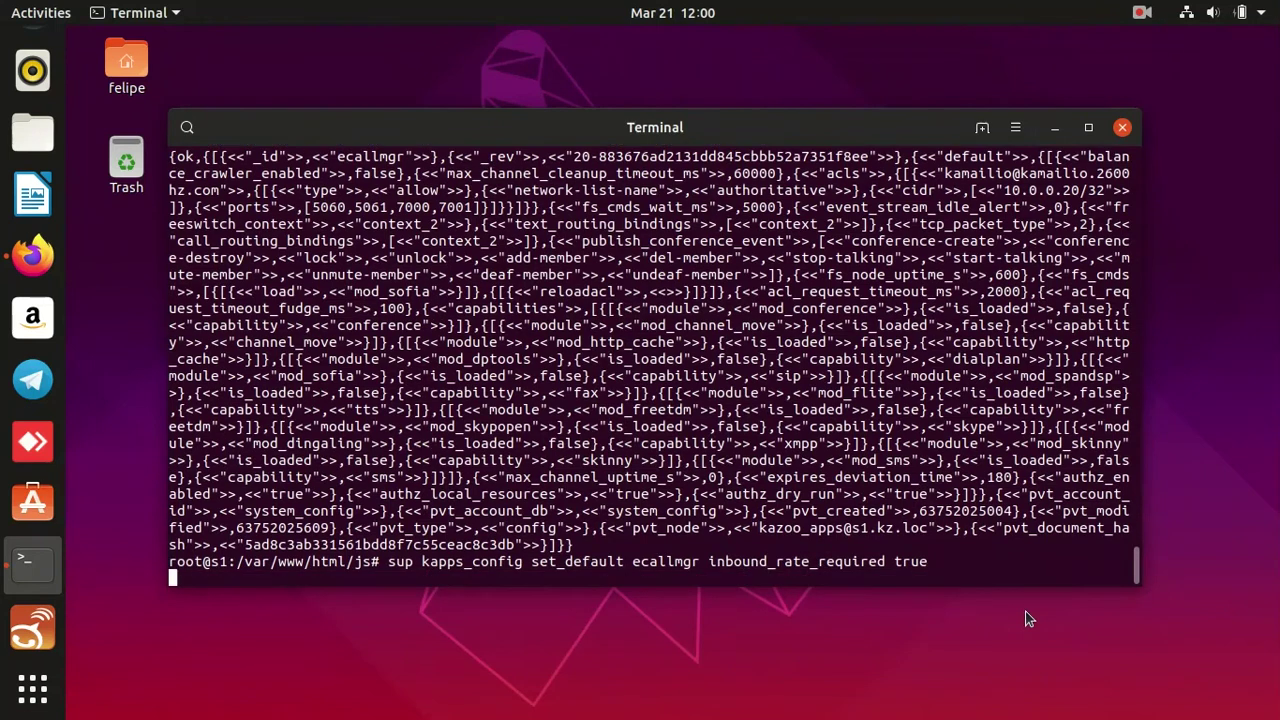
key(Return)
Rerun the rate_required command with the direction set to outbound.
key(Up)
key(Left)
key(Left)
key(Left)
key(Left)
key(Left)
key(Left)
key(Left)
key(Left)
key(Left)
key(Left)
key(Left)
key(Left)
key(Left)
key(Left)
key(Left)
key(Left)
key(Left)
key(Left)
key(Left)
key(ctrl+l)
key(BackSpace)
key(BackSpace)
key(BackSpace)
key(BackSpace)
key(BackSpace)
key(BackSpace)
key(BackSpace)
text(outbound)
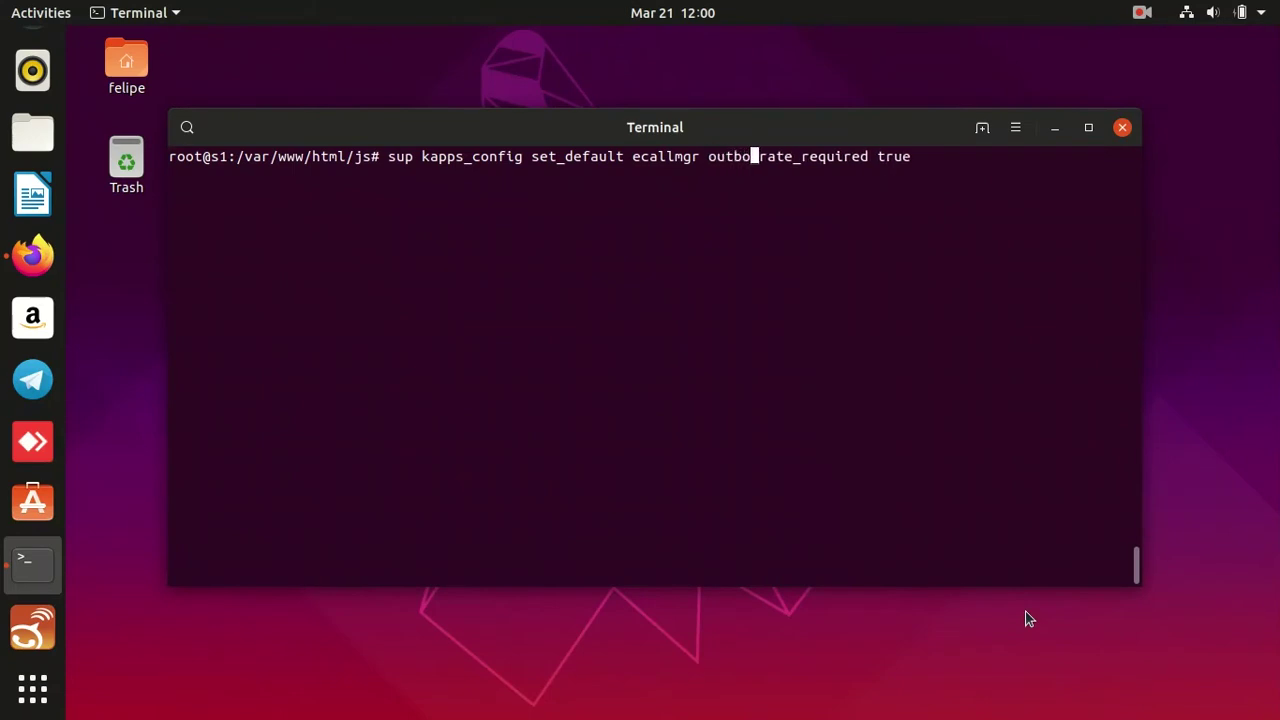
key(Return)
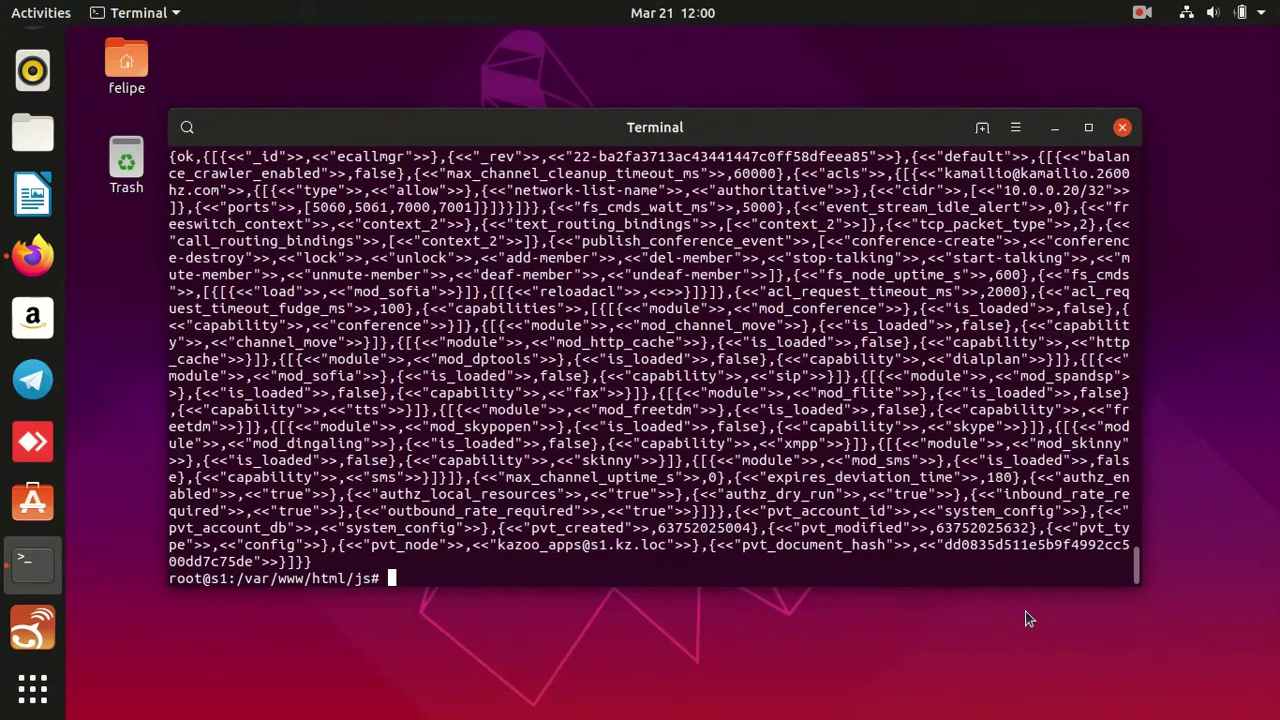
Set ecallmgr's authz_default_action to deny with the guide's sup kapps_config command.
key(ctrl+alt+Up)
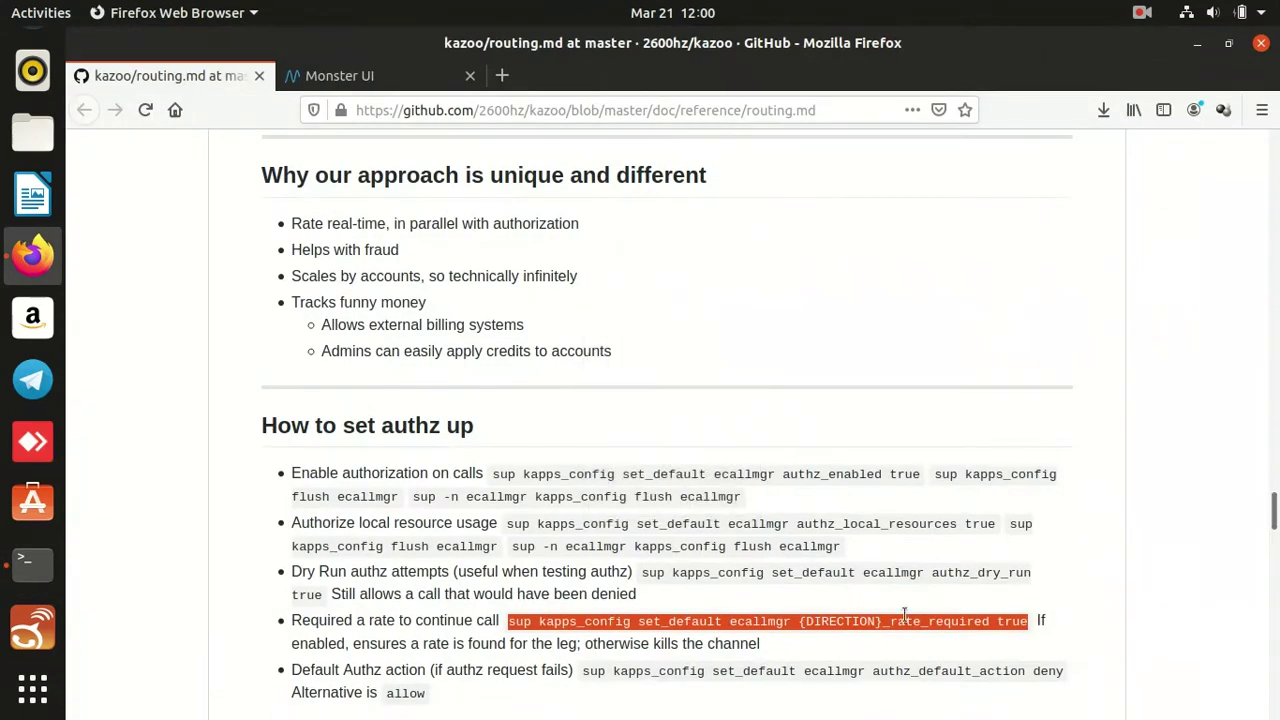
scroll(893, 518, down, 4)
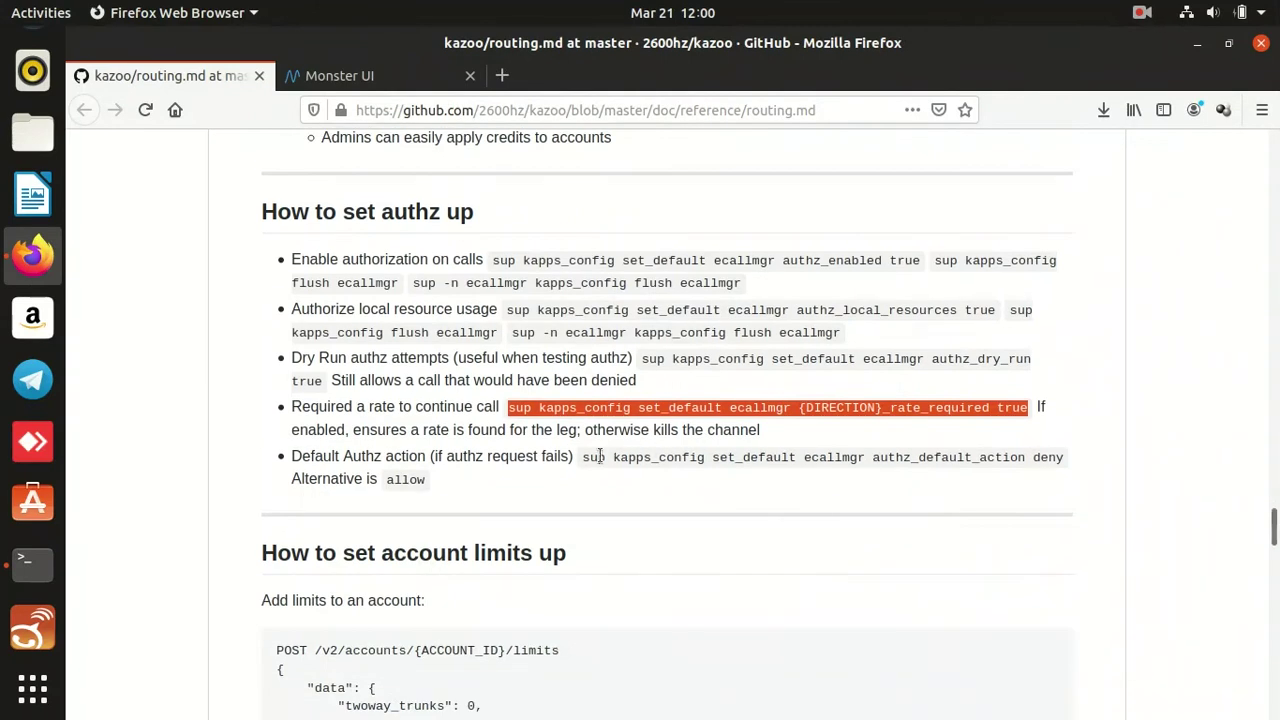
drag(585, 456, 1085, 460)
key(ctrl+c)
key(ctrl+alt+Down)
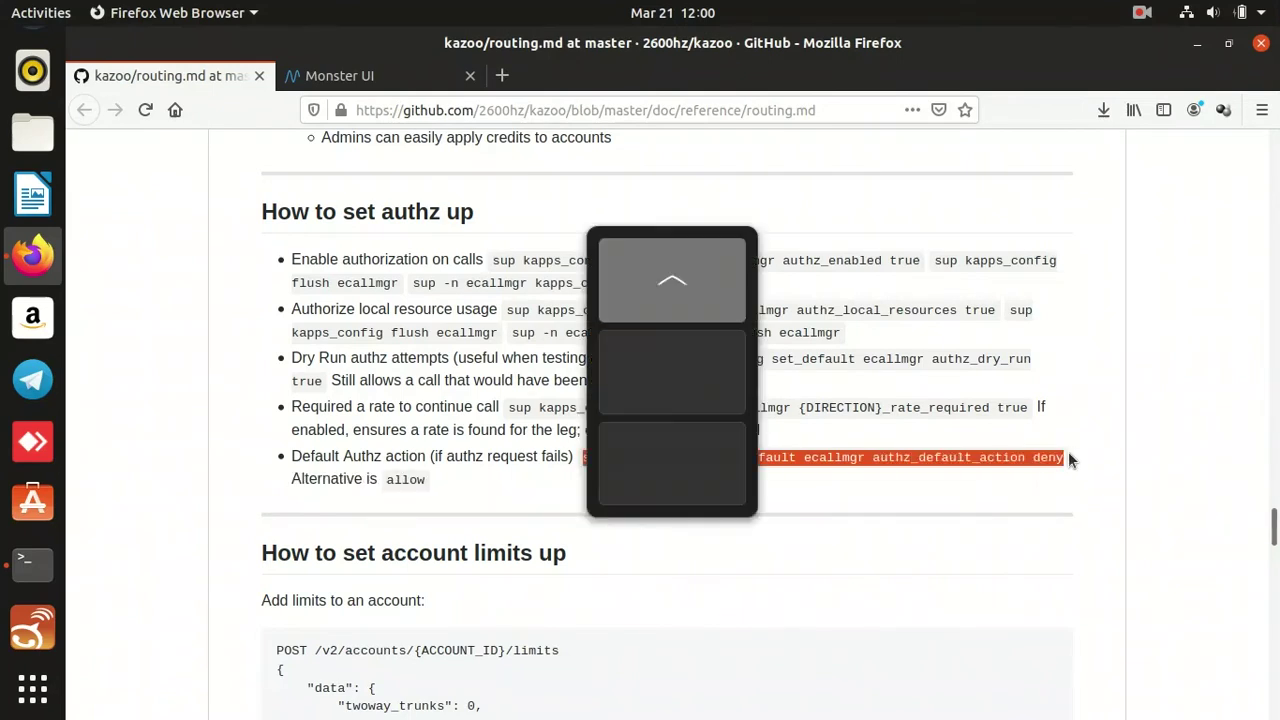
middle_click(1068, 455)
key(Return)
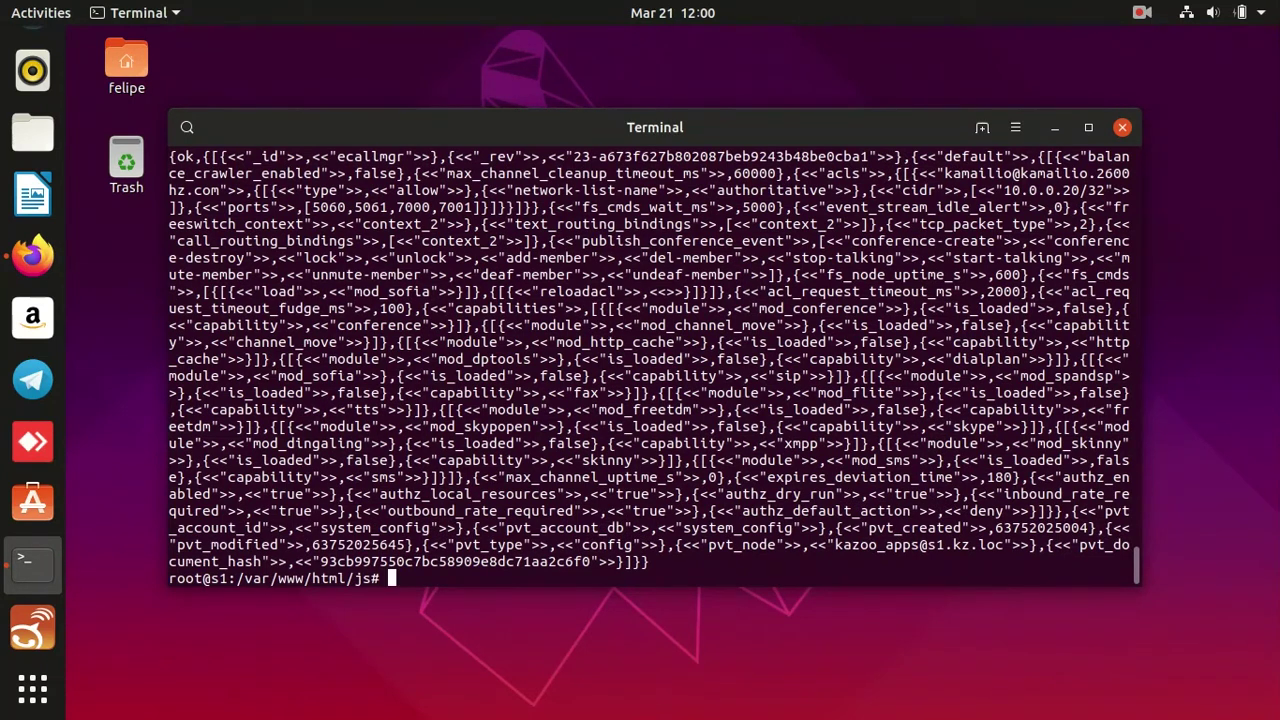
key(ctrl+l)
Return to the routing guide and bring up the Alt+F2 run prompt.
key(alt+Tab)
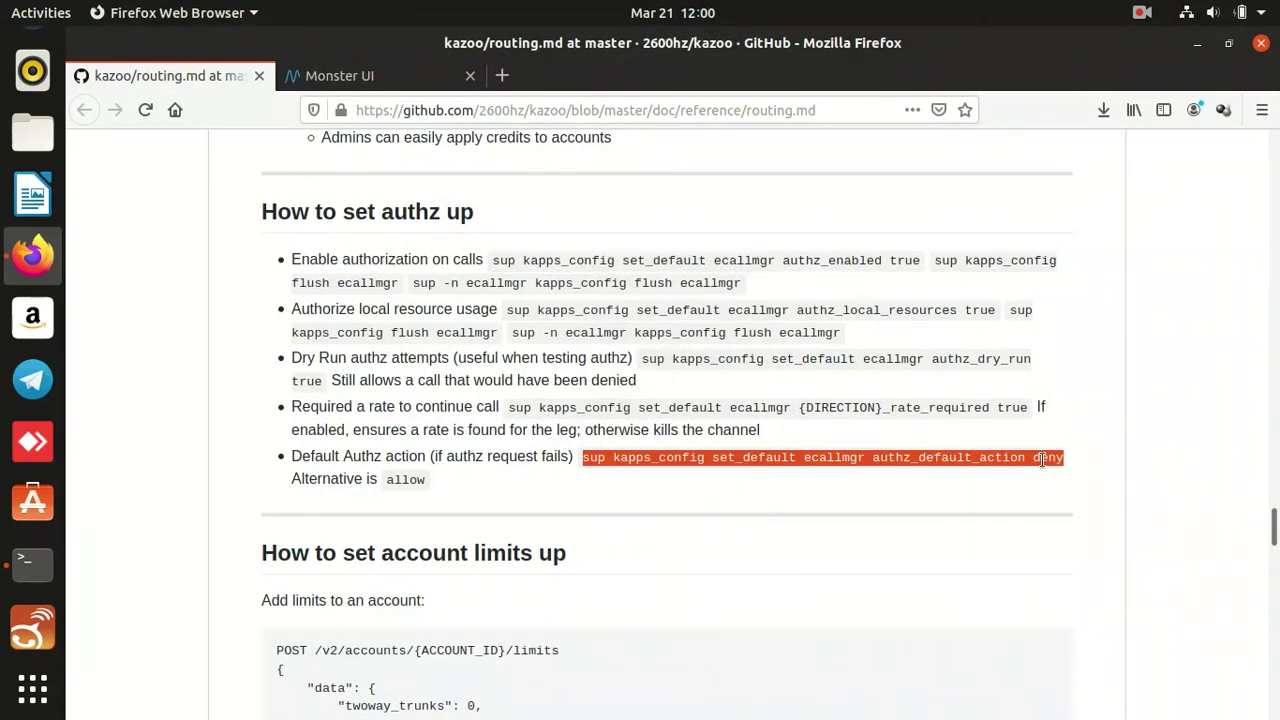
scroll(1042, 459, up, 2)
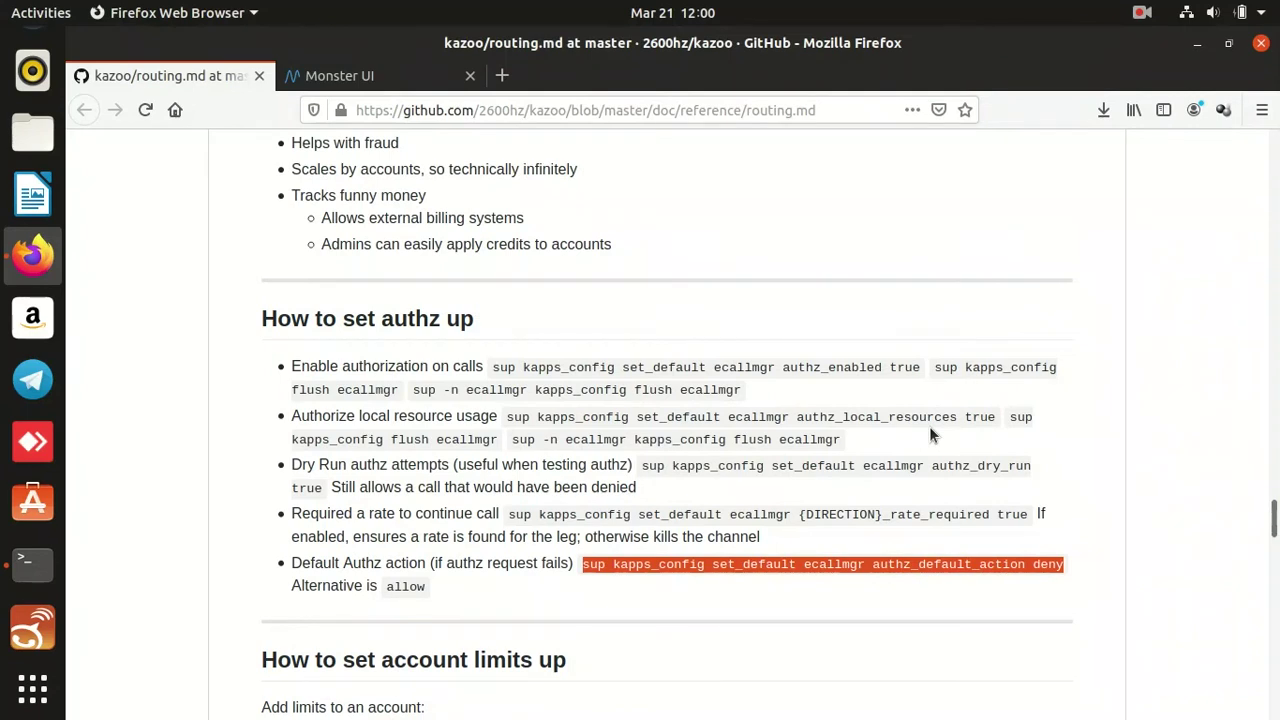
key(alt+F2)
Launch Postman and bring up the user_auth.create request showing 201 Created.
text(plostman)
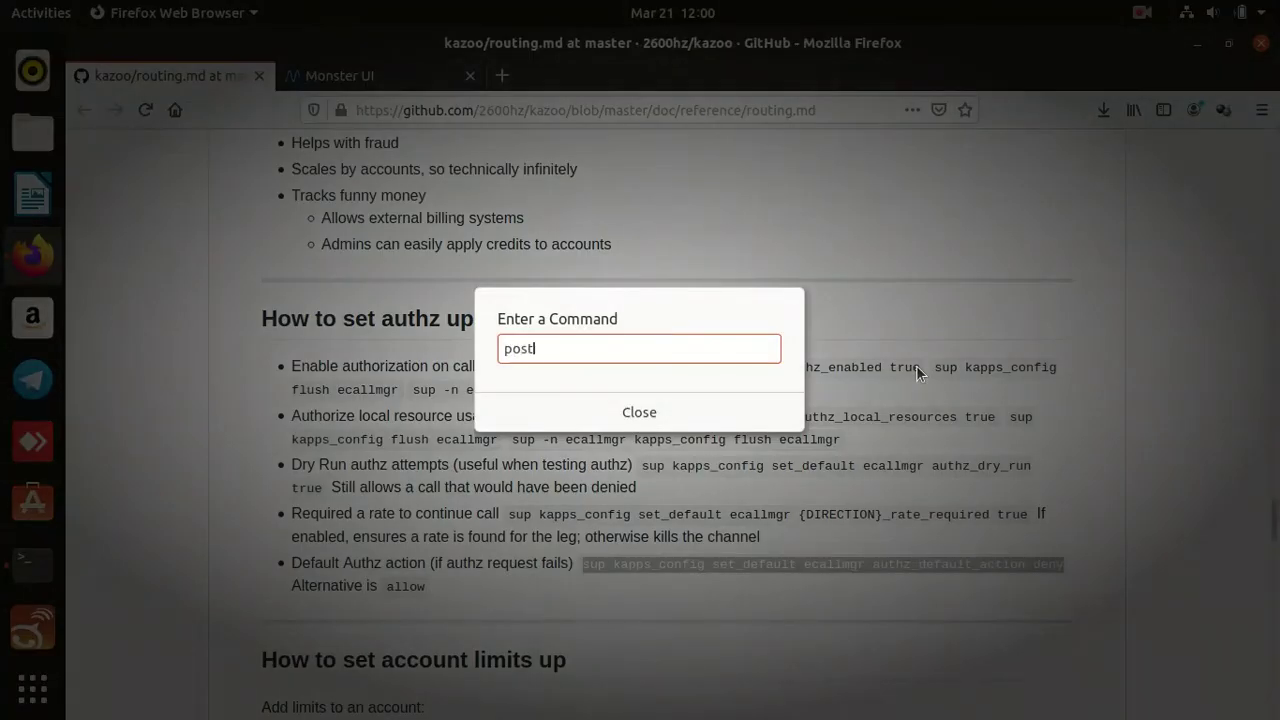
key(Return)
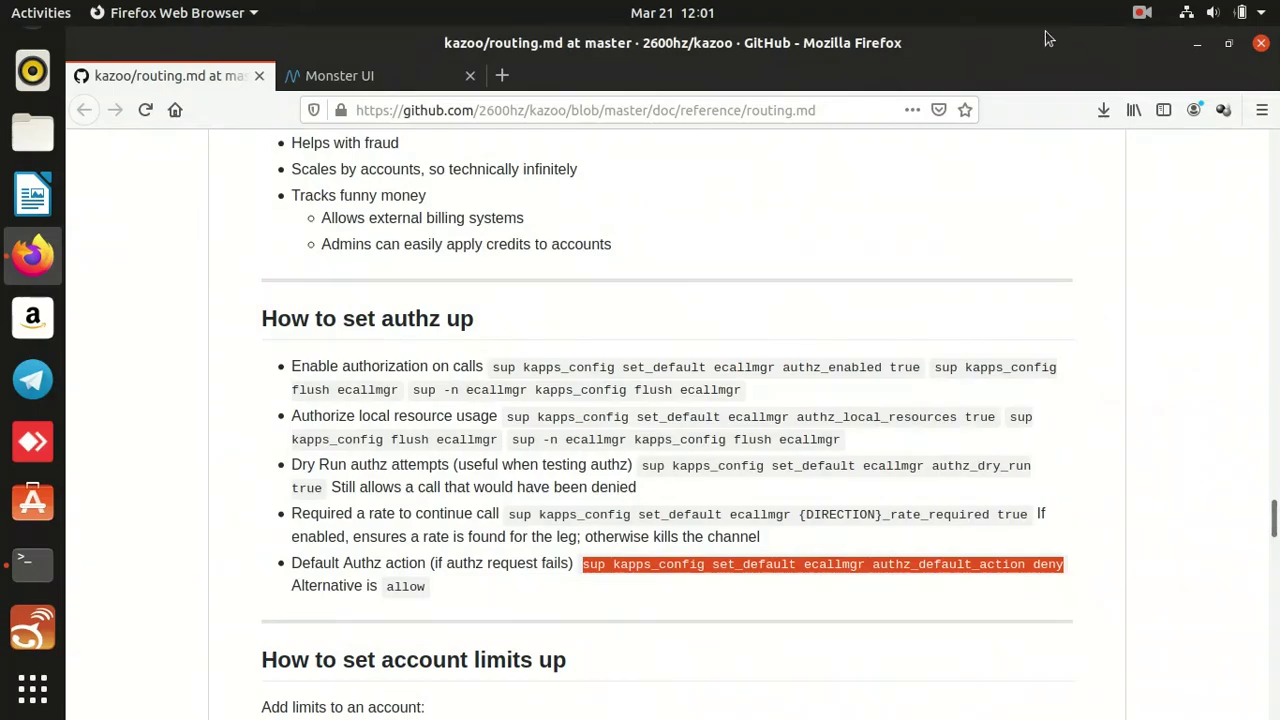
click(1142, 16)
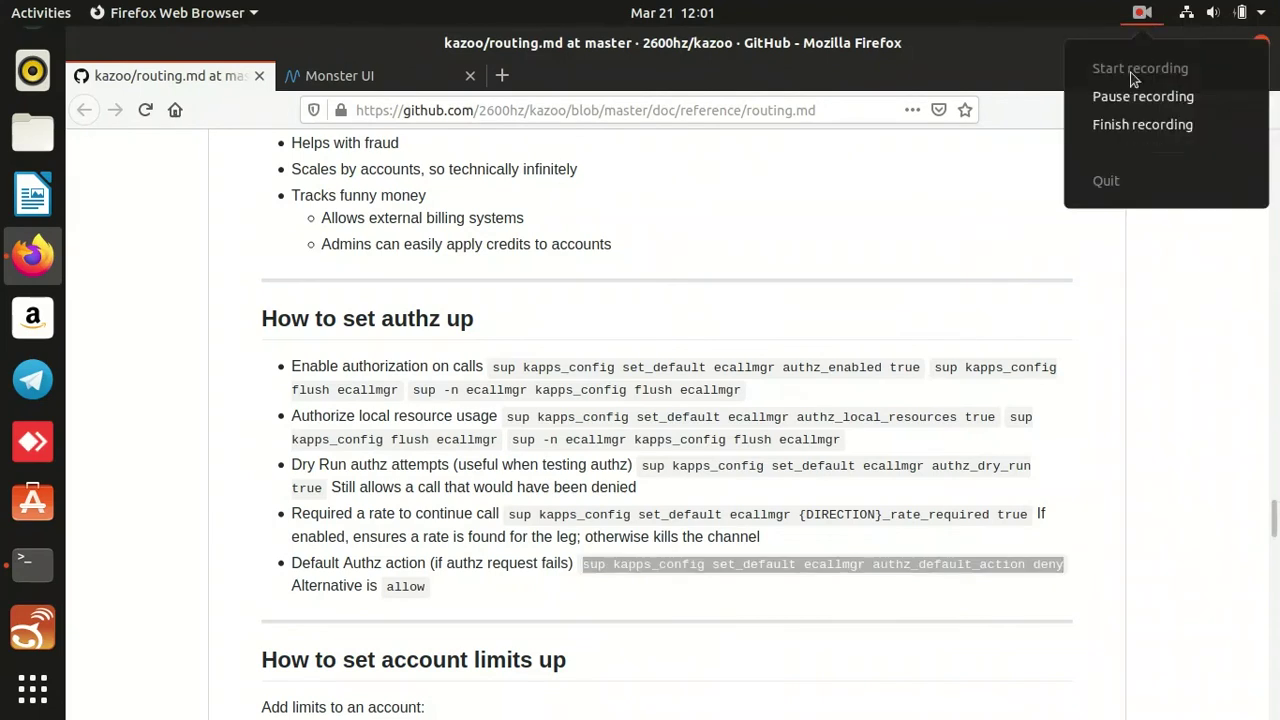
click(1145, 125)
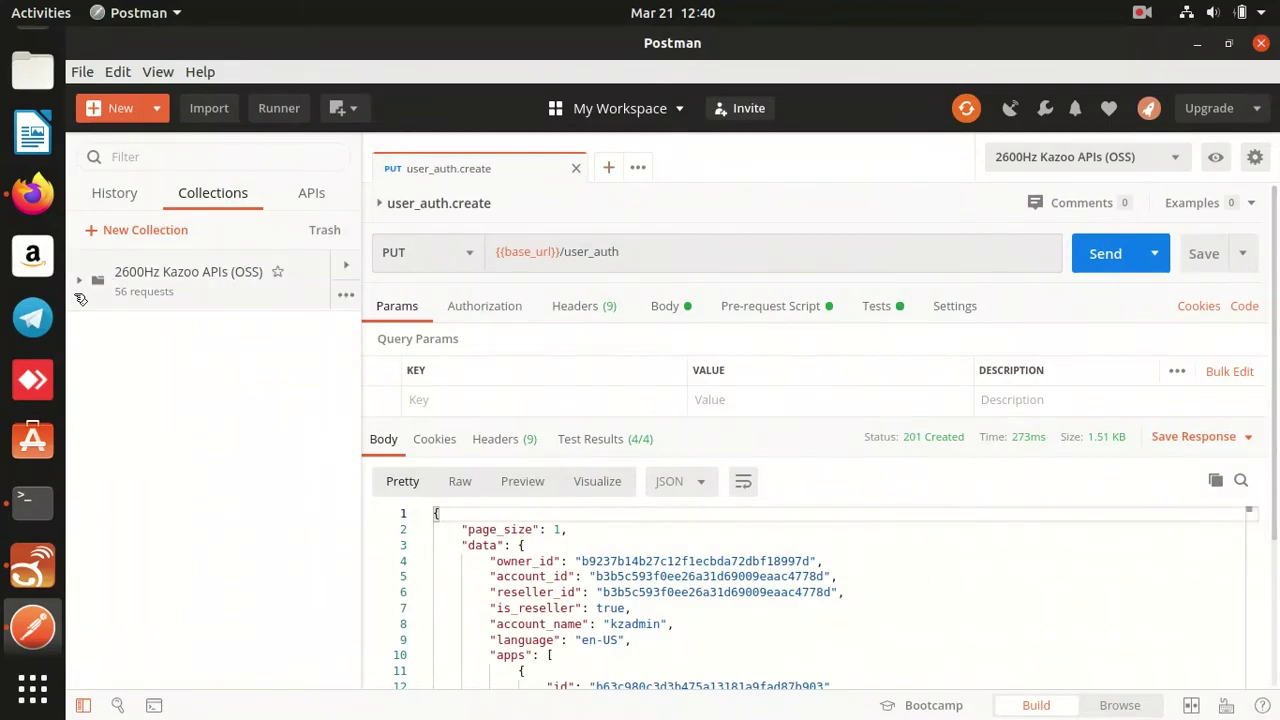
Expand the 2600Hz Kazoo APIs collection and callflows folder, and open callflows.list in its own tab.
click(80, 285)
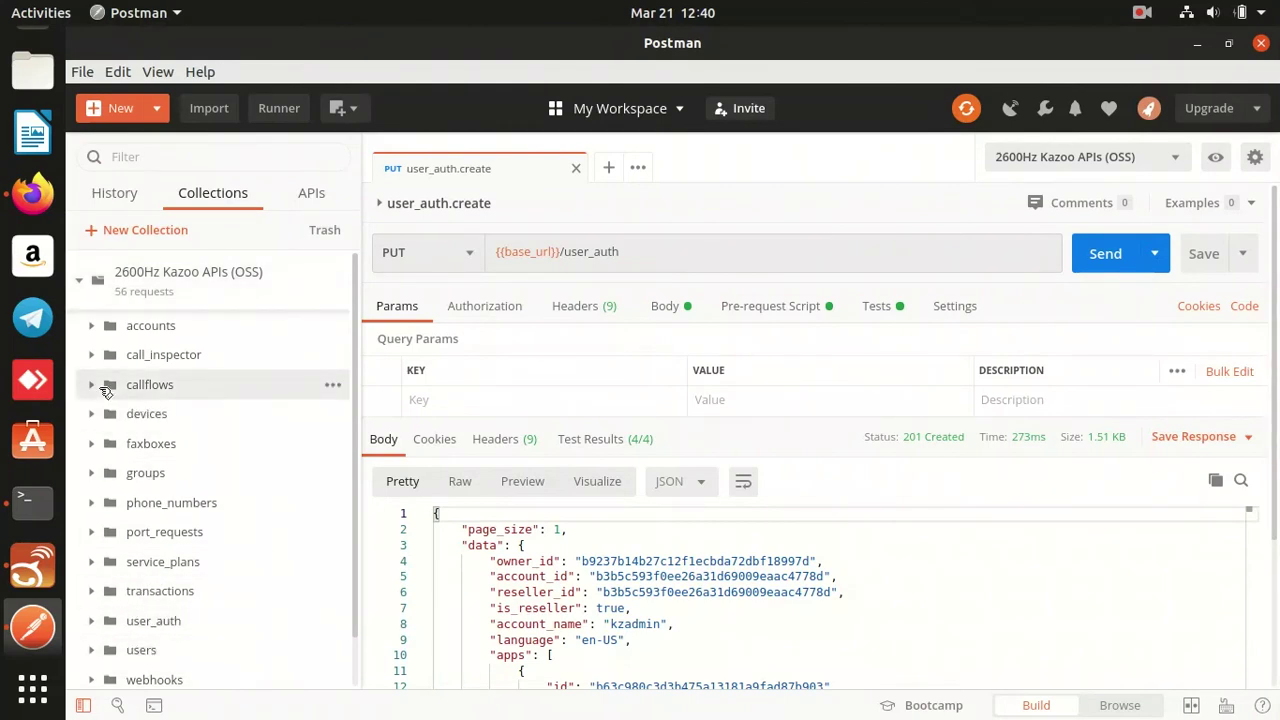
click(92, 385)
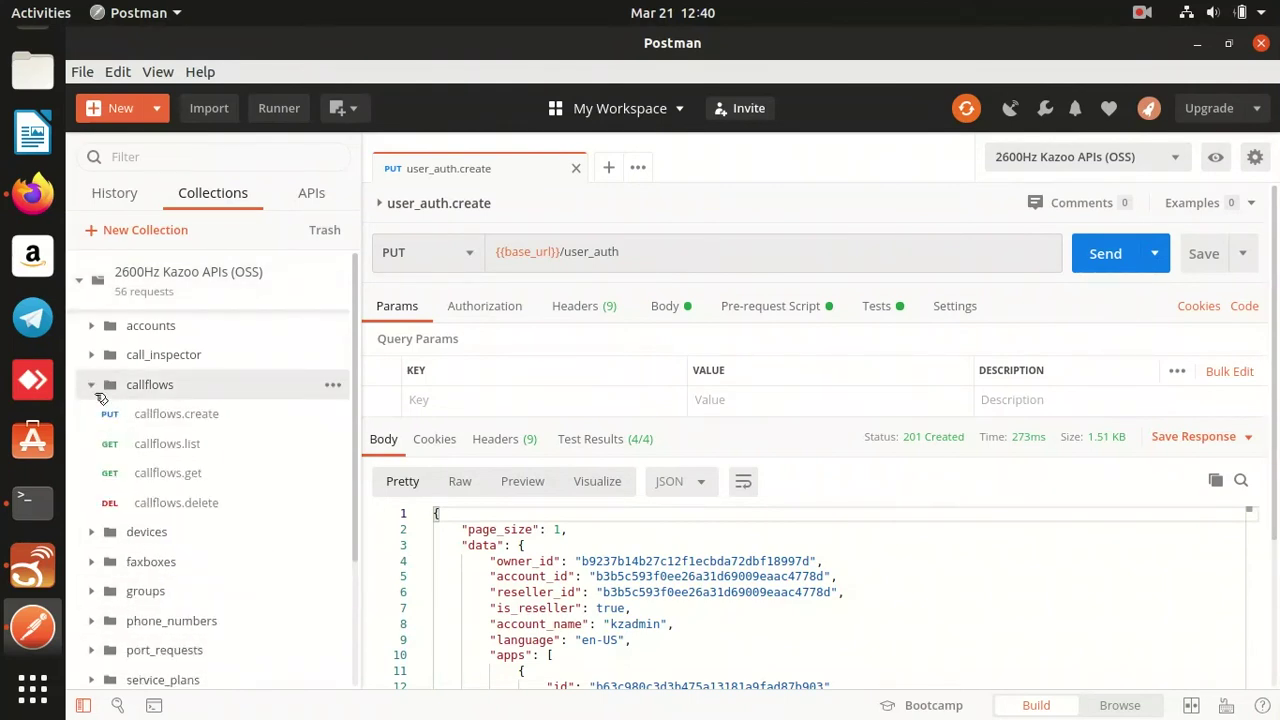
right_click(152, 456)
key(Escape)
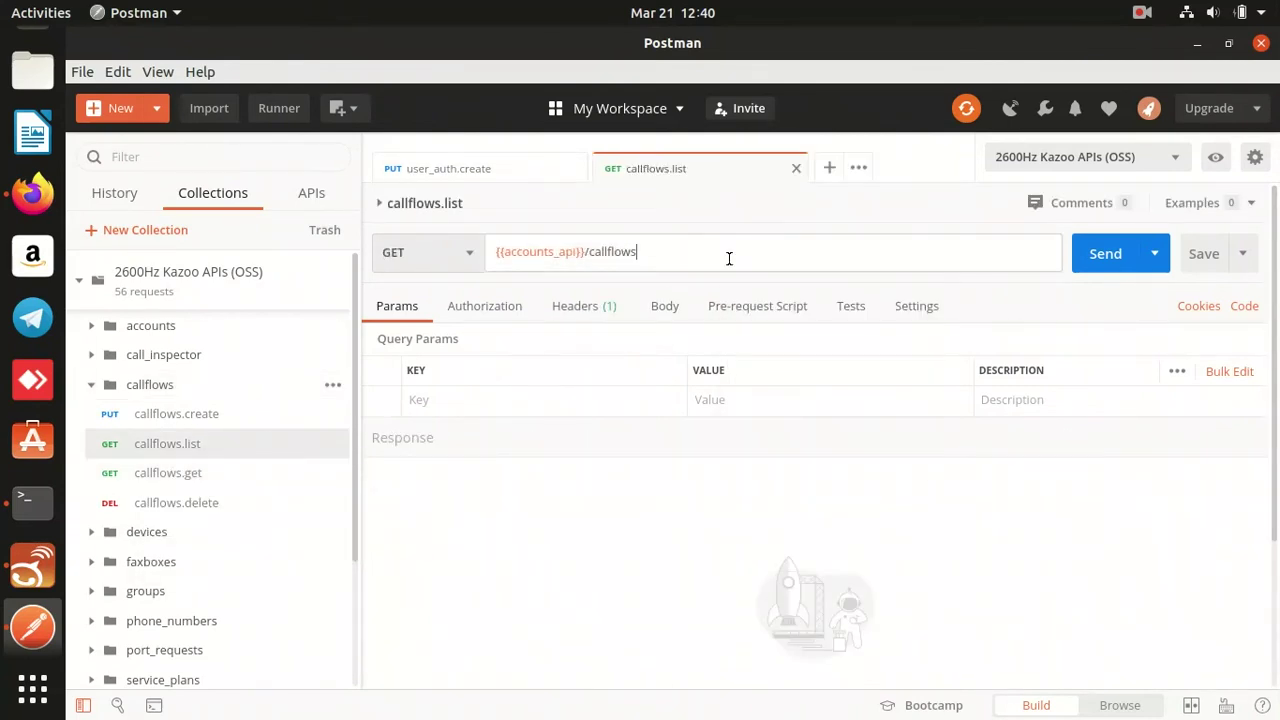
Set the request URL to {{base_url}}/accounts and send it, getting 405 Method Not Allowed.
key(ctrl+a)
text({{bas_ur)
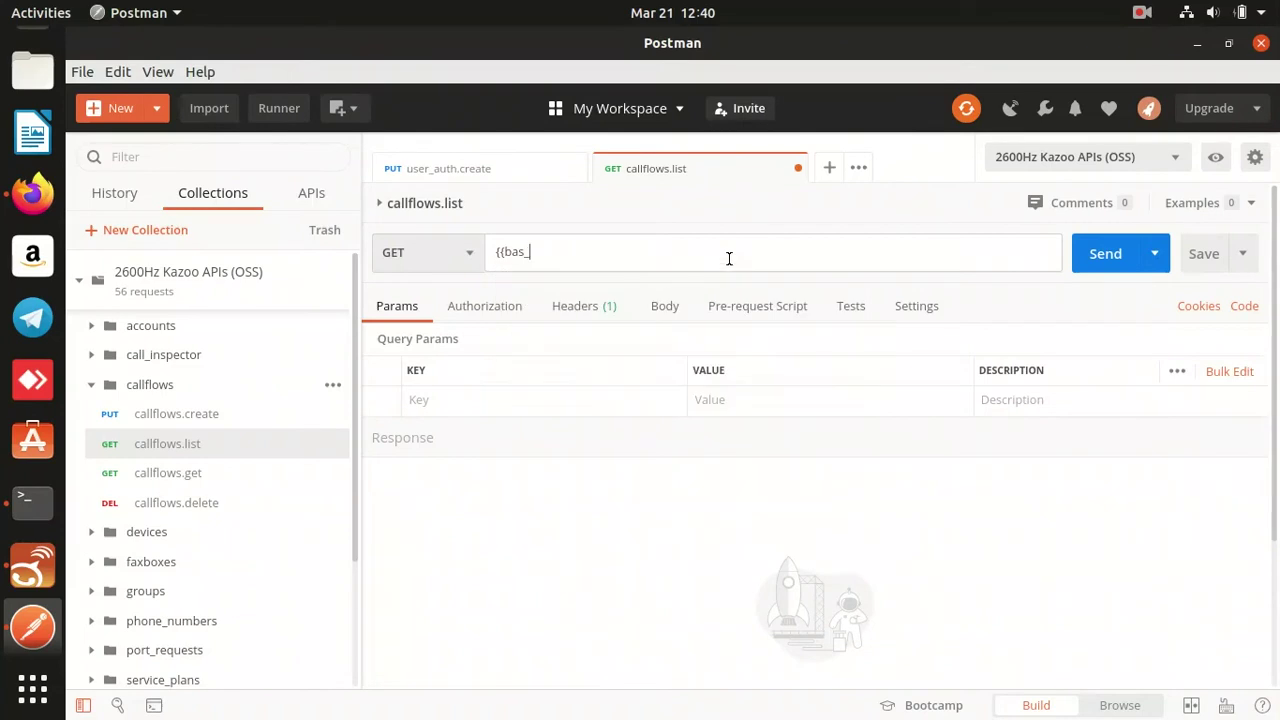
key(BackSpace)
key(BackSpace)
key(BackSpace)
text(e)
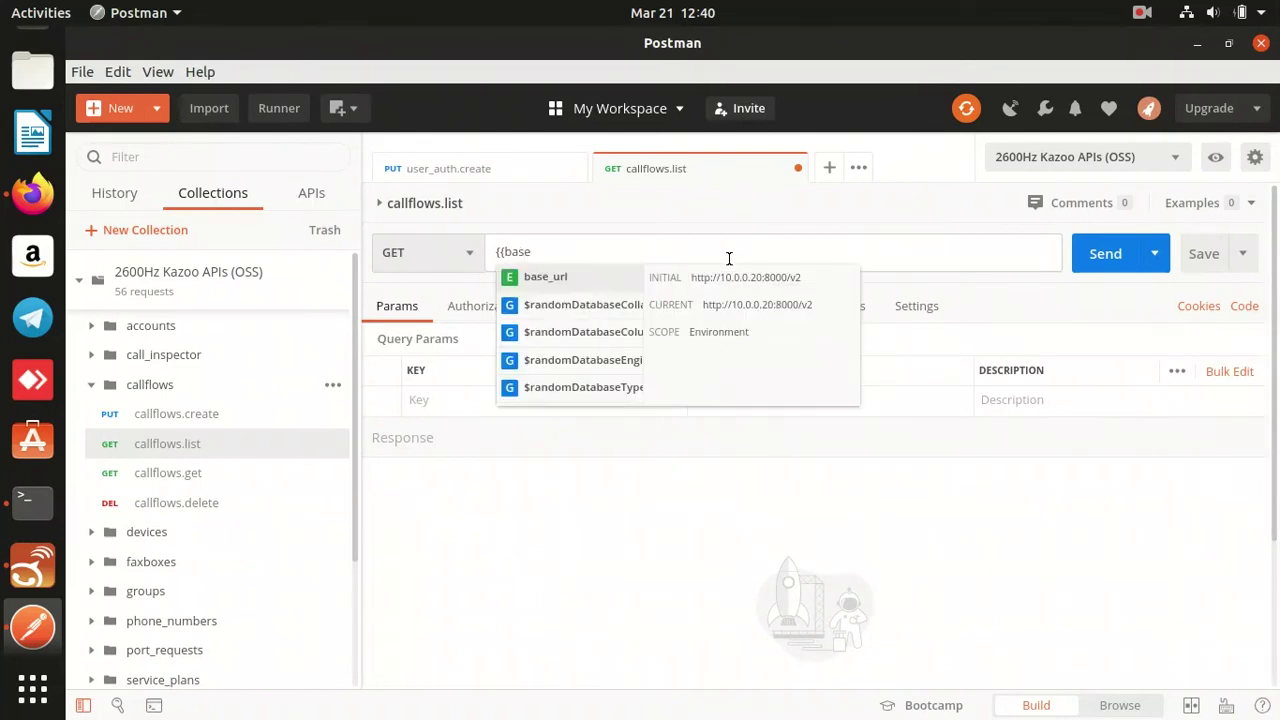
key(Up)
key(Up)
key(Up)
key(Up)
key(Up)
key(Up)
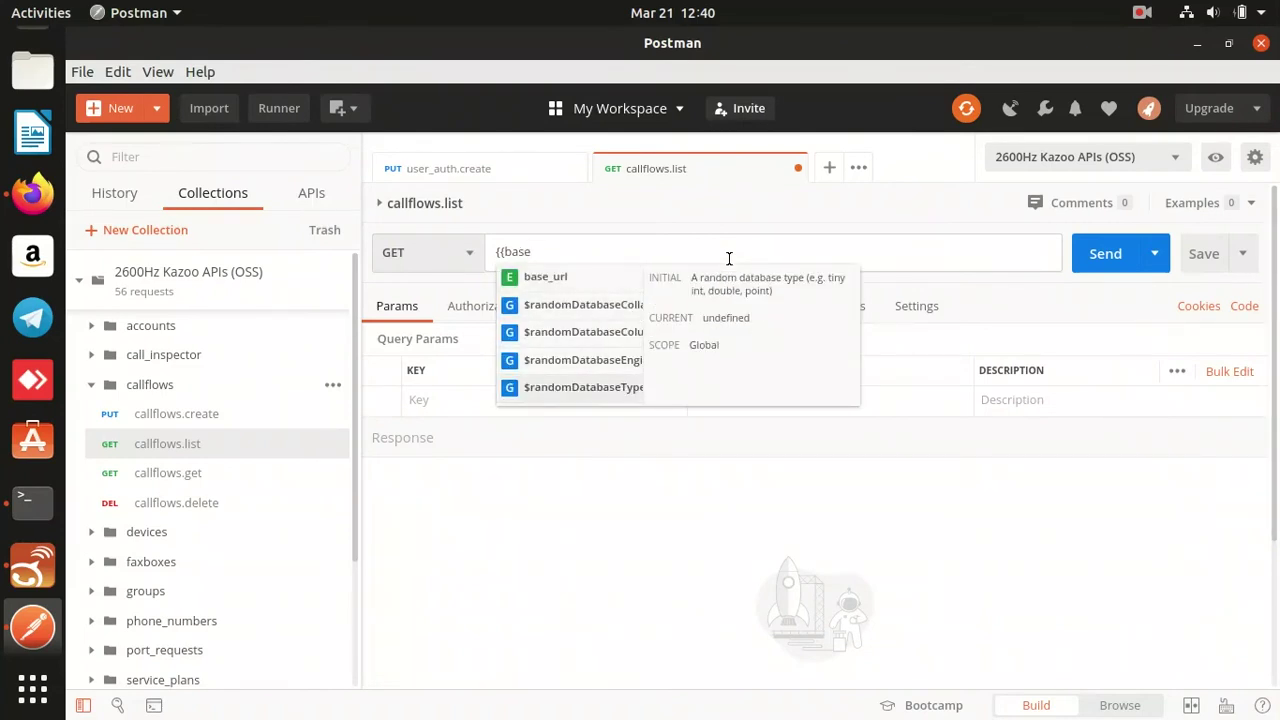
key(Down)
key(Return)
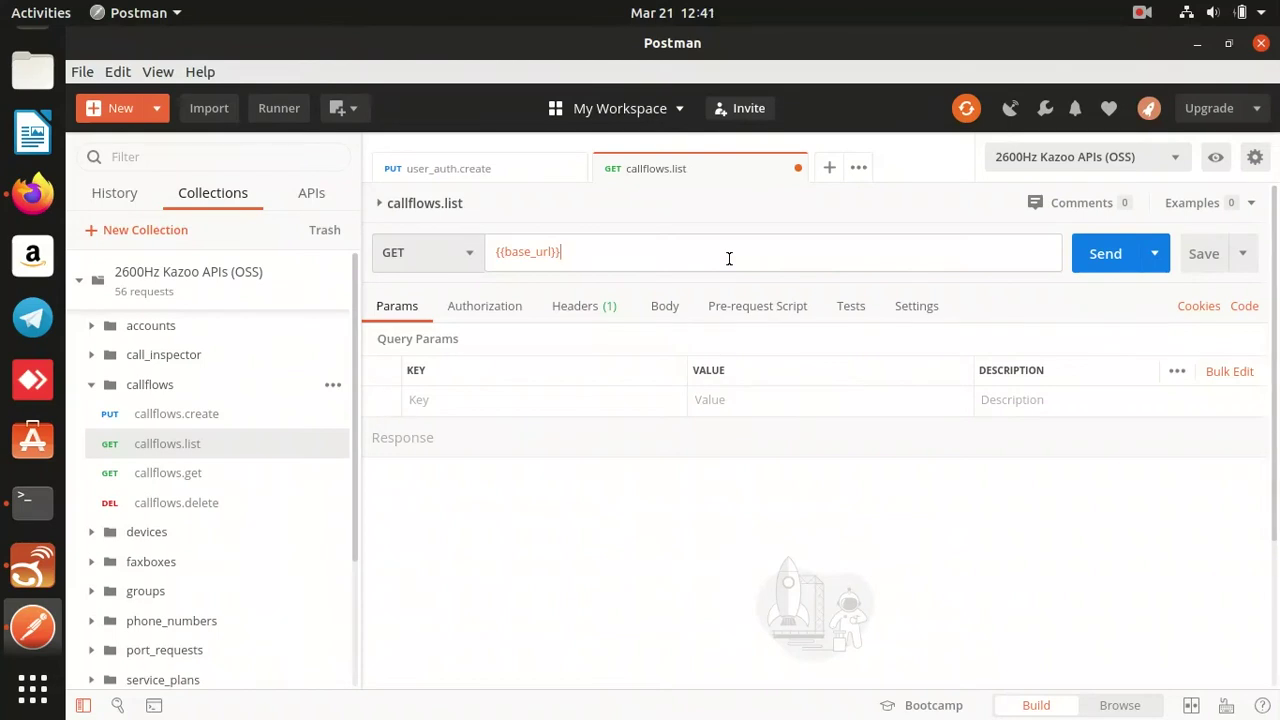
text(/)
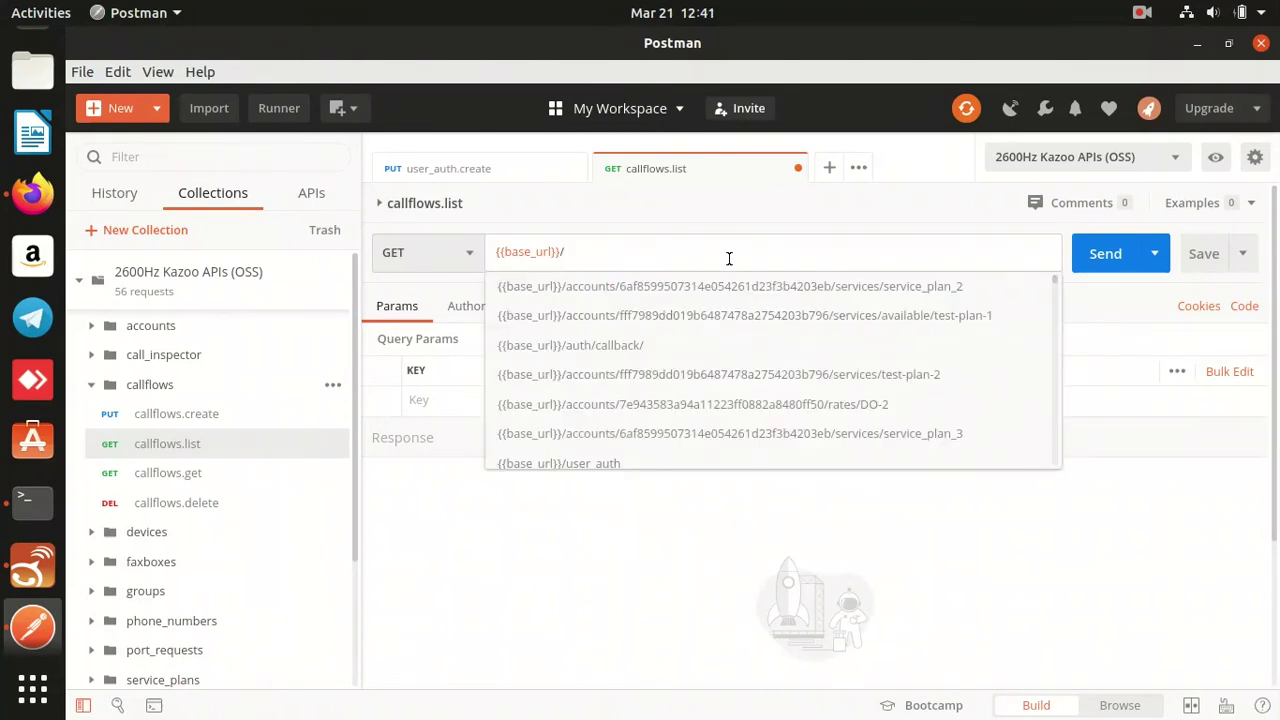
text(accounts)
key(ctrl+Return)
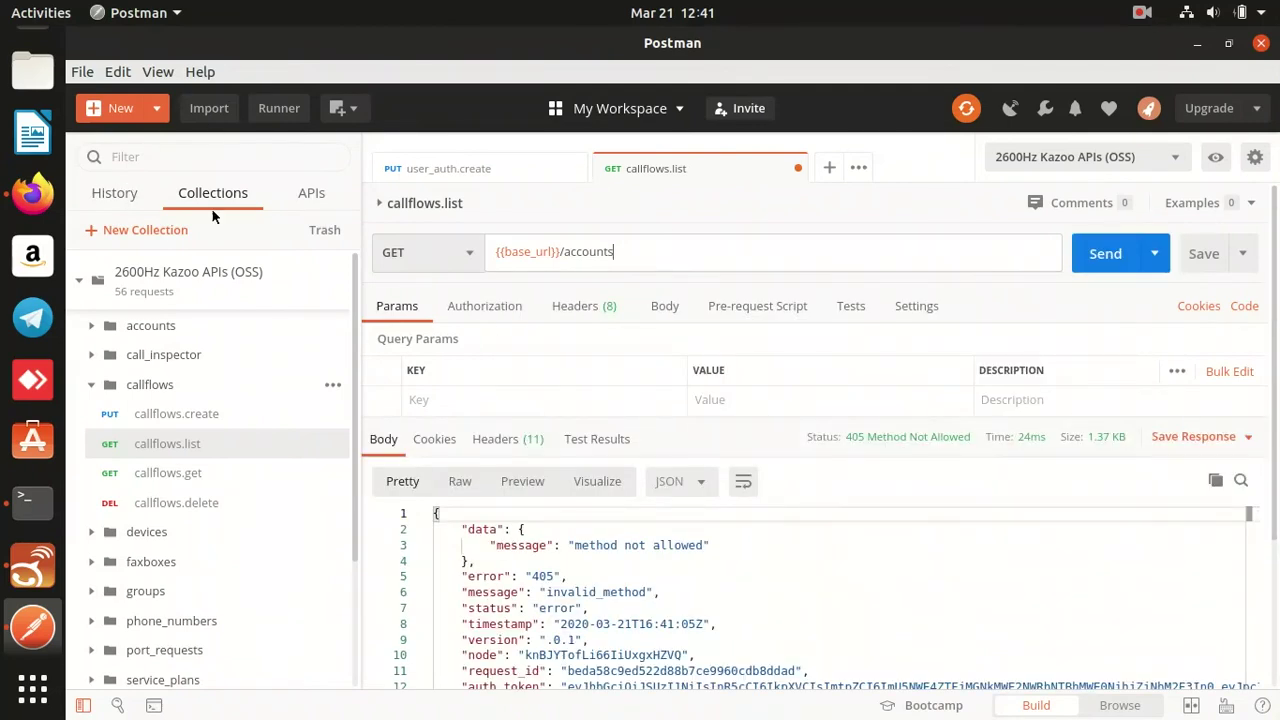
click(33, 193)
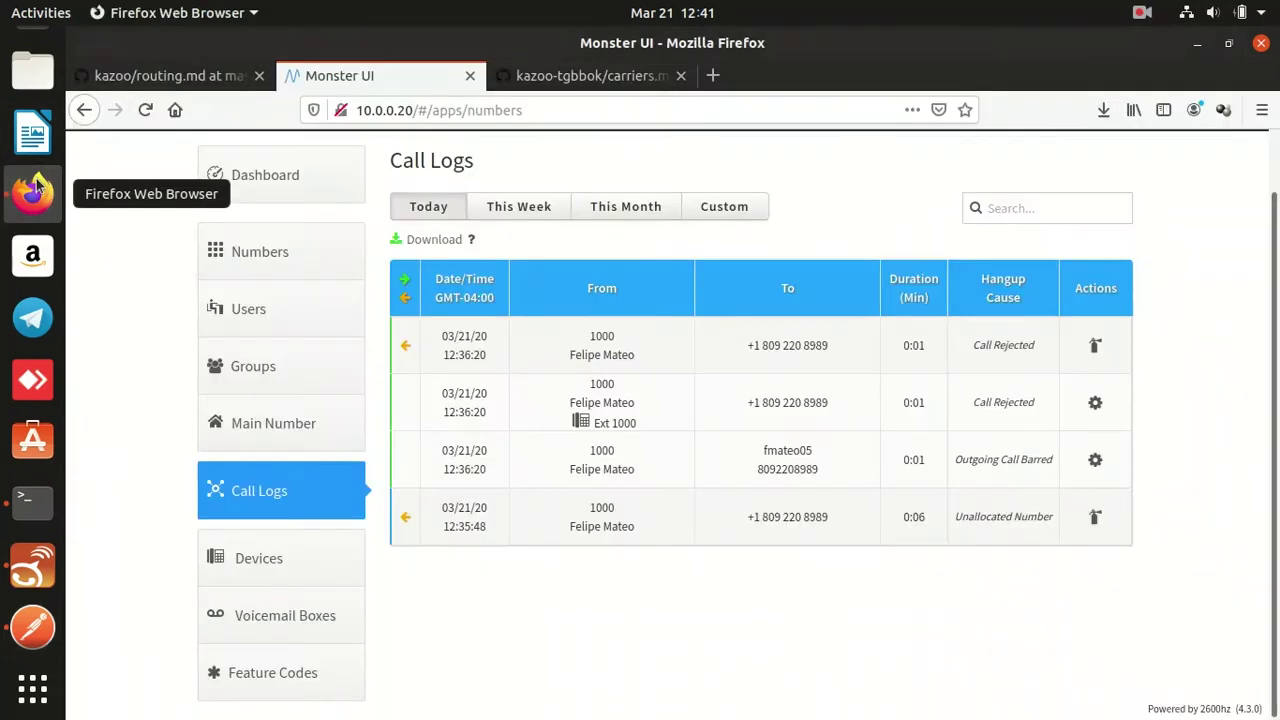
Stop masquerading in Monster UI to return to the kzadmin dashboard.
scroll(837, 140, up, 1)
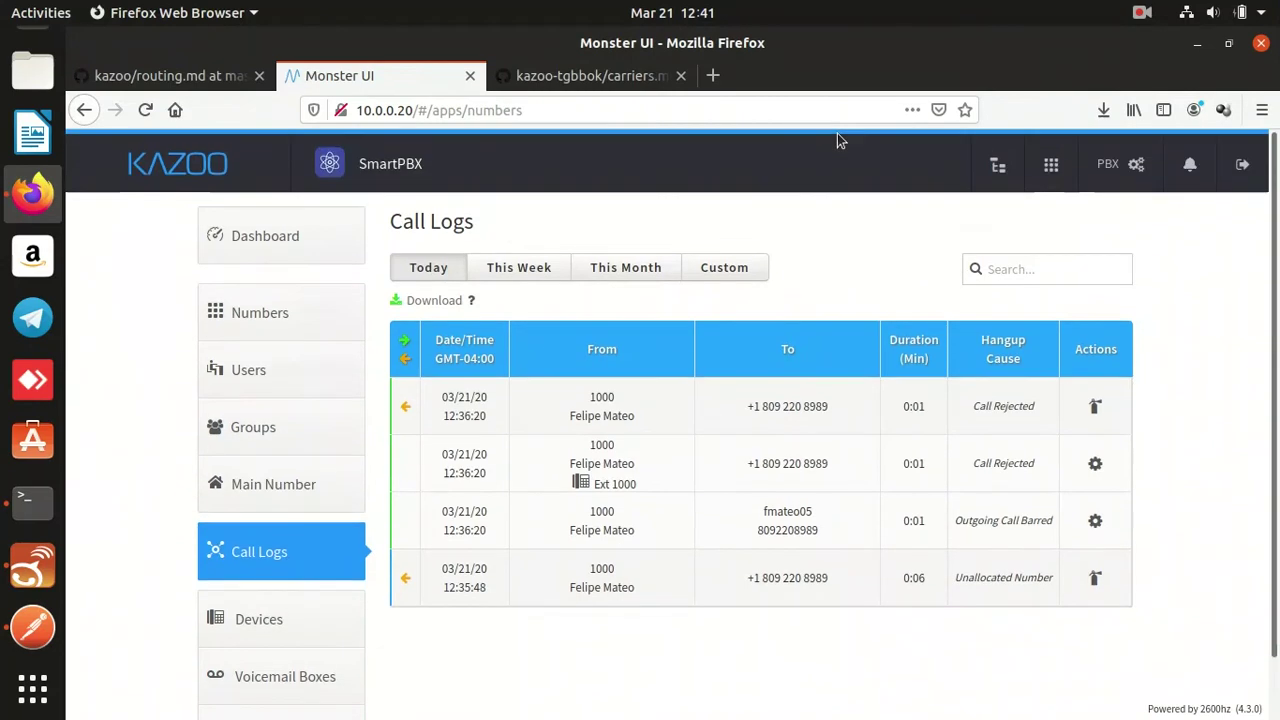
click(997, 165)
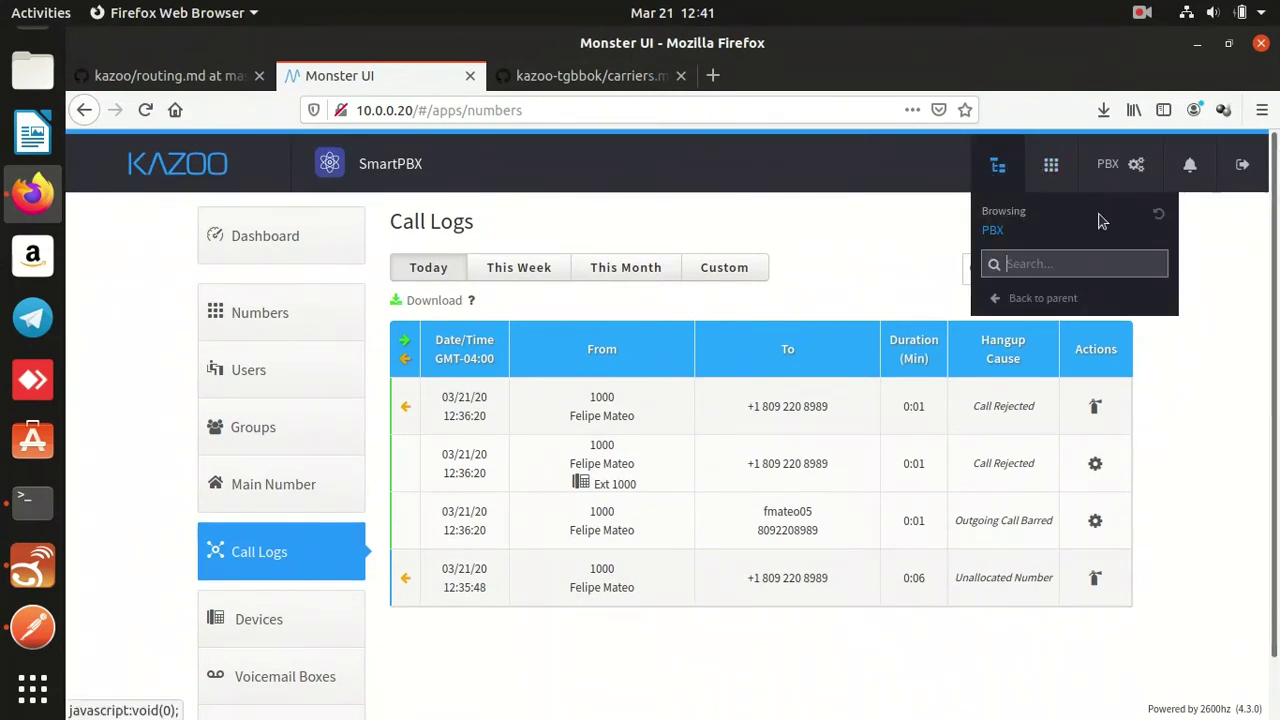
click(1160, 218)
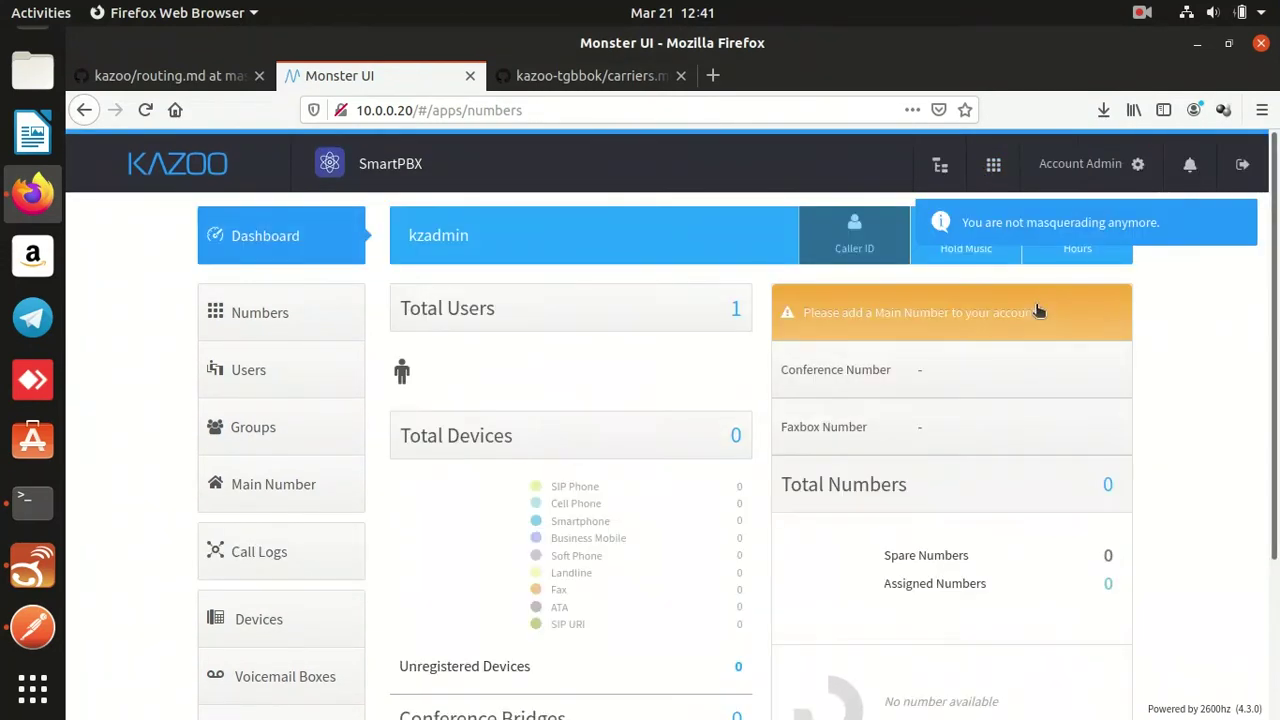
Copy the admin account's Account ID from the dashboard.
scroll(1038, 311, down, 1)
scroll(1030, 312, down, 3)
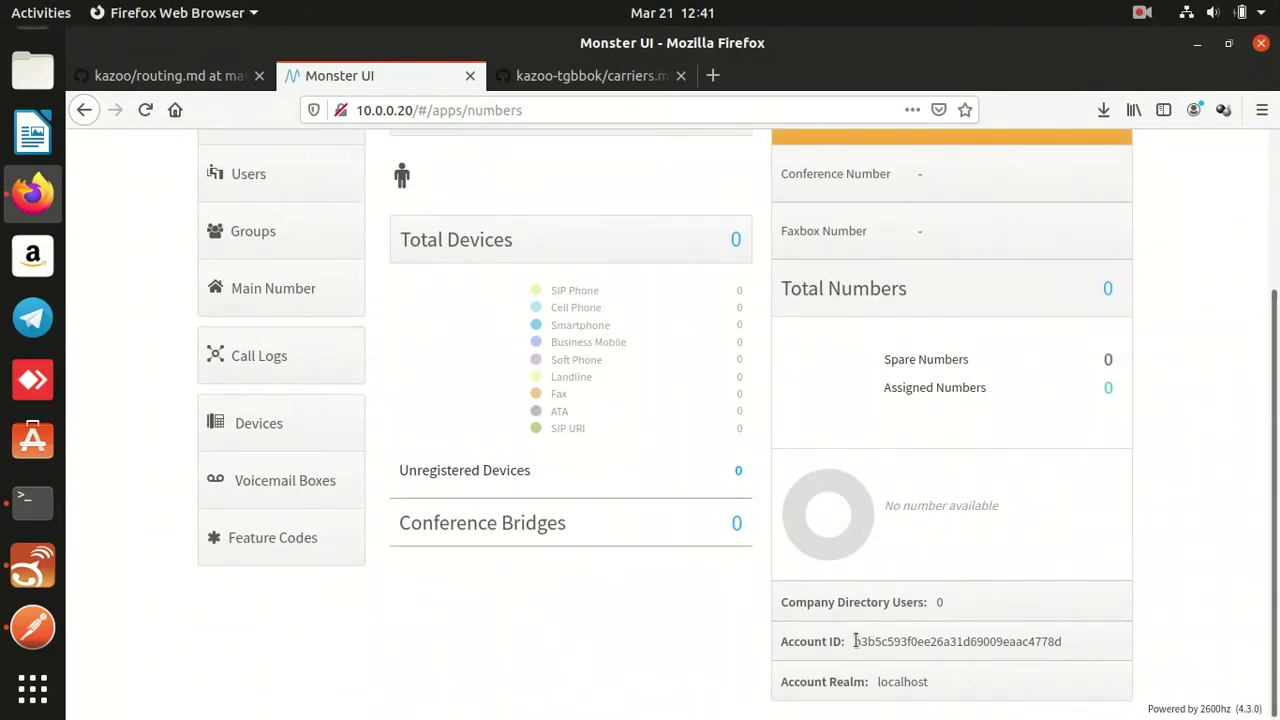
drag(856, 641, 938, 643)
double_click(938, 643)
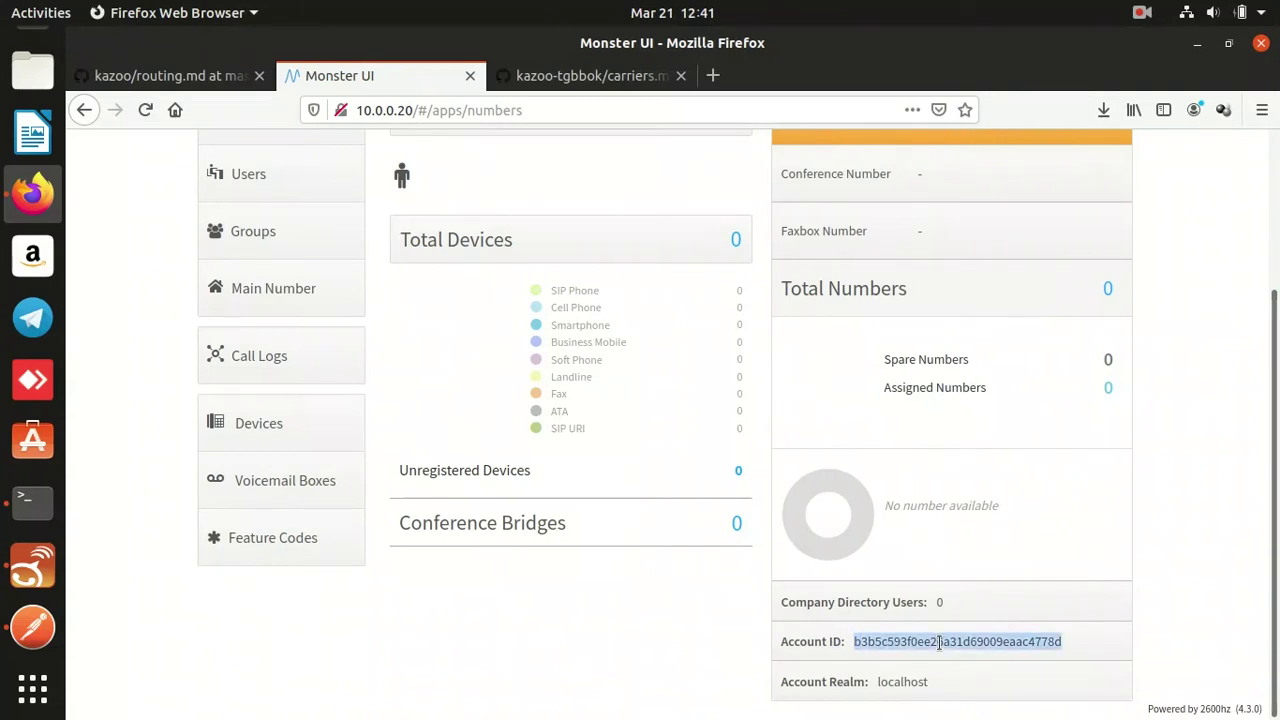
click(31, 625)
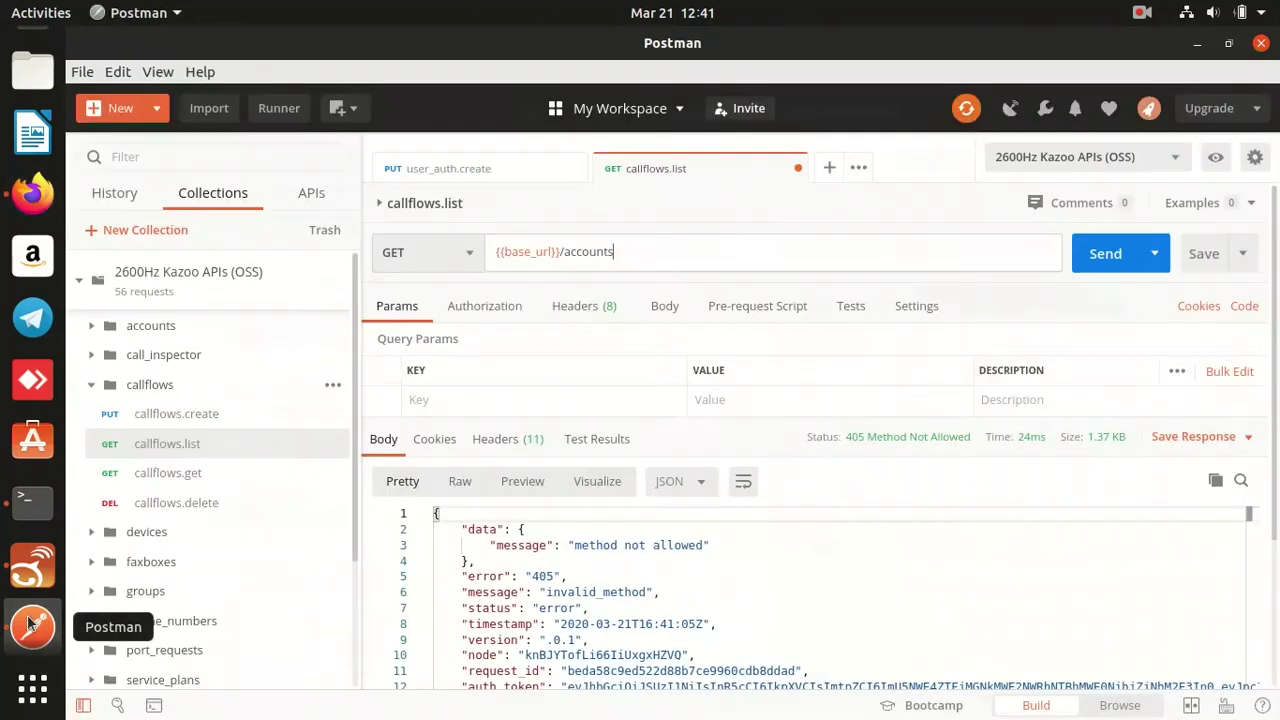
Extend the URL with the pasted Account ID and tasks?category=rates&action=import.
text(/)
text(b3b5c593f0ee26a31d69009eaac4778d)
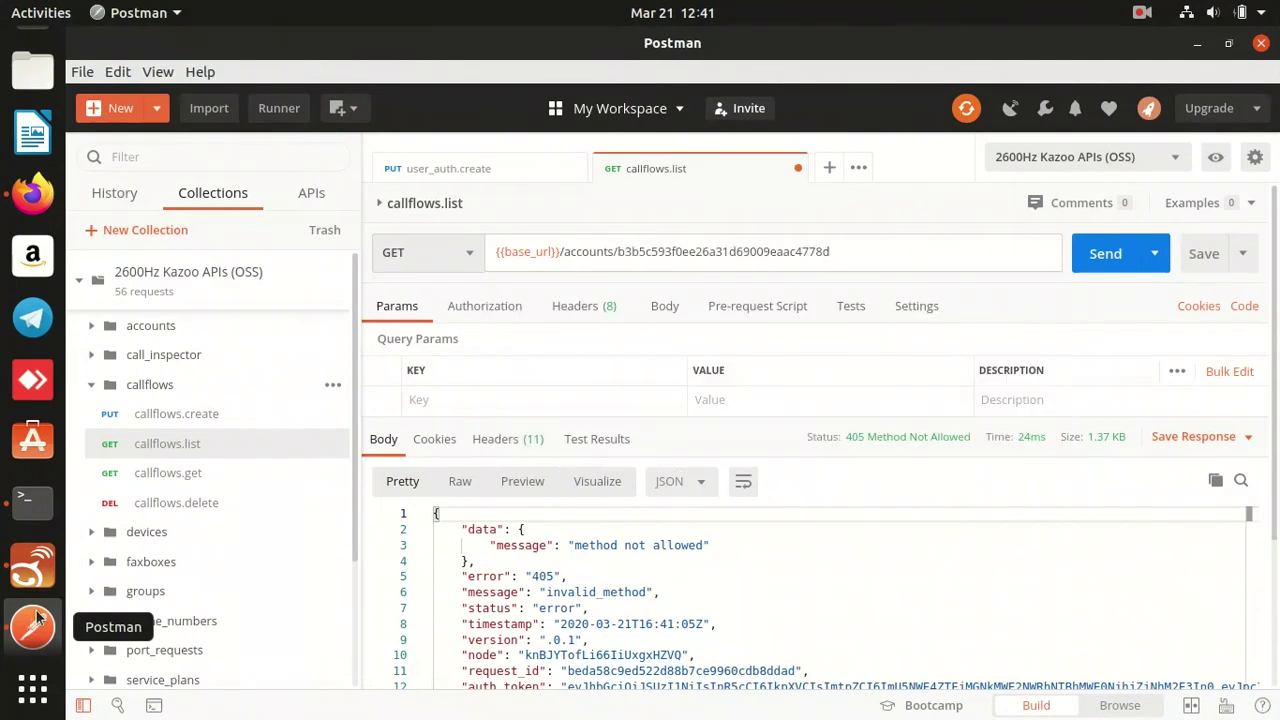
text(/)
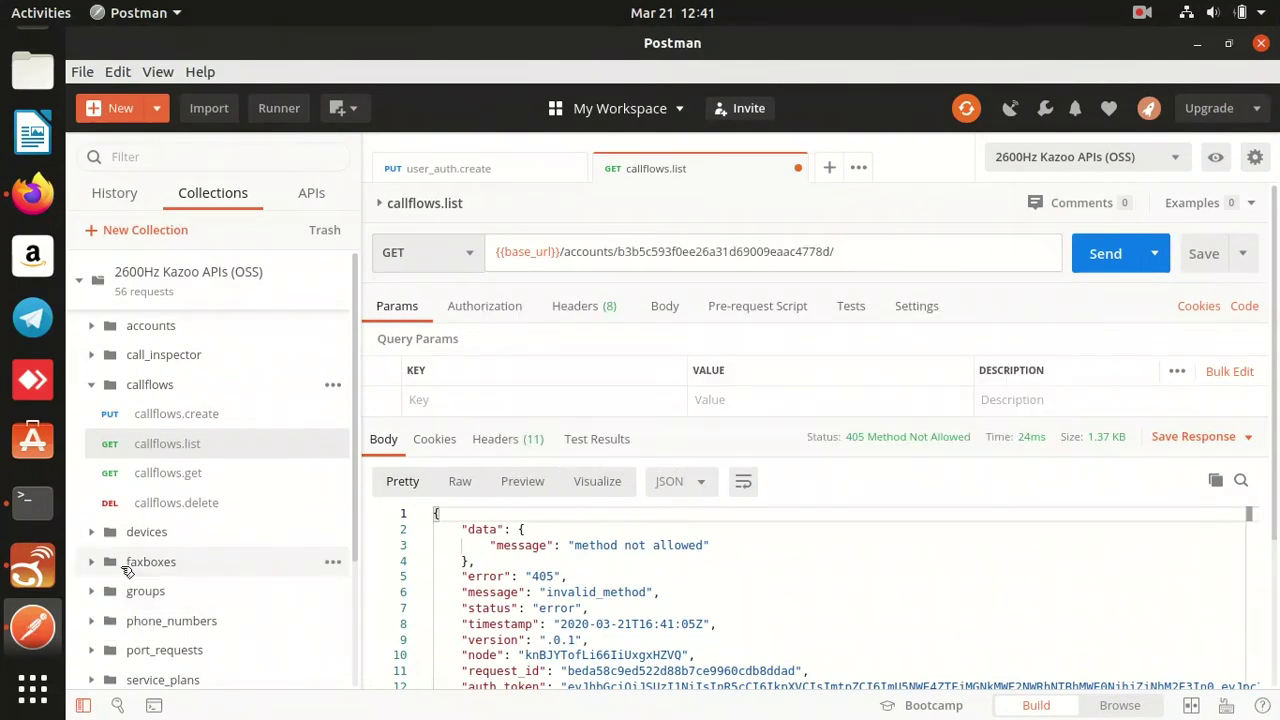
text(tasks?)
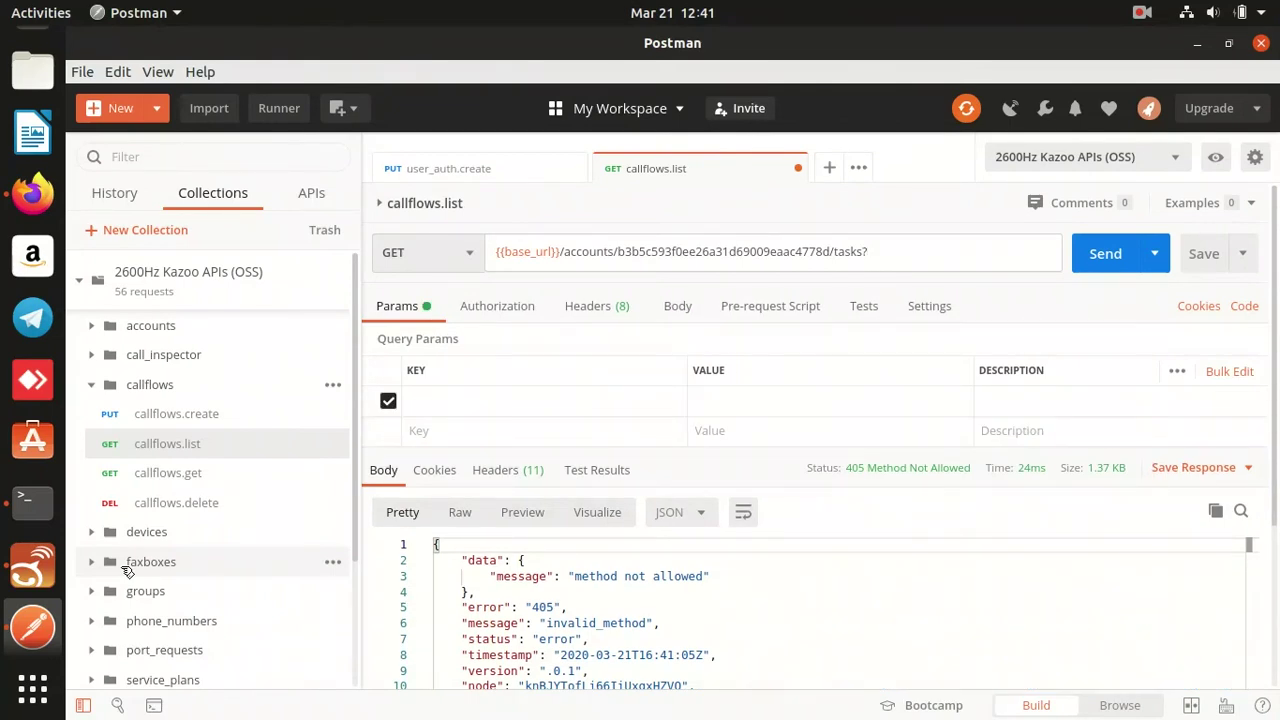
text(category=rates,)
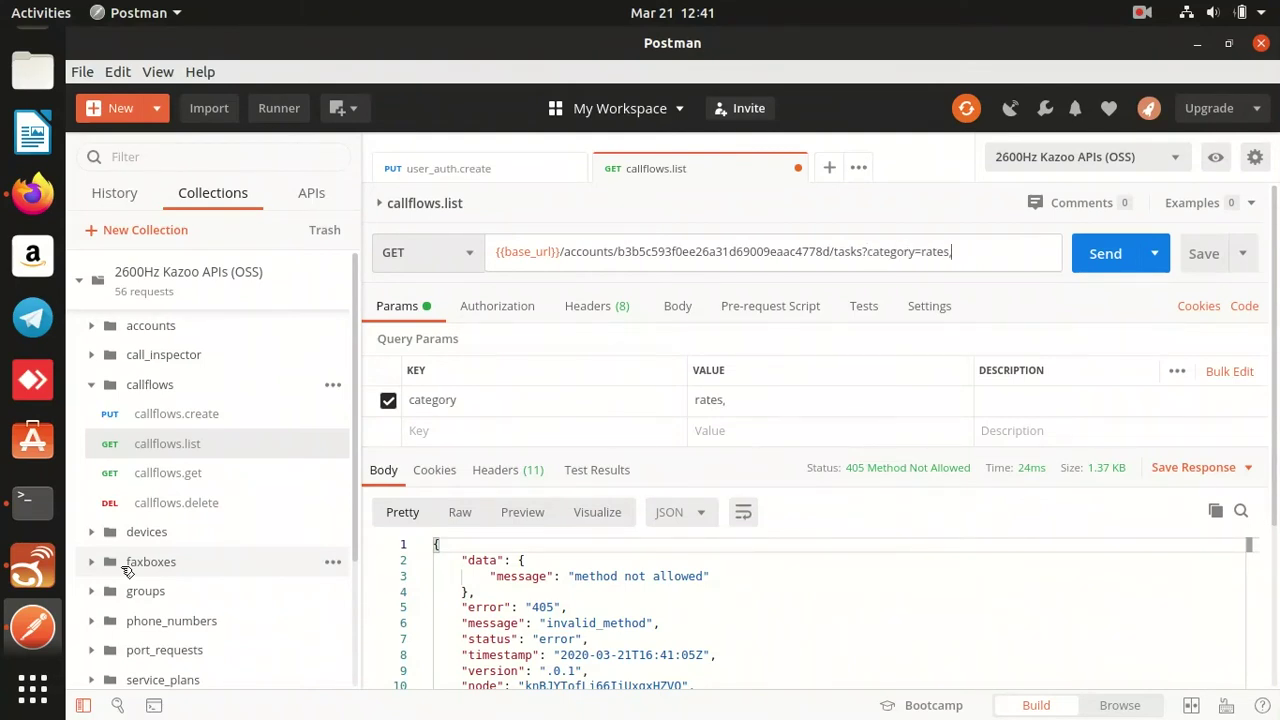
key(BackSpace)
text(&)
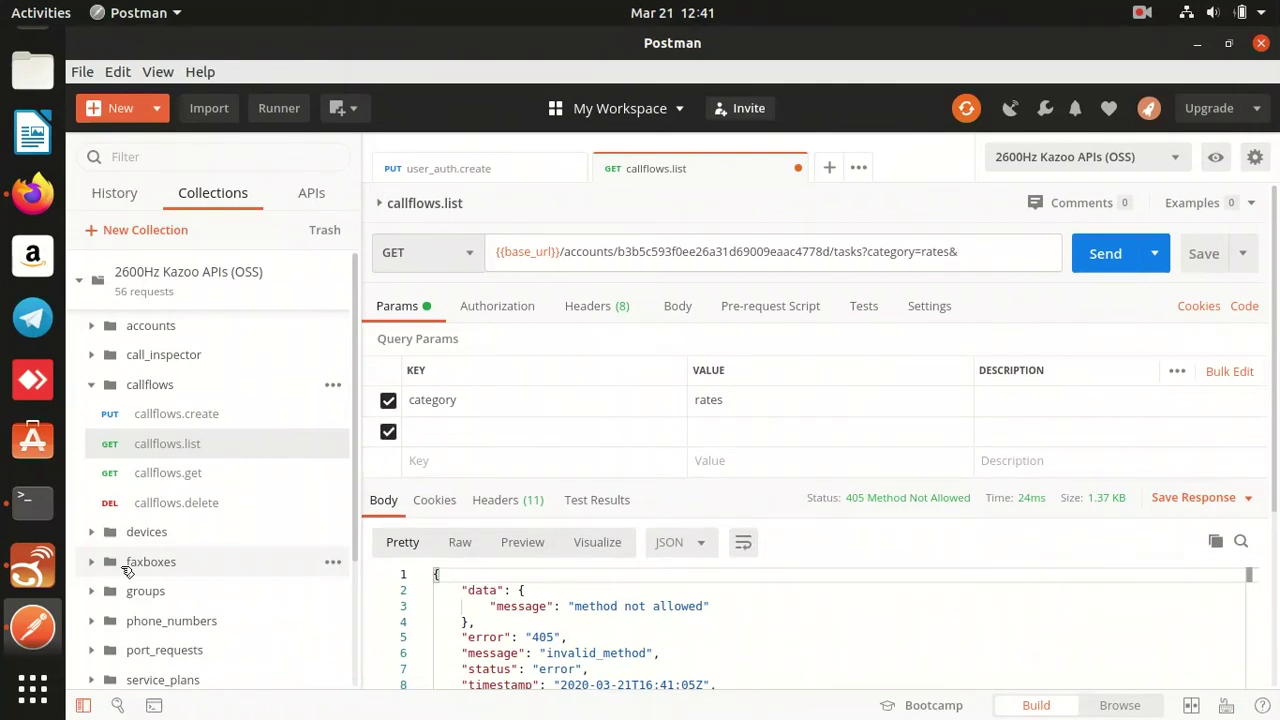
text(action=import)
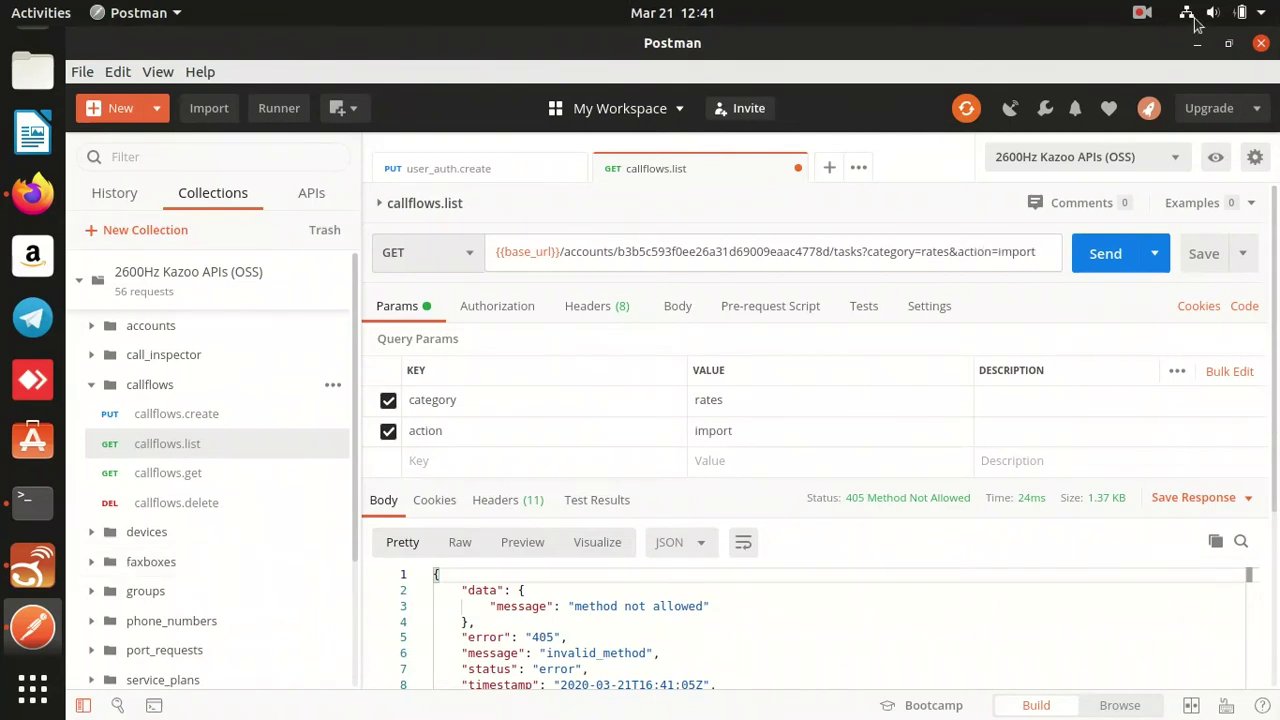
Send the tasks request and read its 405 Method Not Allowed response.
click(1146, 14)
click(989, 178)
click(461, 268)
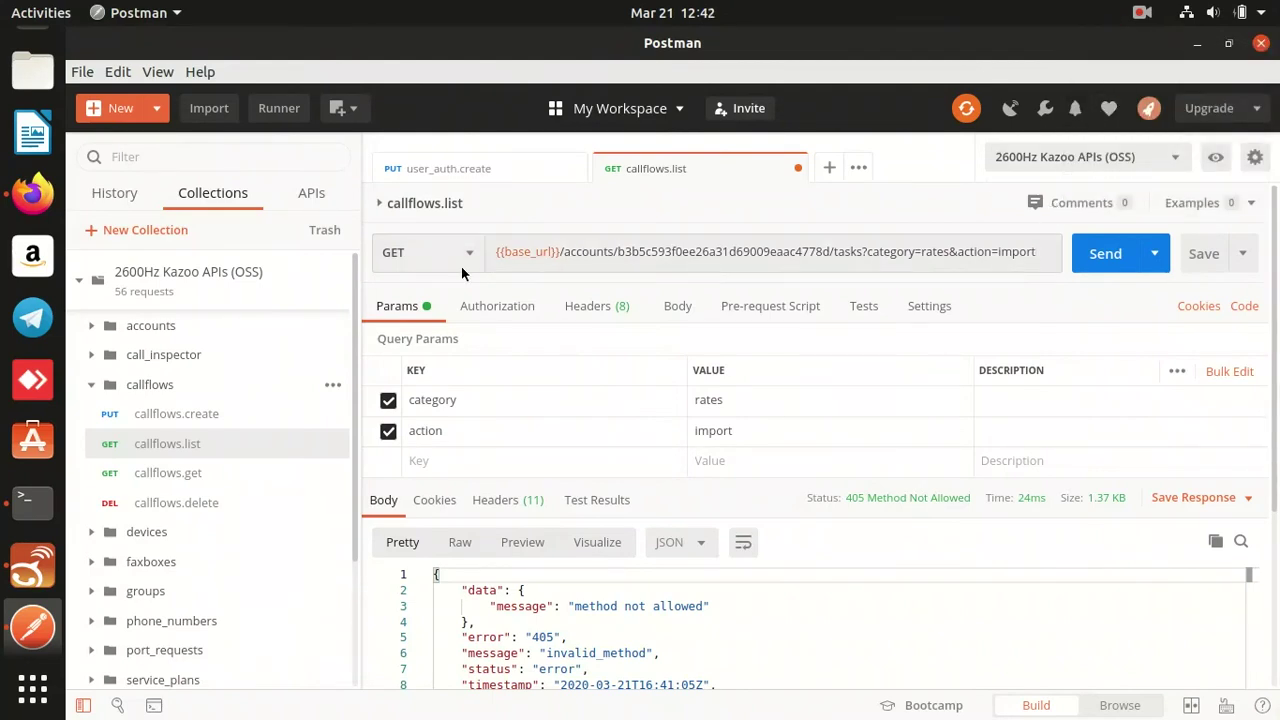
click(449, 253)
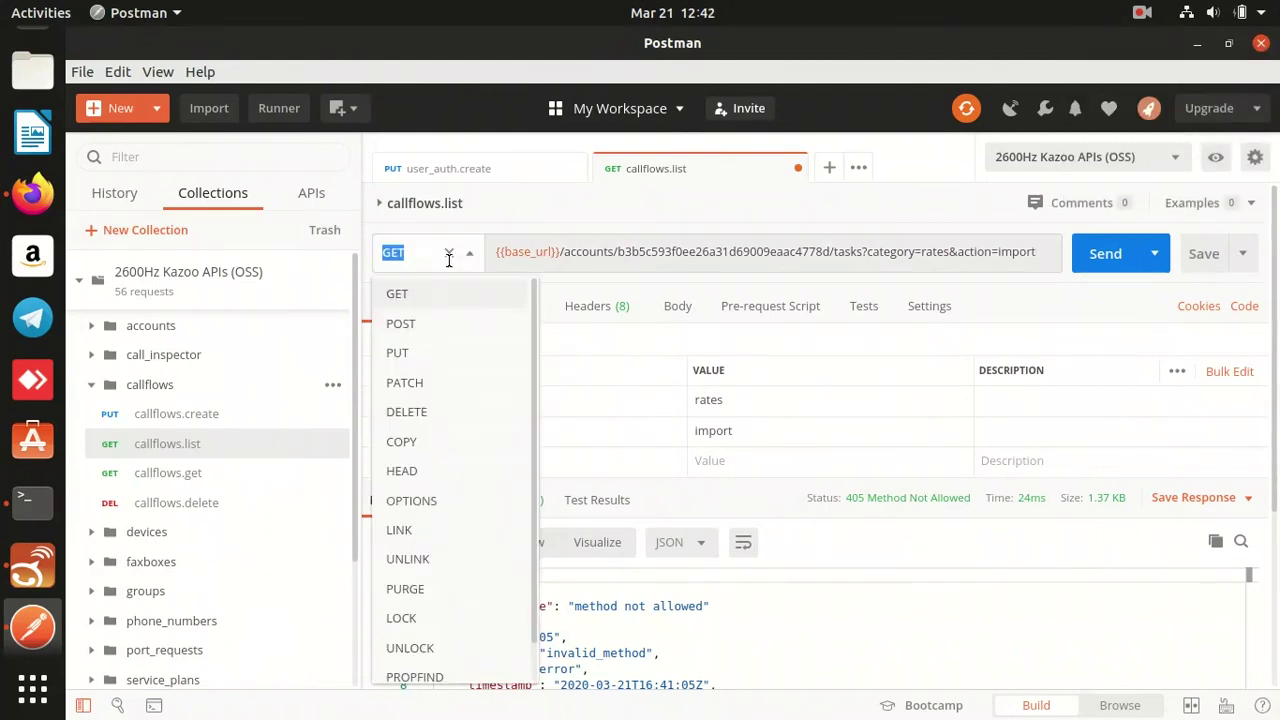
PUT rep_dom_test.csv as a binary body, creating a pending rates import task with total_count 4.
click(436, 357)
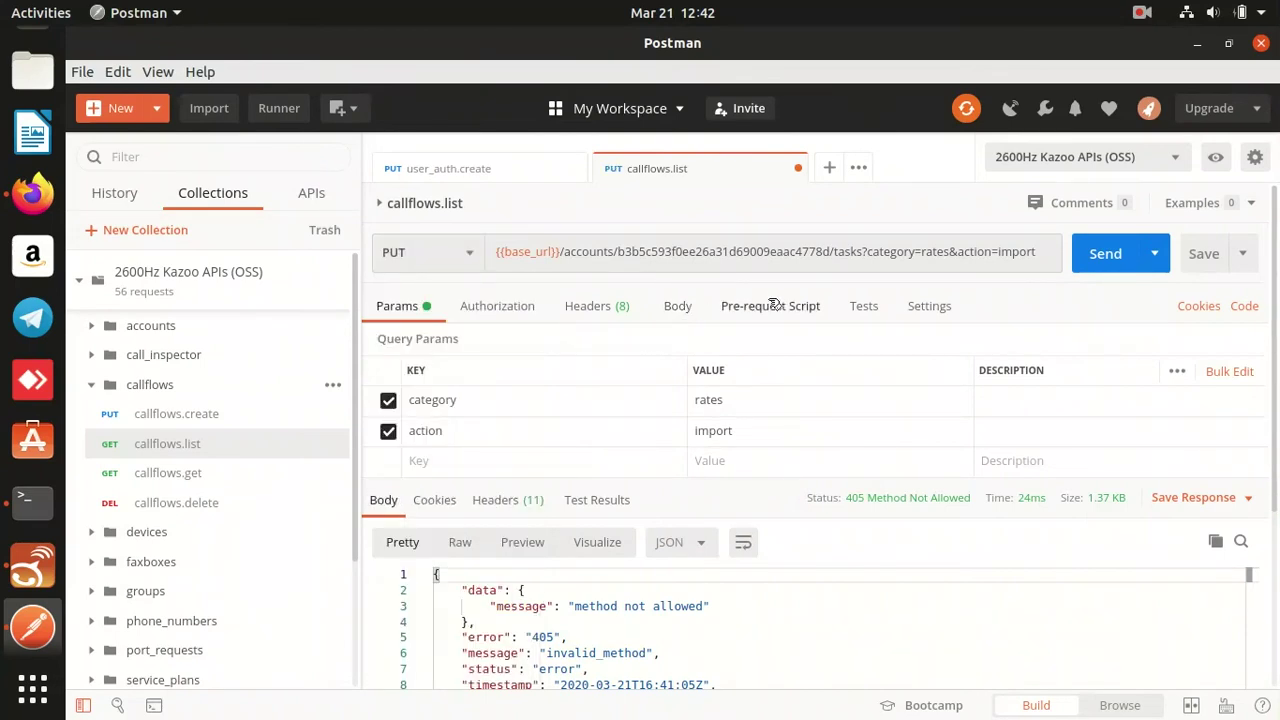
click(686, 314)
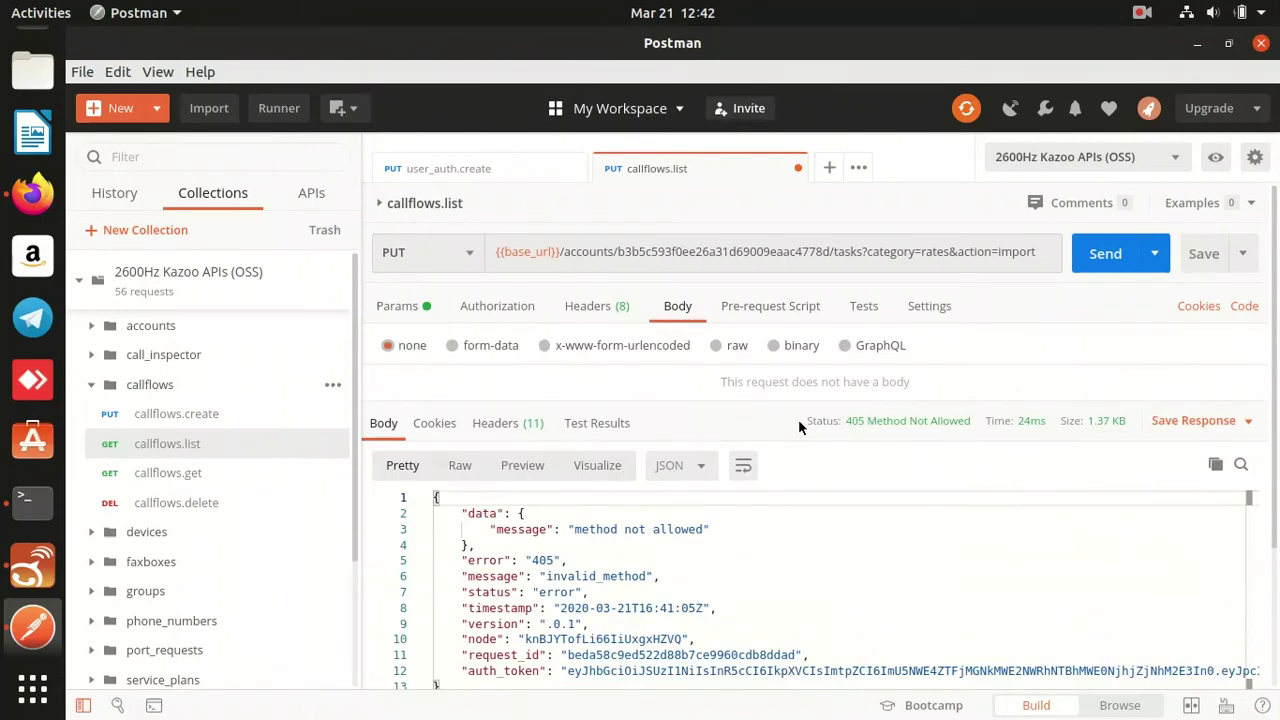
click(779, 348)
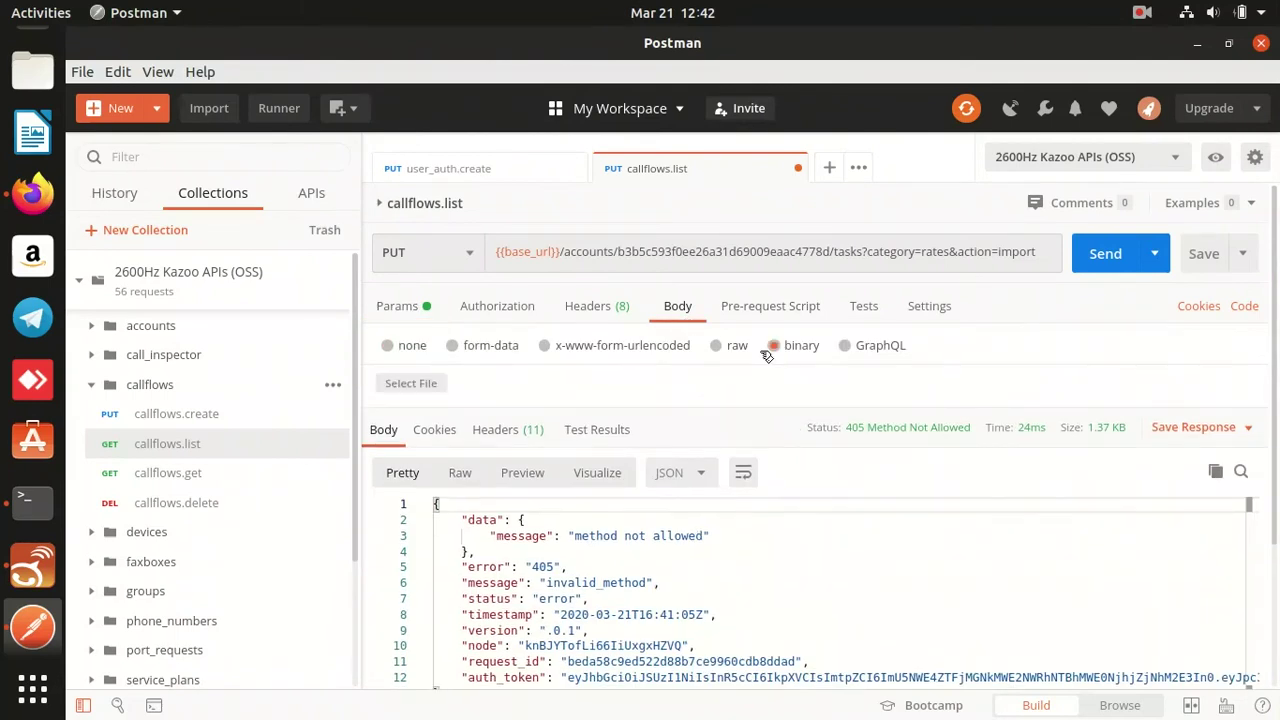
click(428, 389)
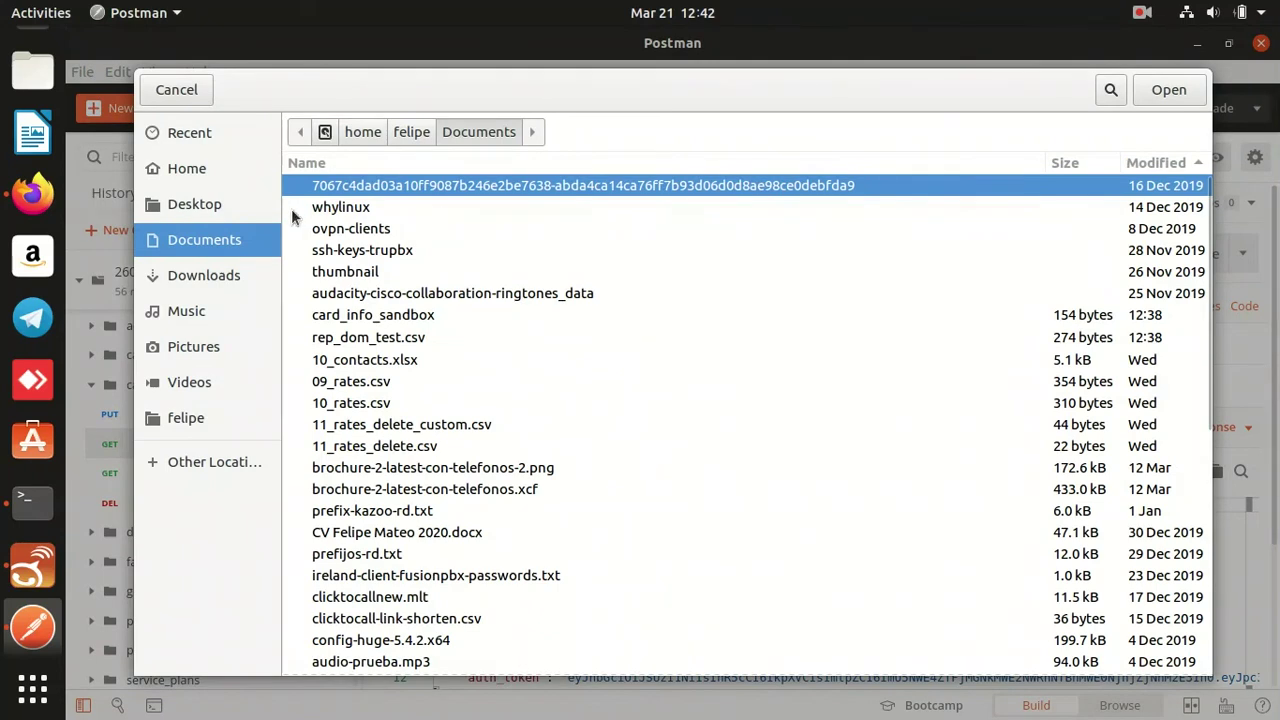
double_click(362, 338)
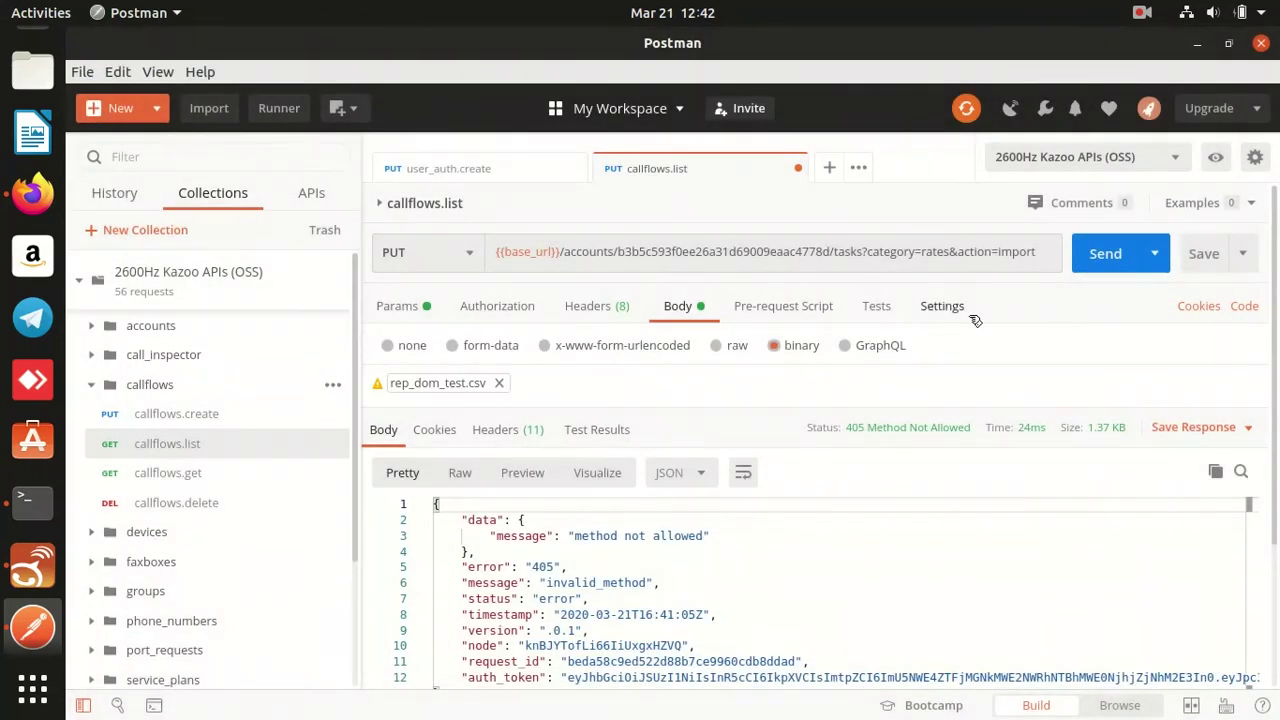
click(1091, 255)
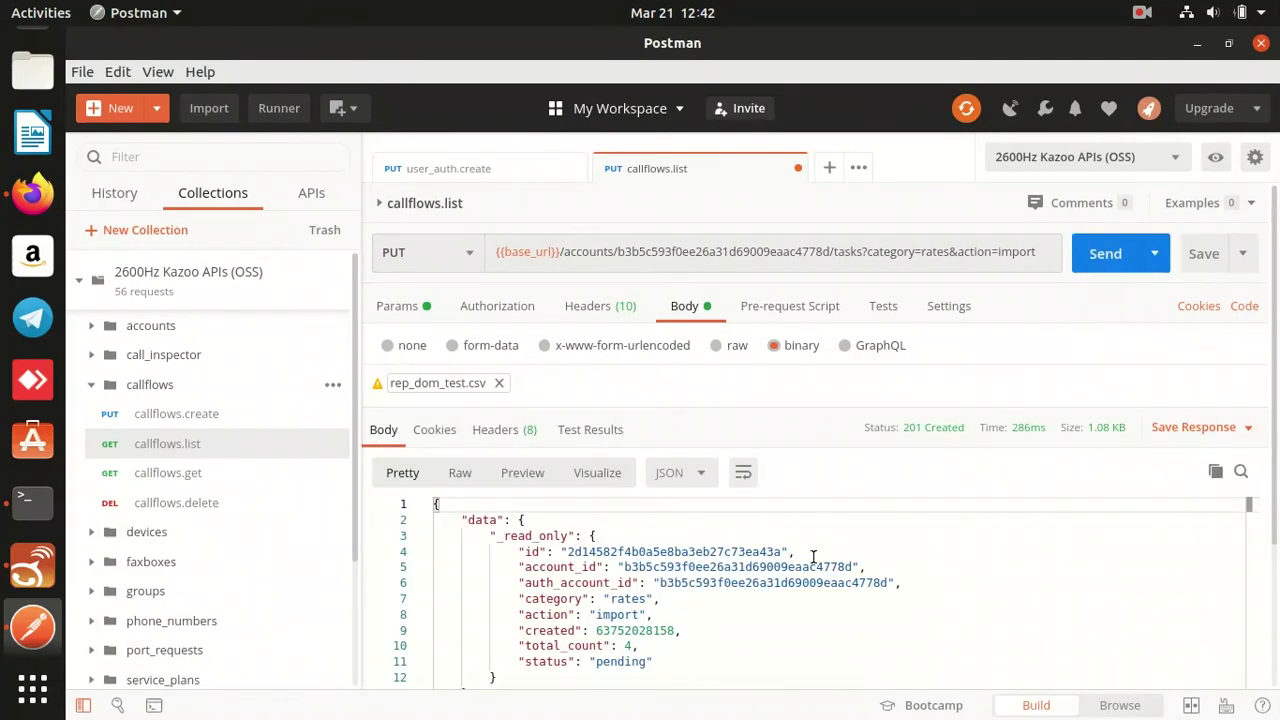
double_click(731, 556)
key(ctrl+c)
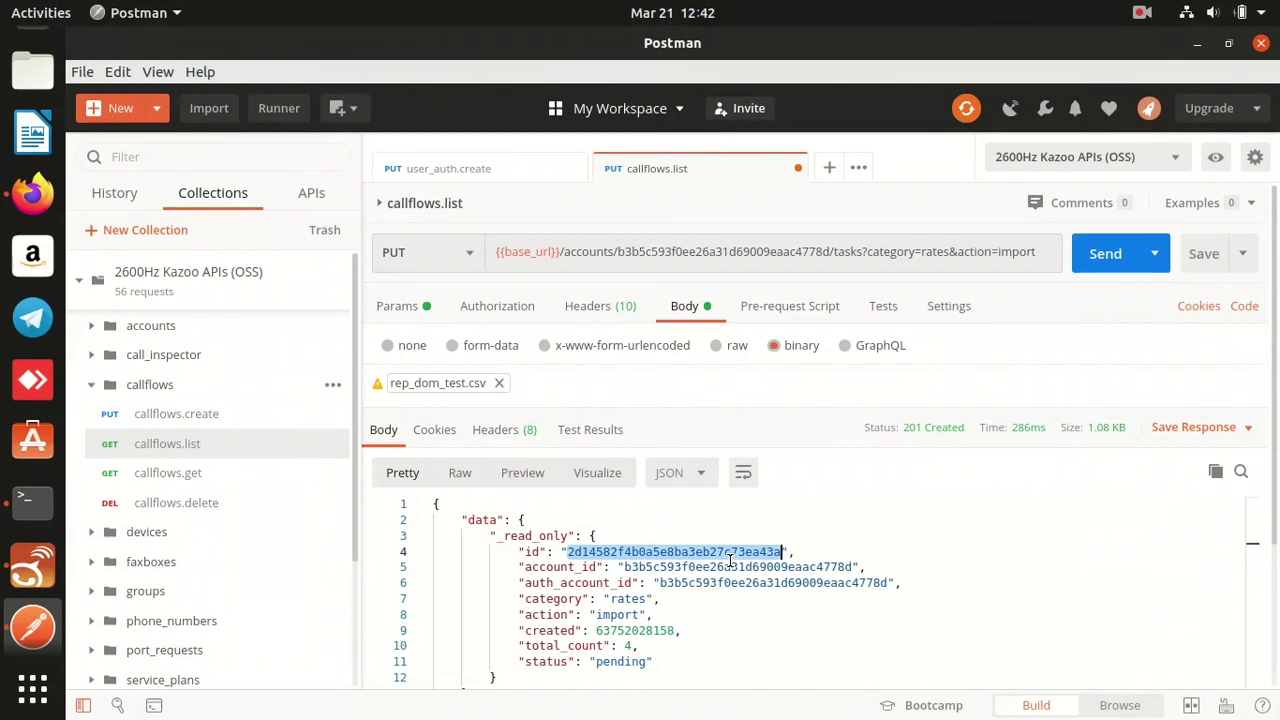
Send a PATCH to tasks/<task id> to start the import task, getting 200 OK.
click(888, 258)
key(BackSpace)
key(BackSpace)
key(BackSpace)
key(BackSpace)
key(BackSpace)
key(BackSpace)
key(BackSpace)
key(BackSpace)
key(BackSpace)
key(BackSpace)
key(BackSpace)
key(BackSpace)
key(BackSpace)
key(BackSpace)
key(BackSpace)
key(BackSpace)
key(BackSpace)
key(BackSpace)
key(BackSpace)
key(BackSpace)
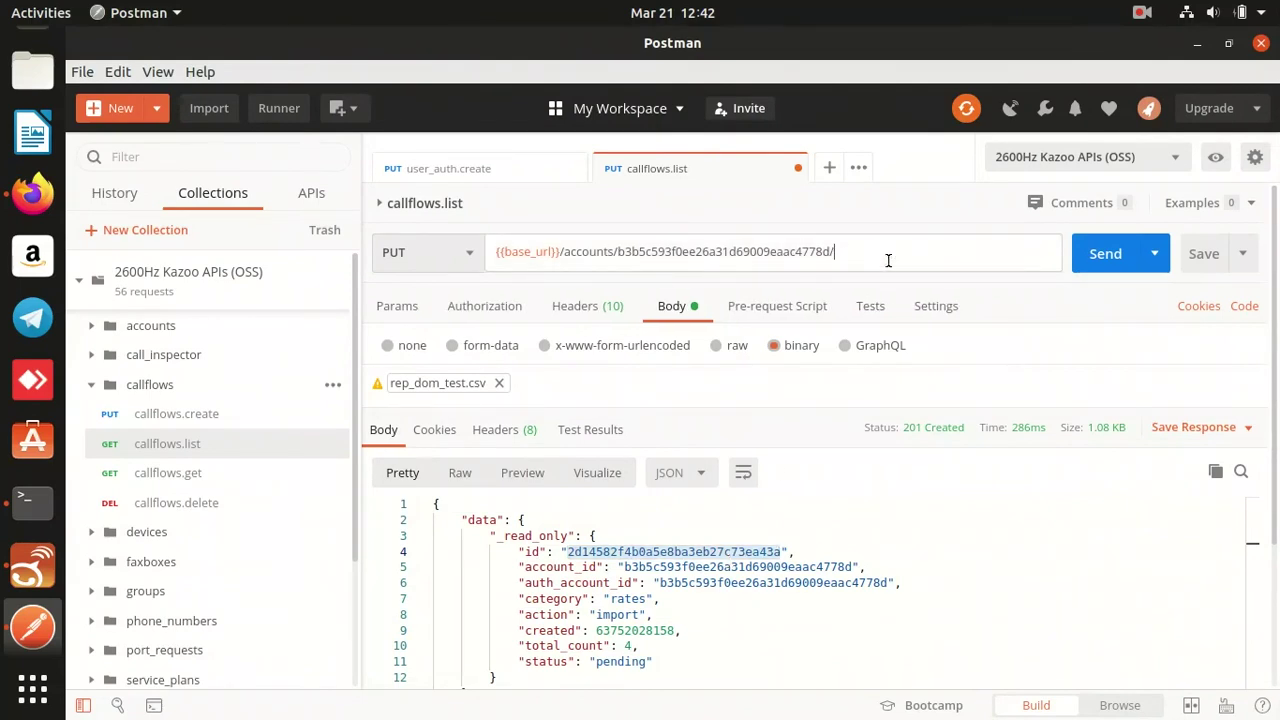
text(tasks/)
key(ctrl+v)
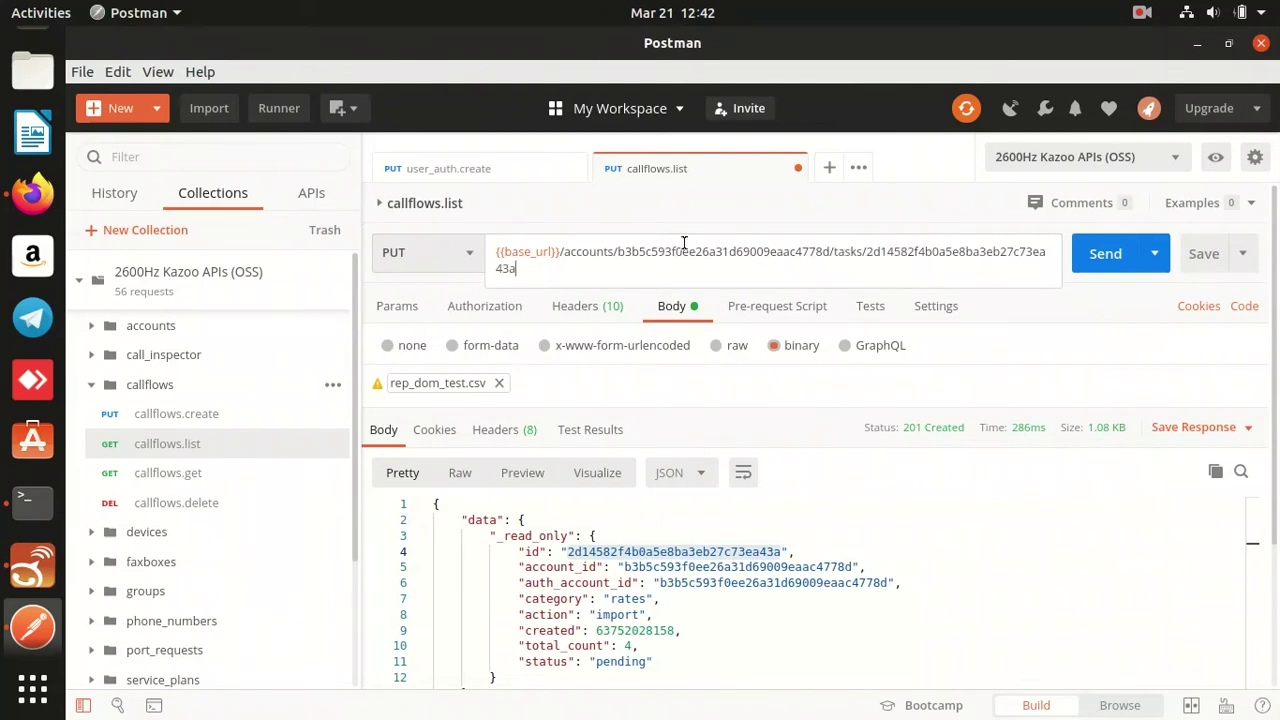
click(465, 270)
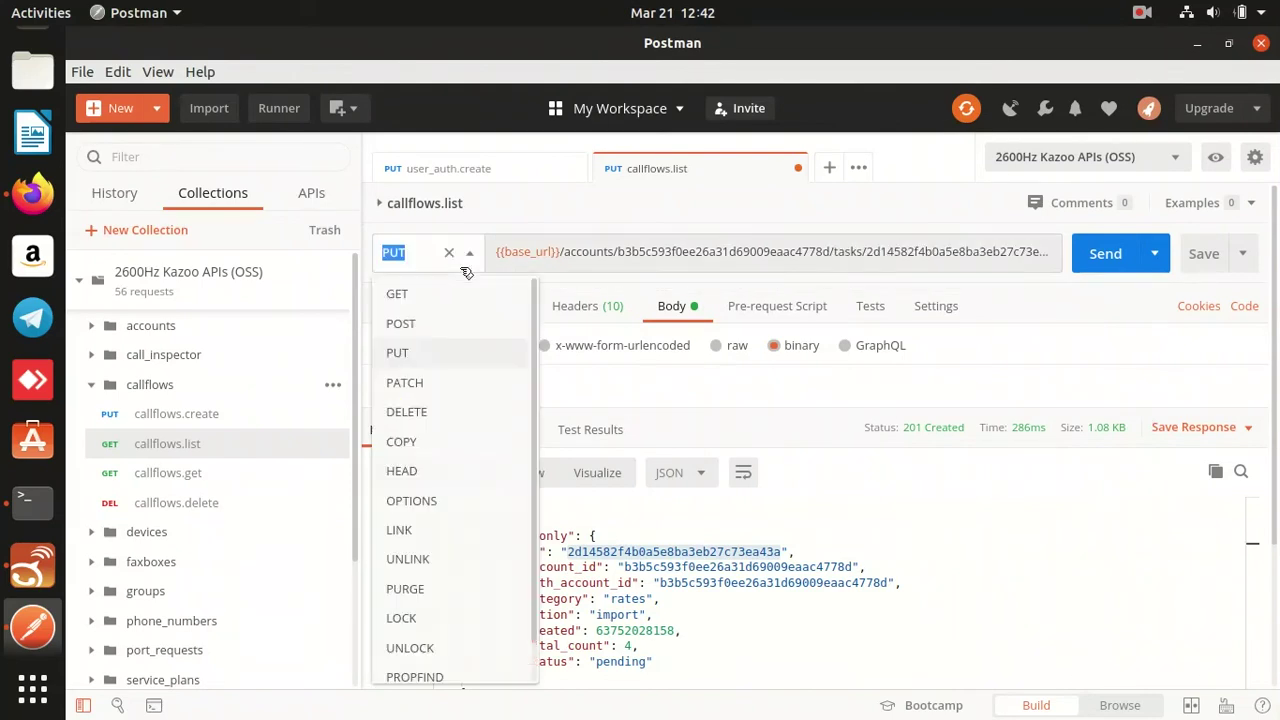
click(412, 384)
click(1112, 245)
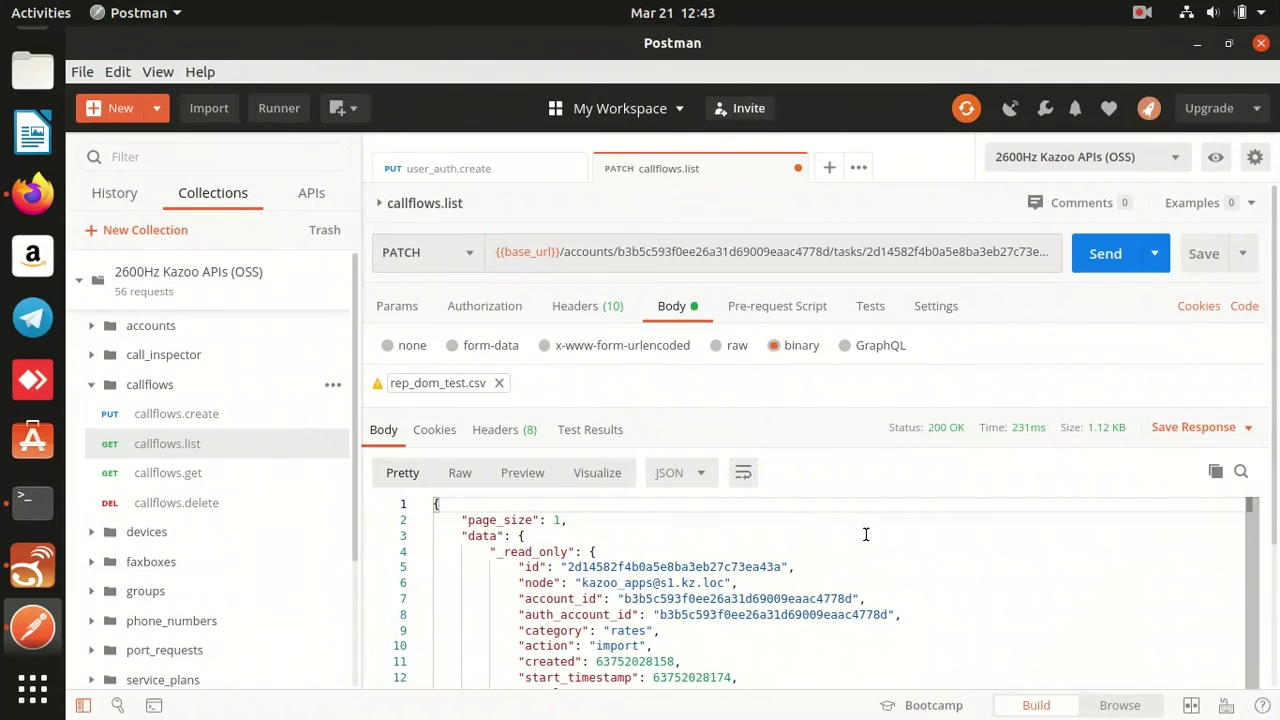
click(470, 260)
click(400, 294)
Confirm the task's success status, then GET the account's /rates list showing four imported rates.
click(1112, 260)
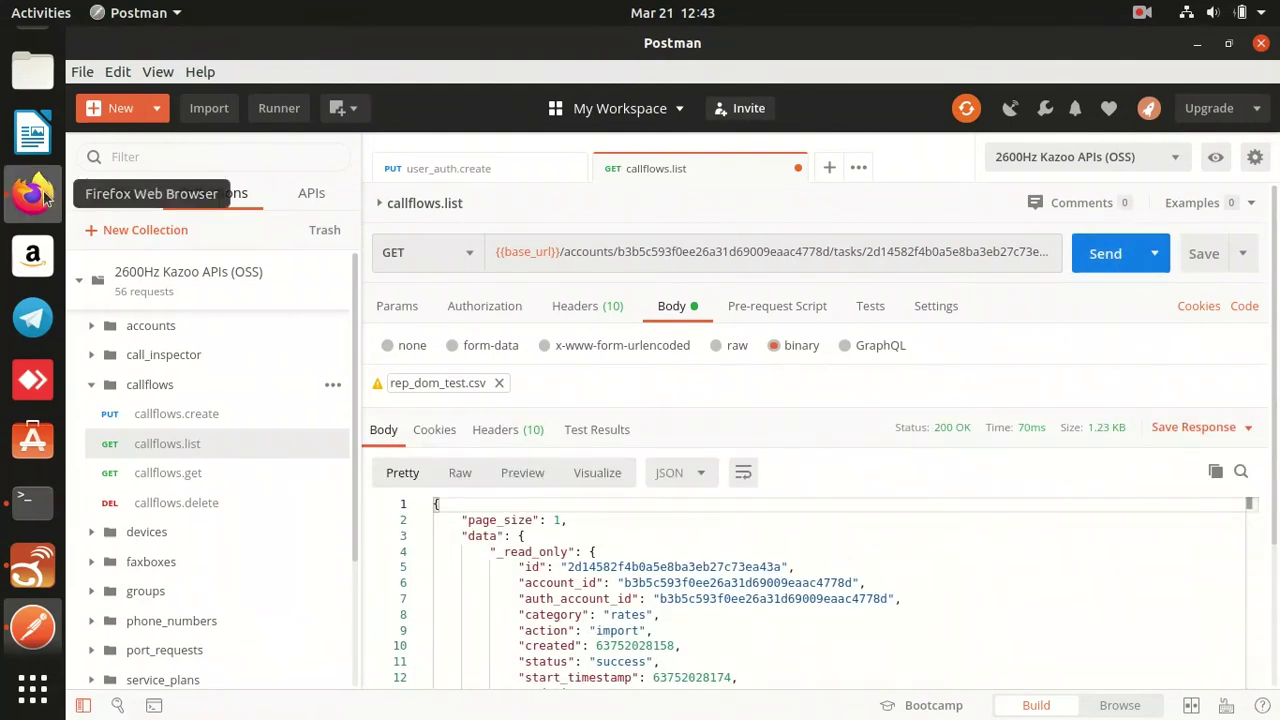
click(930, 255)
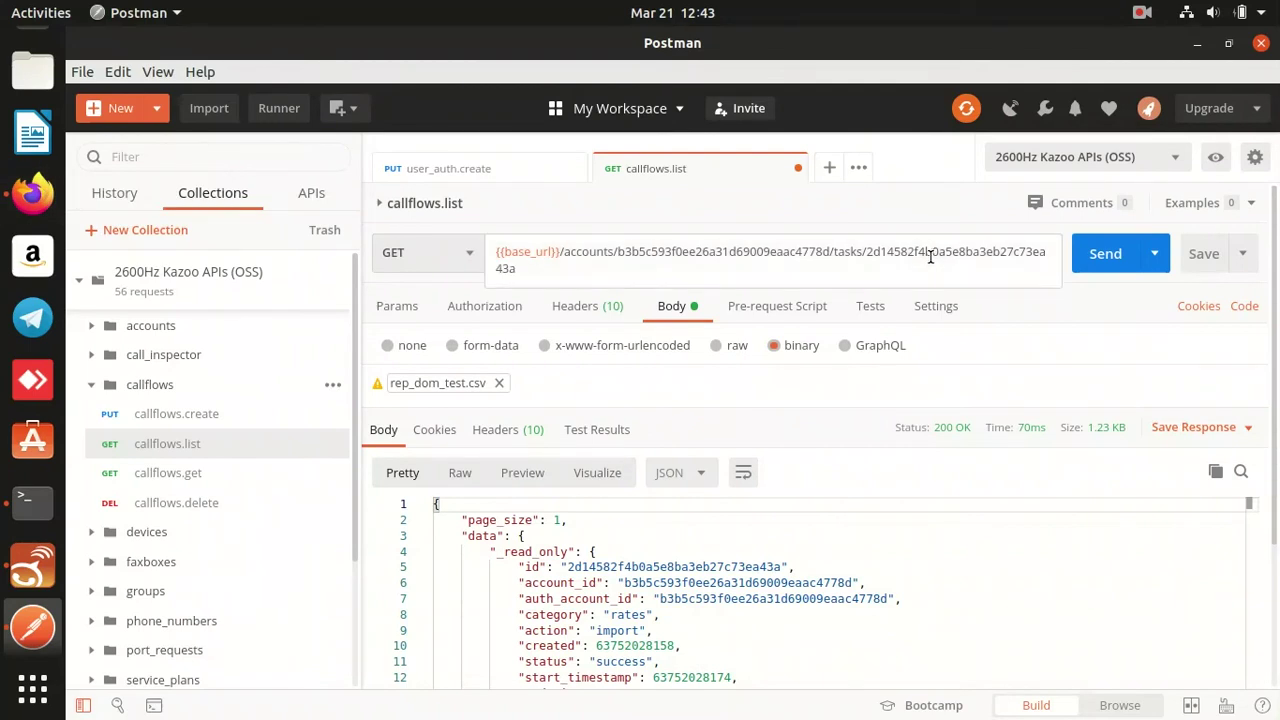
key(ctrl+BackSpace)
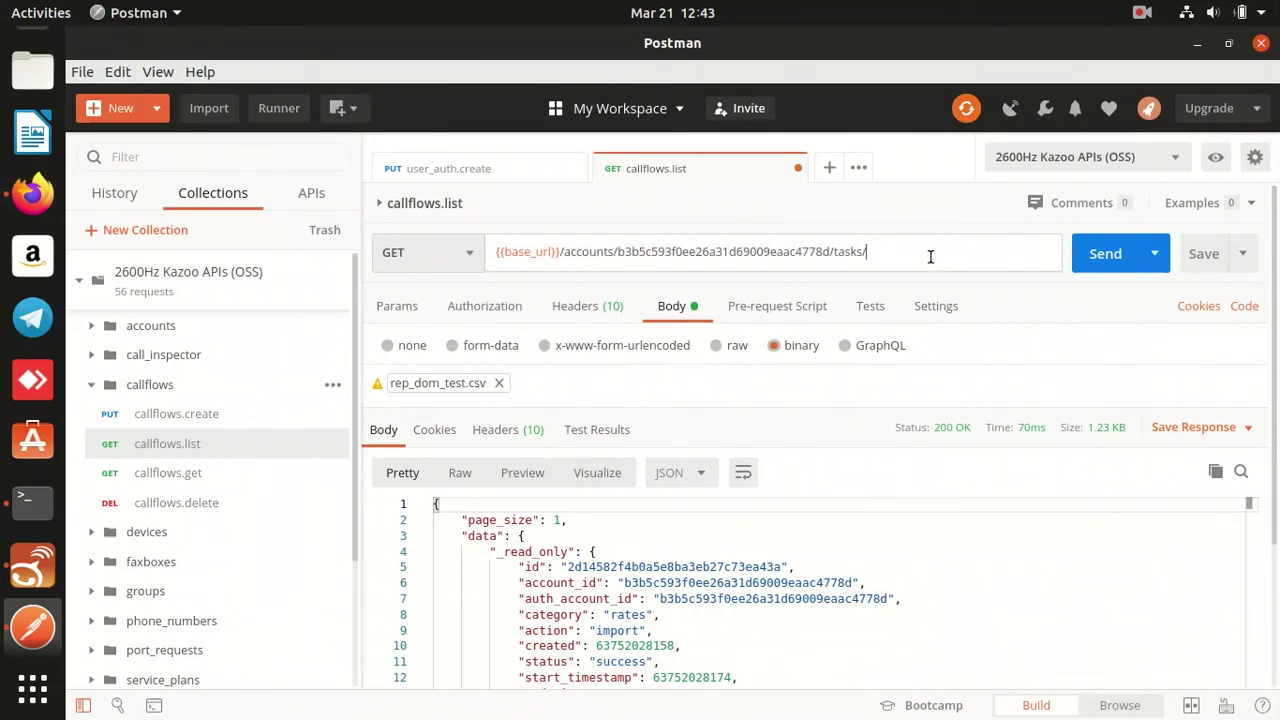
key(ctrl+BackSpace)
text(rate)
click(1090, 251)
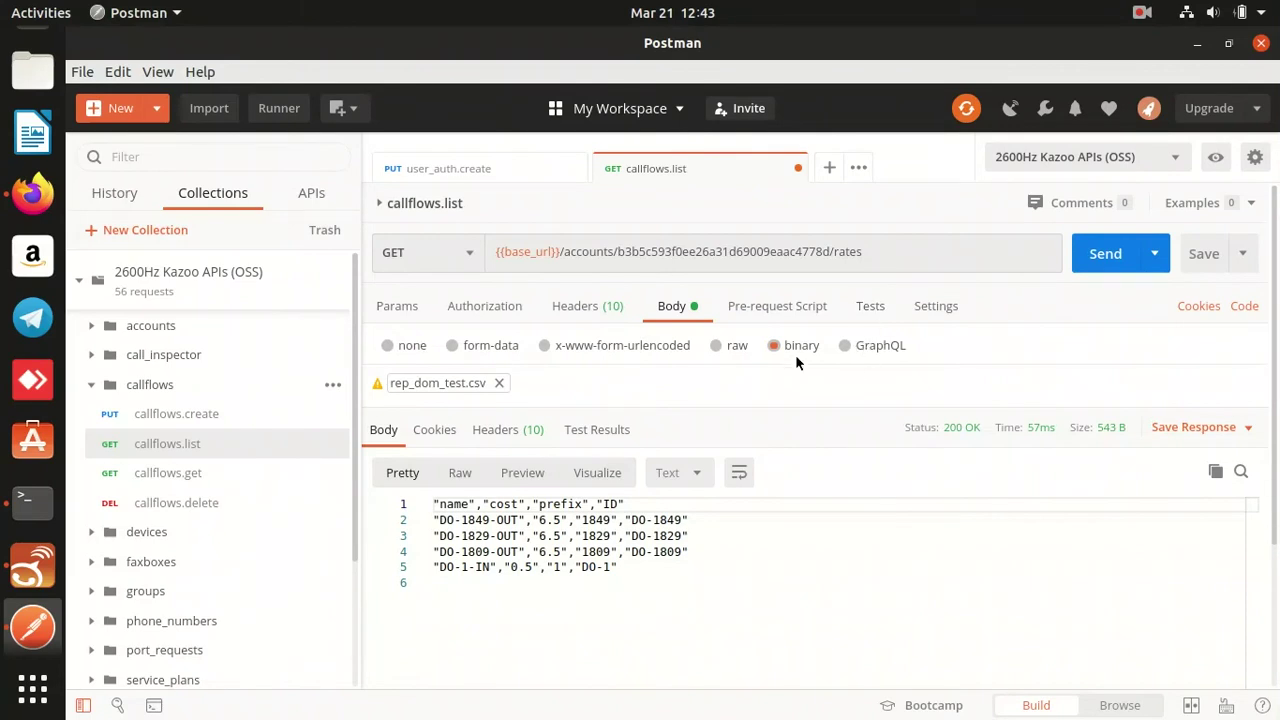
click(30, 205)
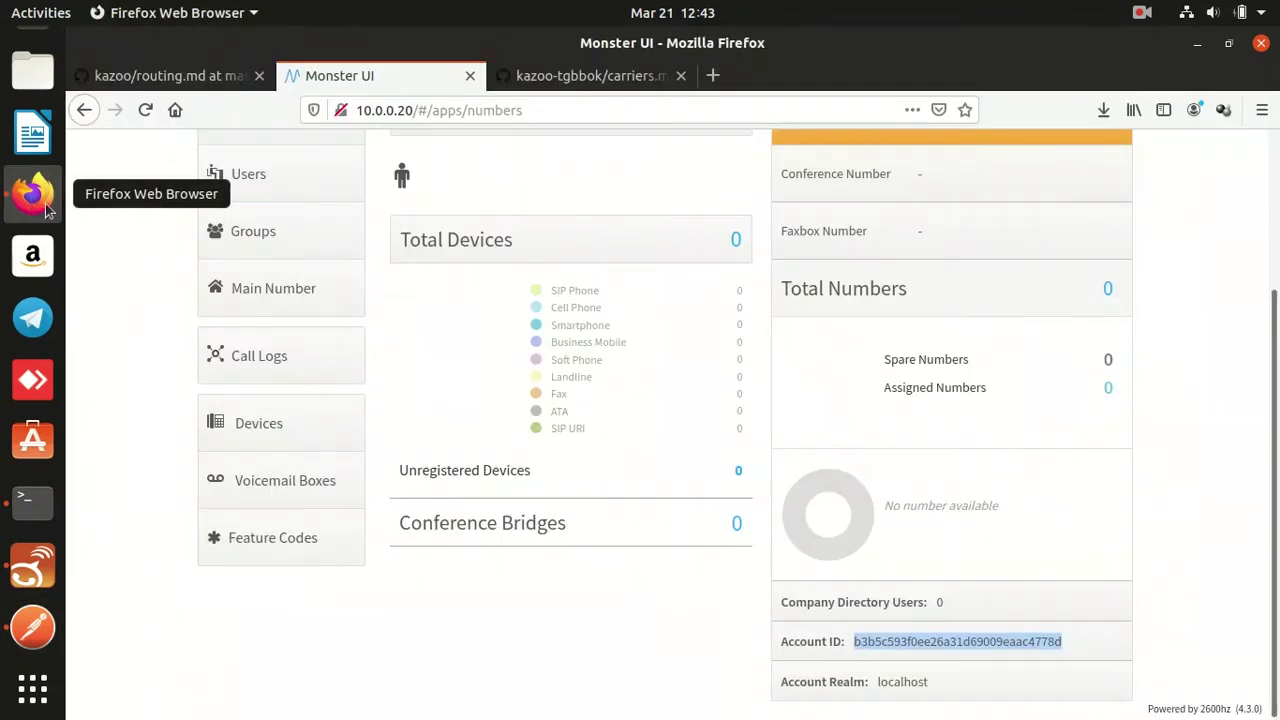
Masquerade as the PBX account, whose dashboard shows 1 user, 1 SIP phone and 1 number.
scroll(683, 300, up, 3)
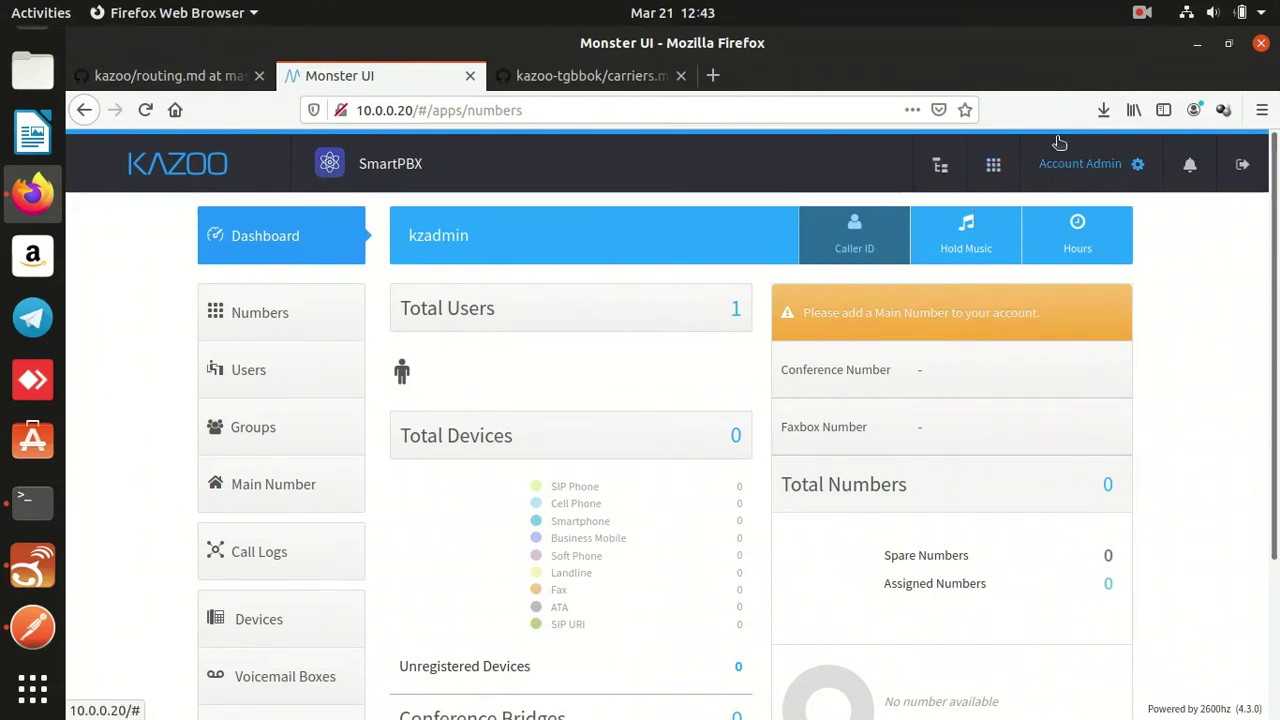
middle_click(945, 164)
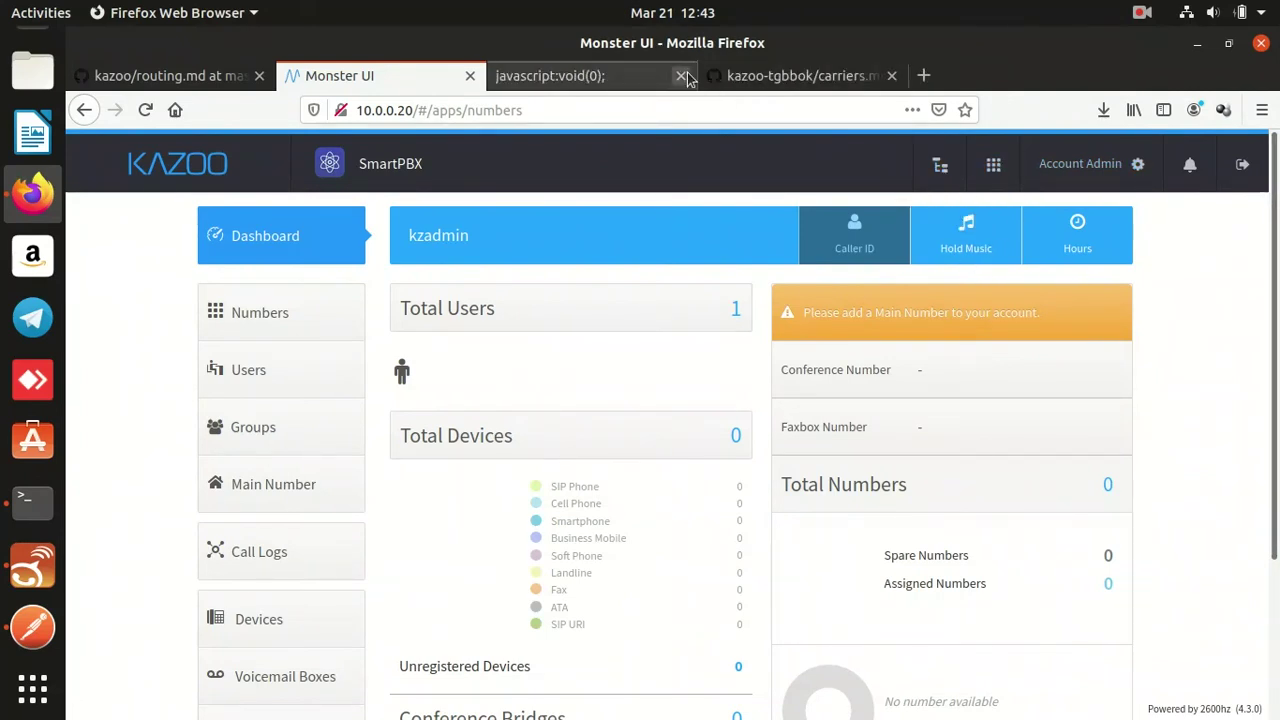
click(683, 75)
middle_click(940, 176)
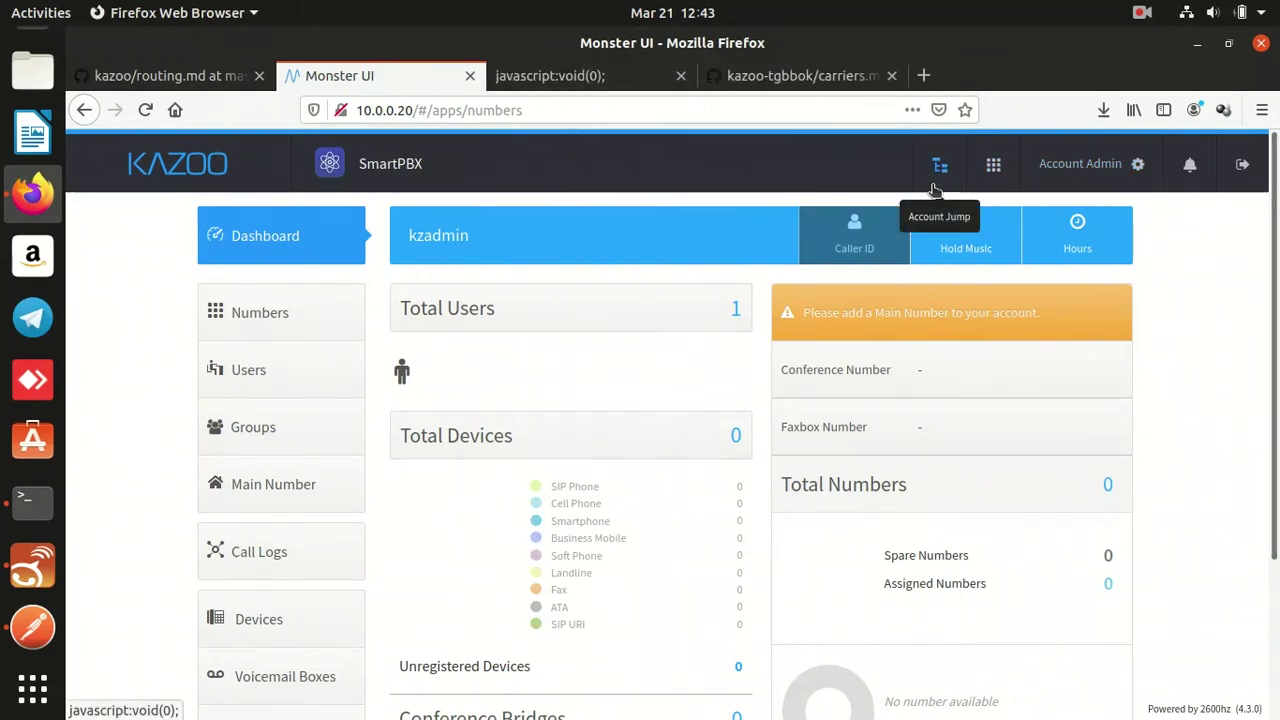
click(688, 78)
click(938, 166)
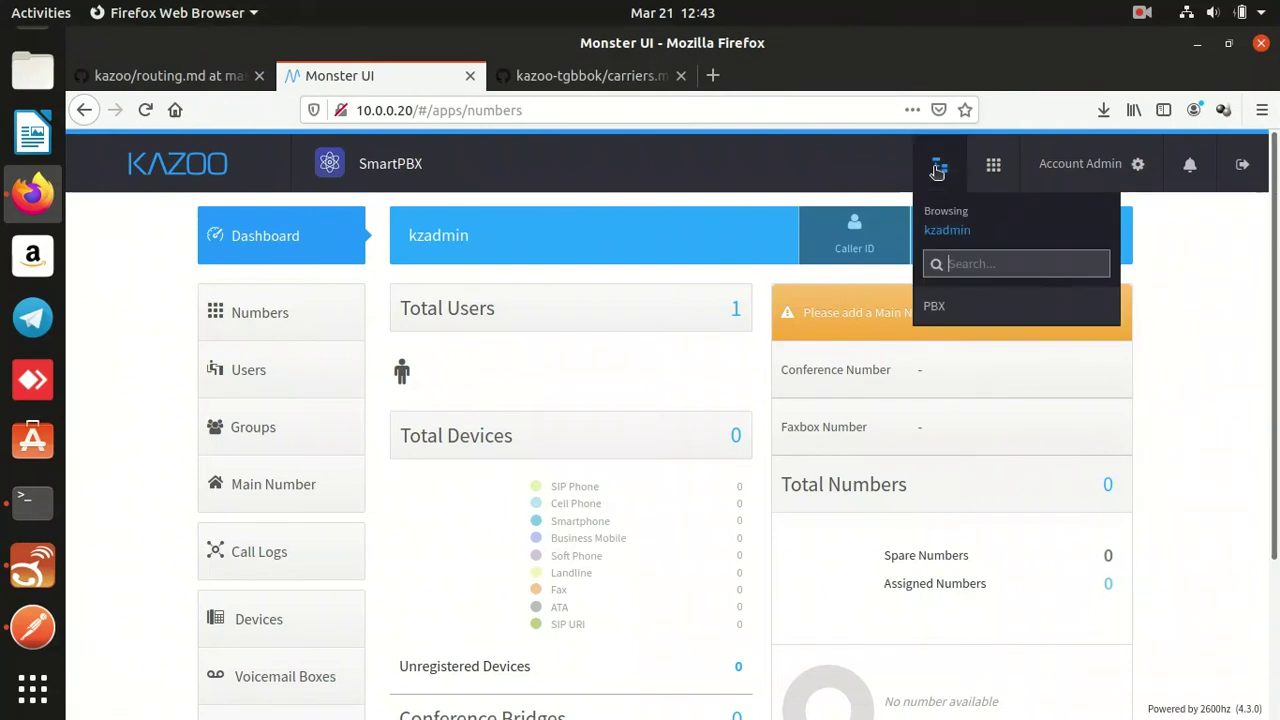
click(953, 311)
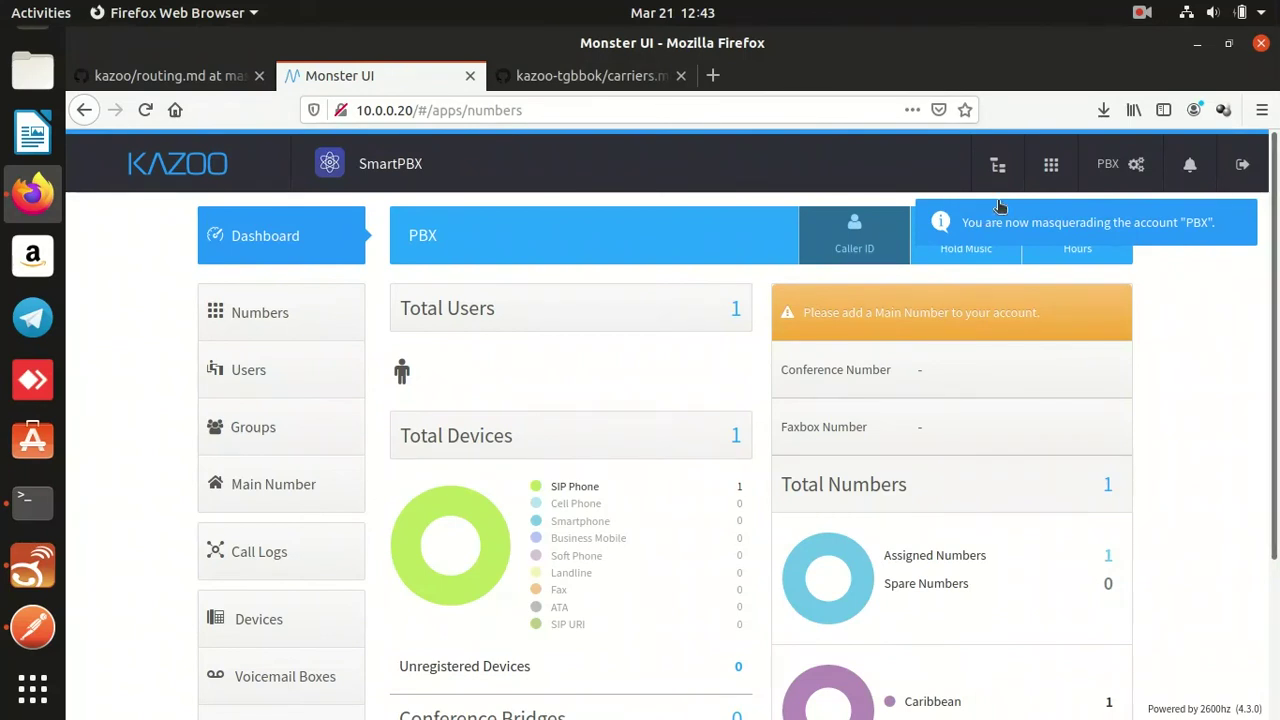
click(56, 488)
Rerun the cb_braintree module start command from shell history in the root terminal tab.
key(ctrl+Page_Up)
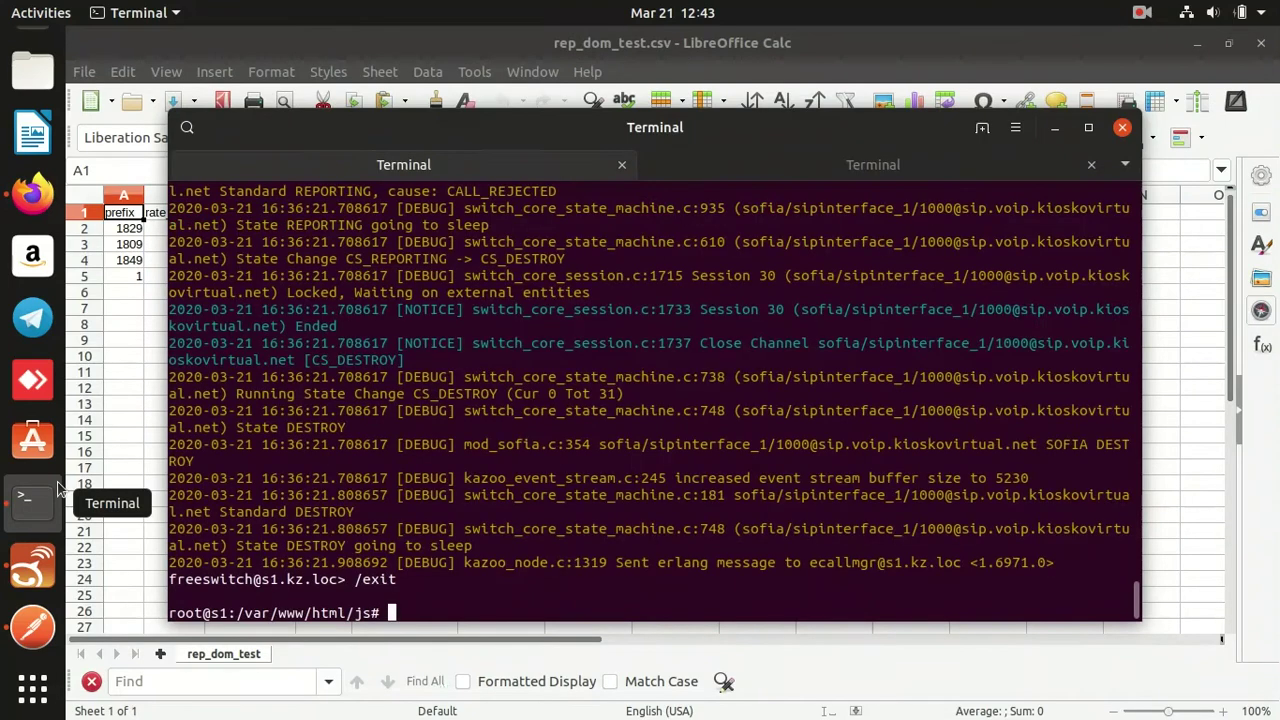
key(ctrl+r)
text(bra)
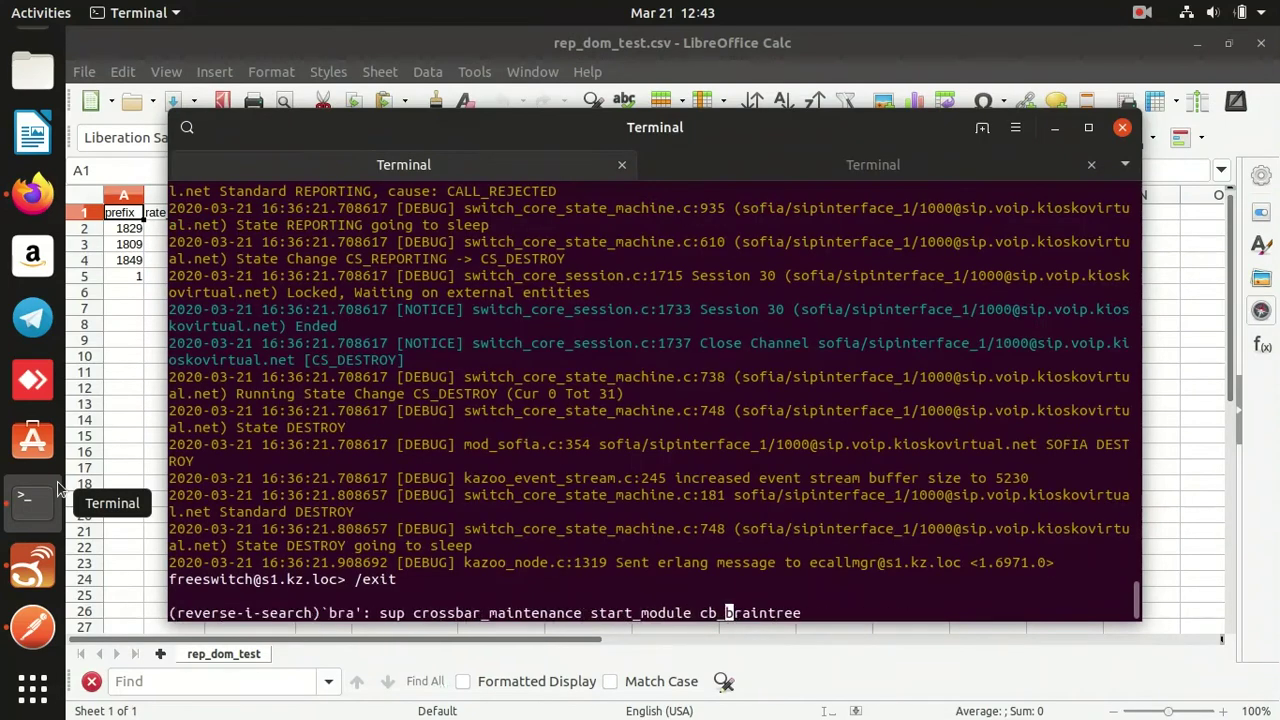
key(Return)
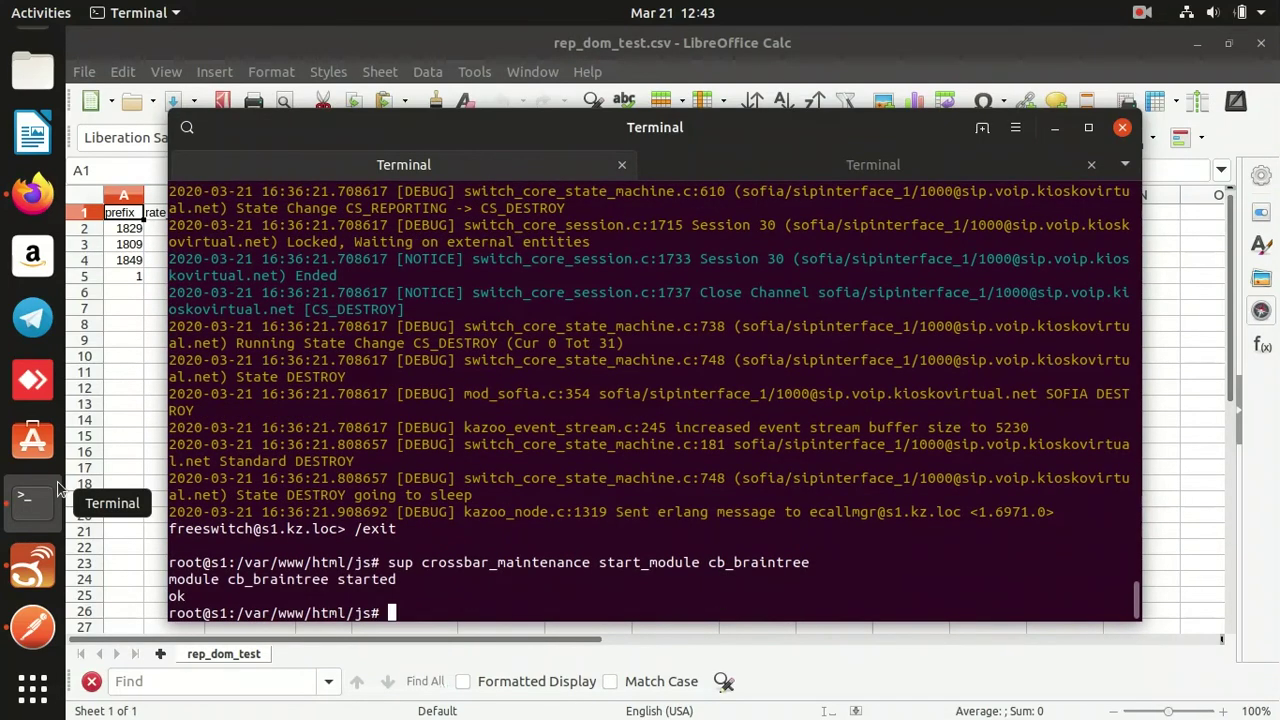
Run 'sup kapps_controller start_app braintree', which returns {ok,[]}.
key(Up)
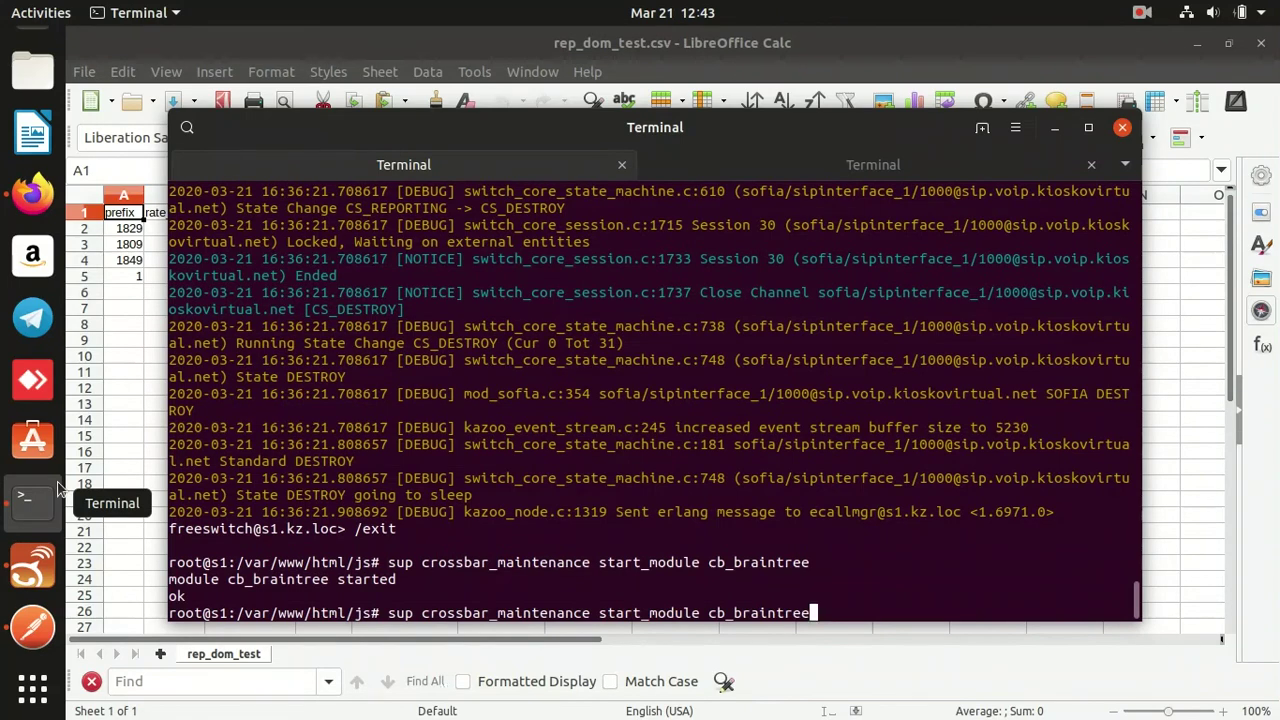
key(ctrl+w)
key(ctrl+w)
key(ctrl+w)
text(ar/www/html/js# sup kapps_contro)
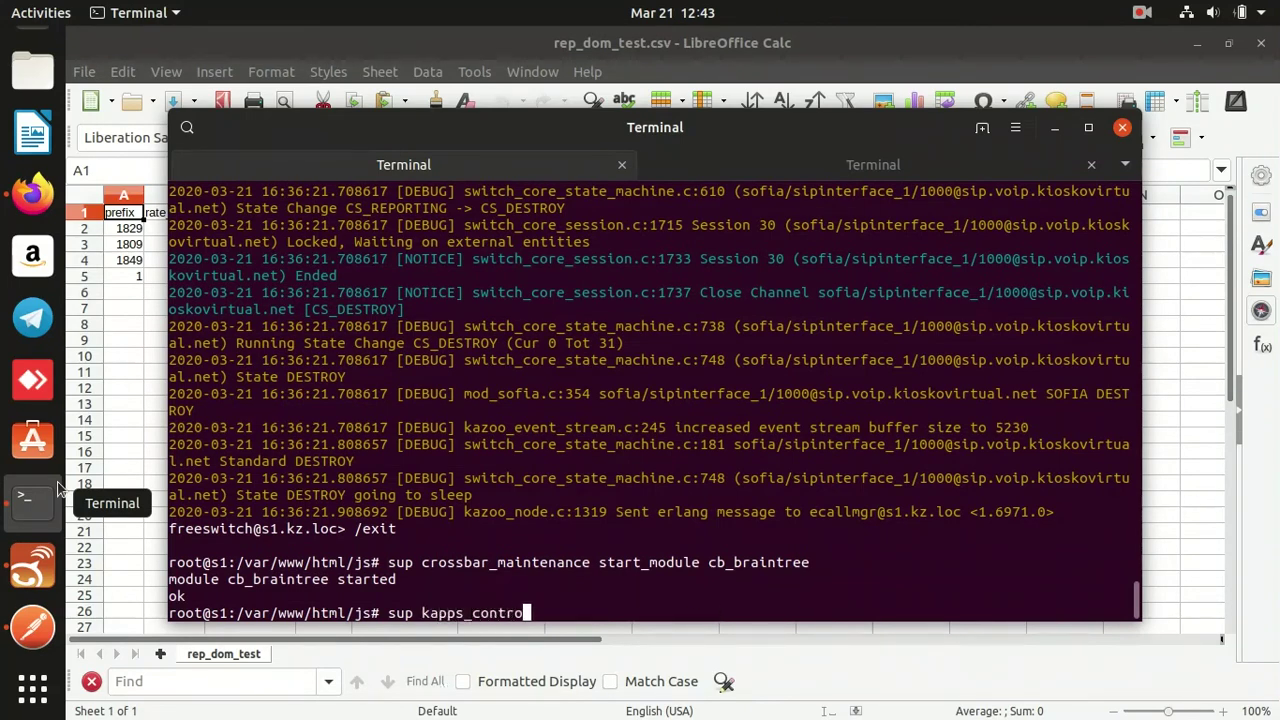
text(ller start_app braintree)
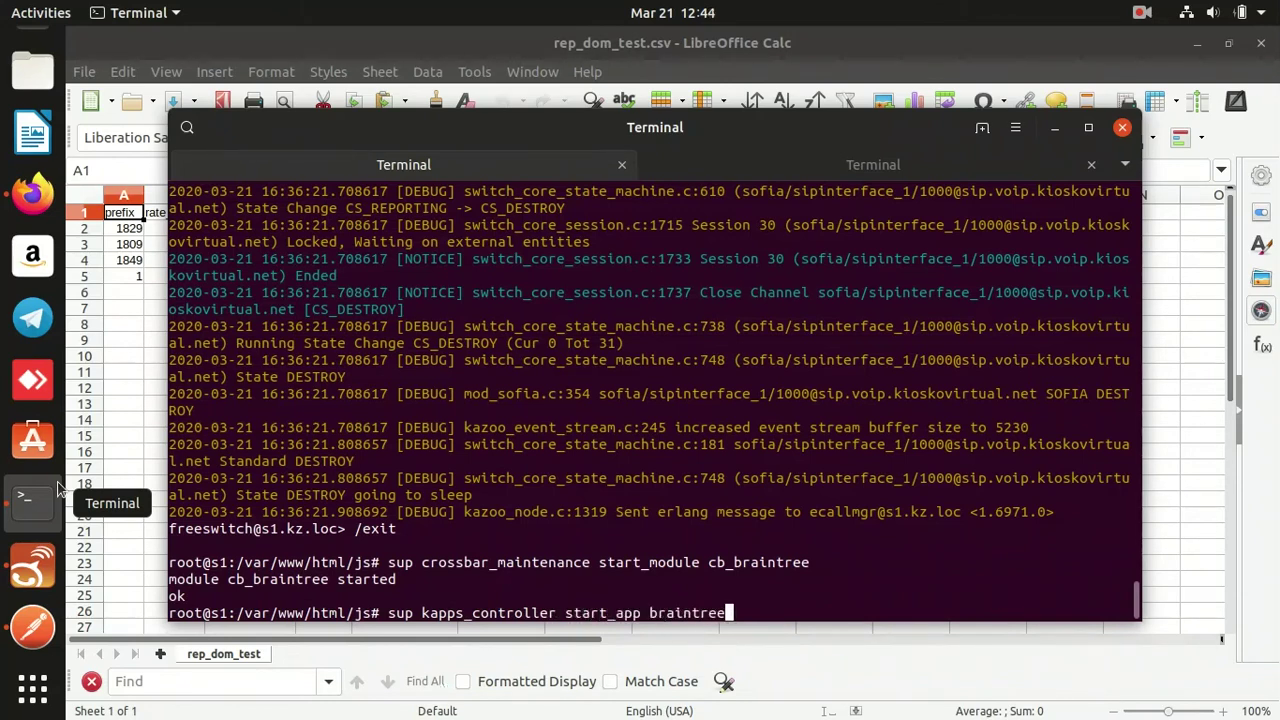
key(Return)
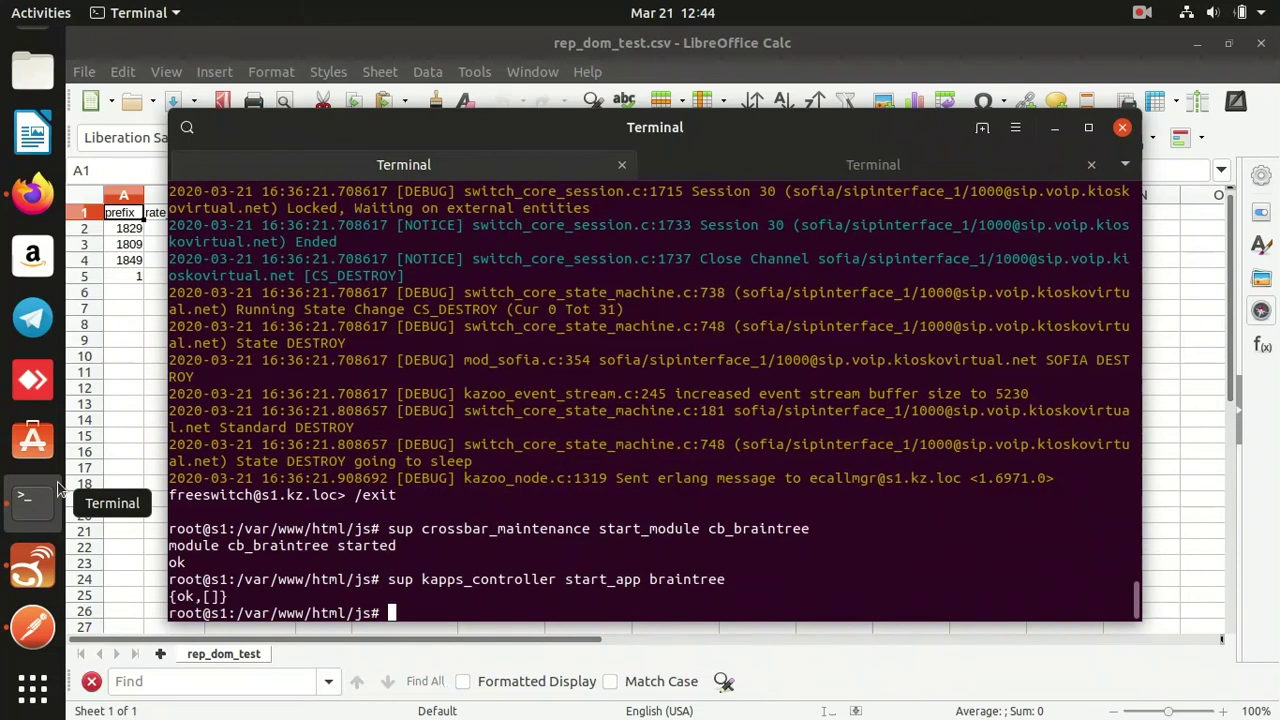
click(16, 218)
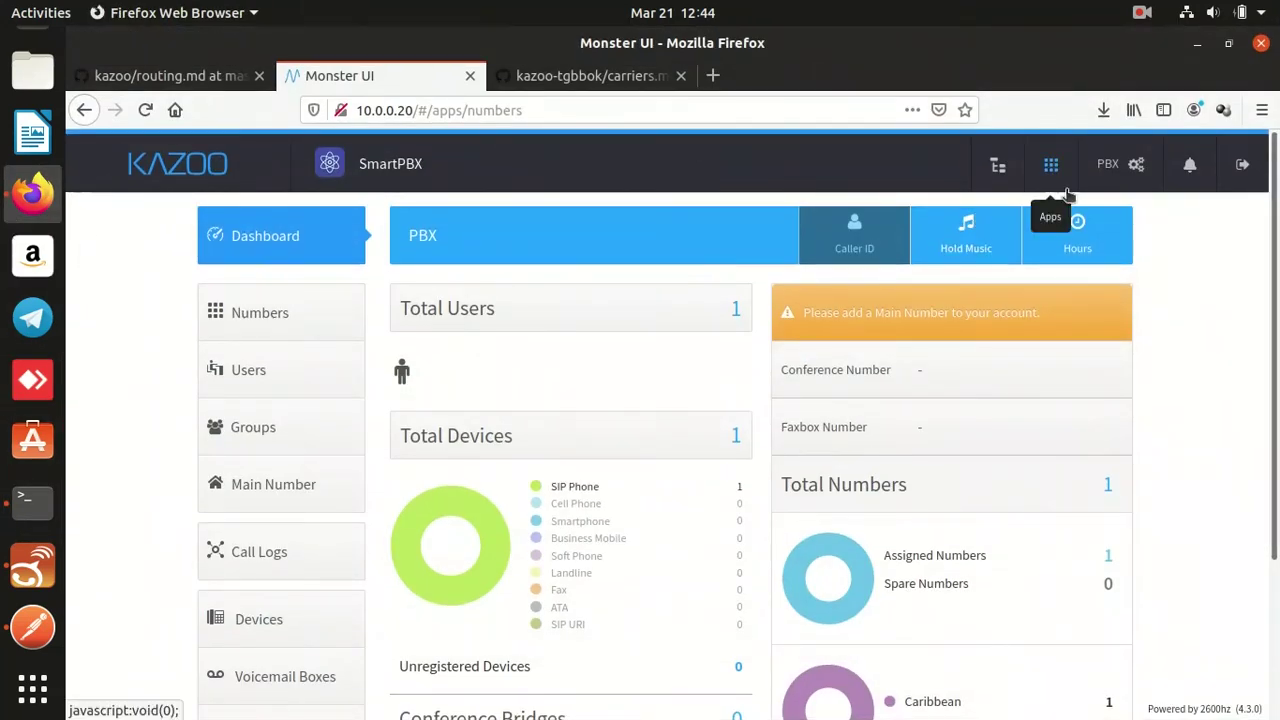
Reload the PBX account's Control Center settings and dismiss the 'Let's get started' prompt.
click(1116, 172)
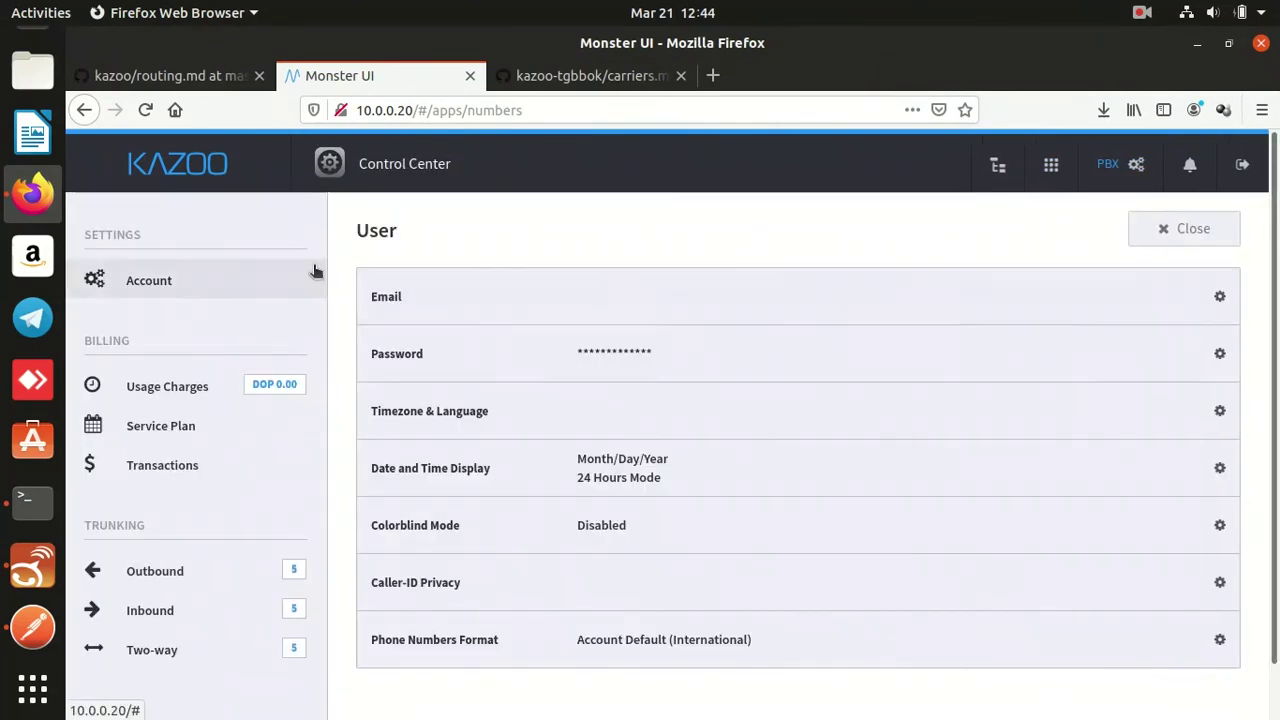
click(146, 112)
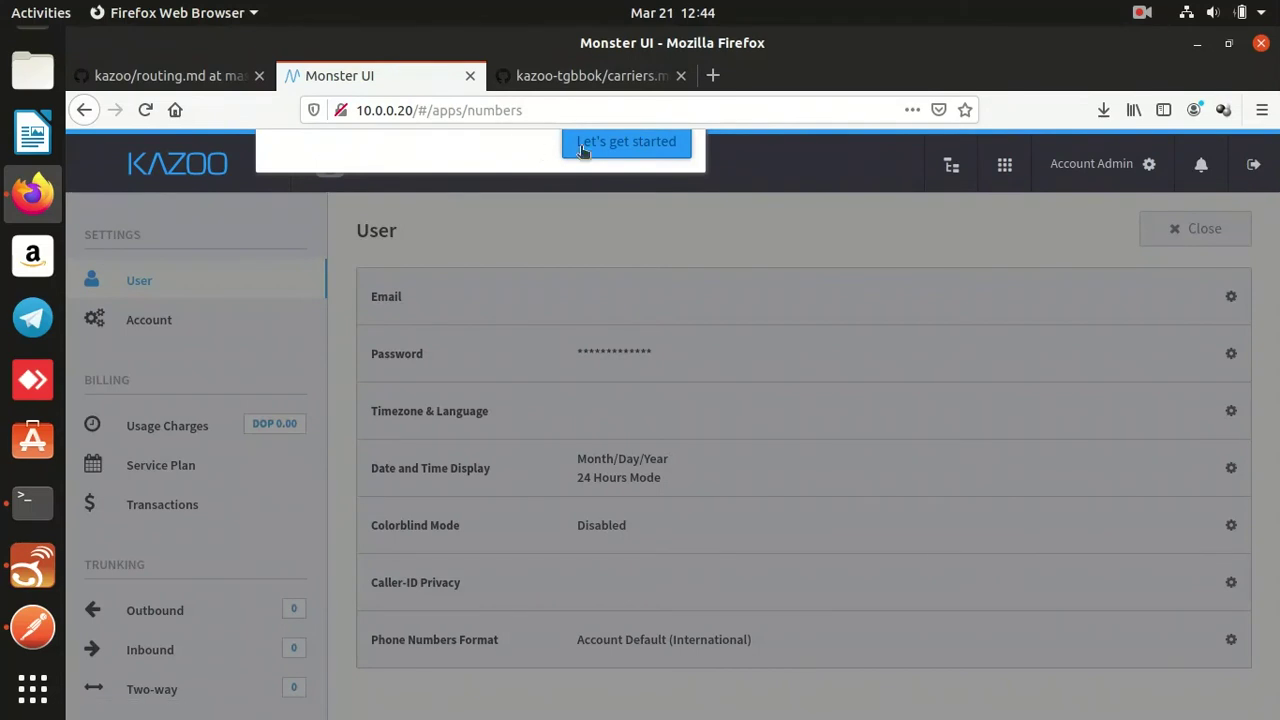
click(577, 158)
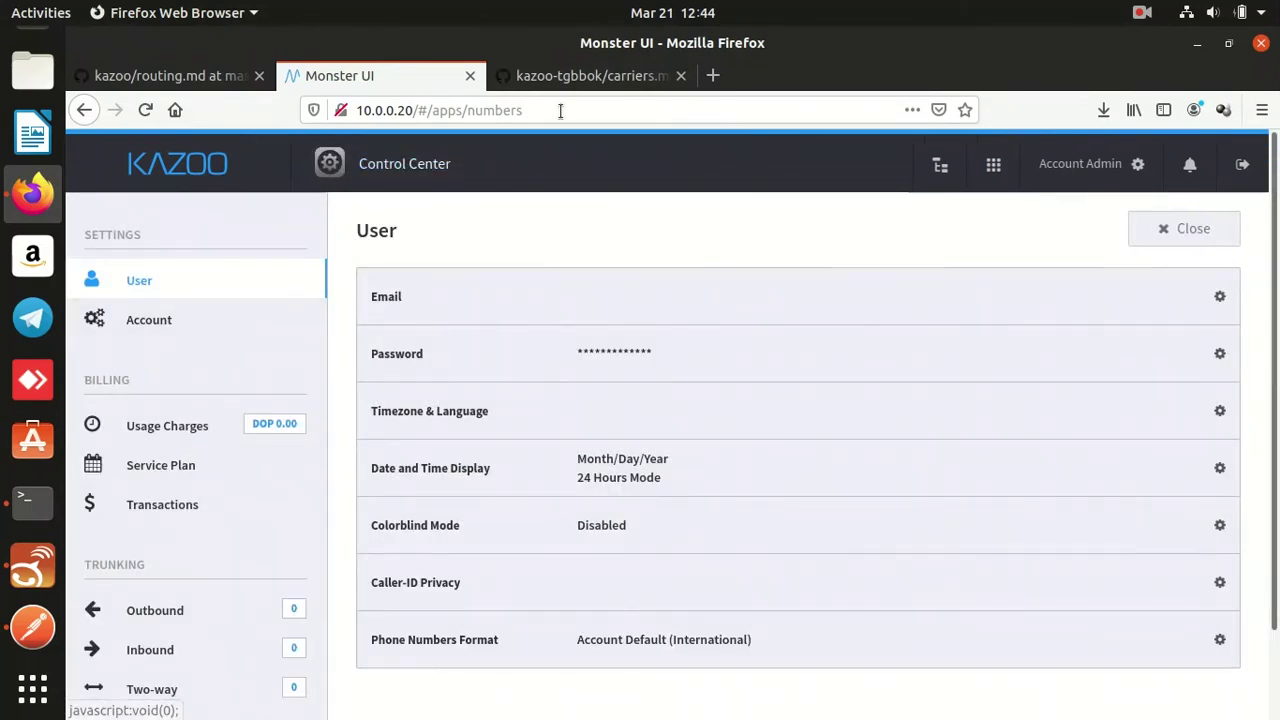
Load Project Fauxton at 10.0.0.20 in a new tab, listing 29 databases.
click(713, 86)
text(10.0.0.20:)
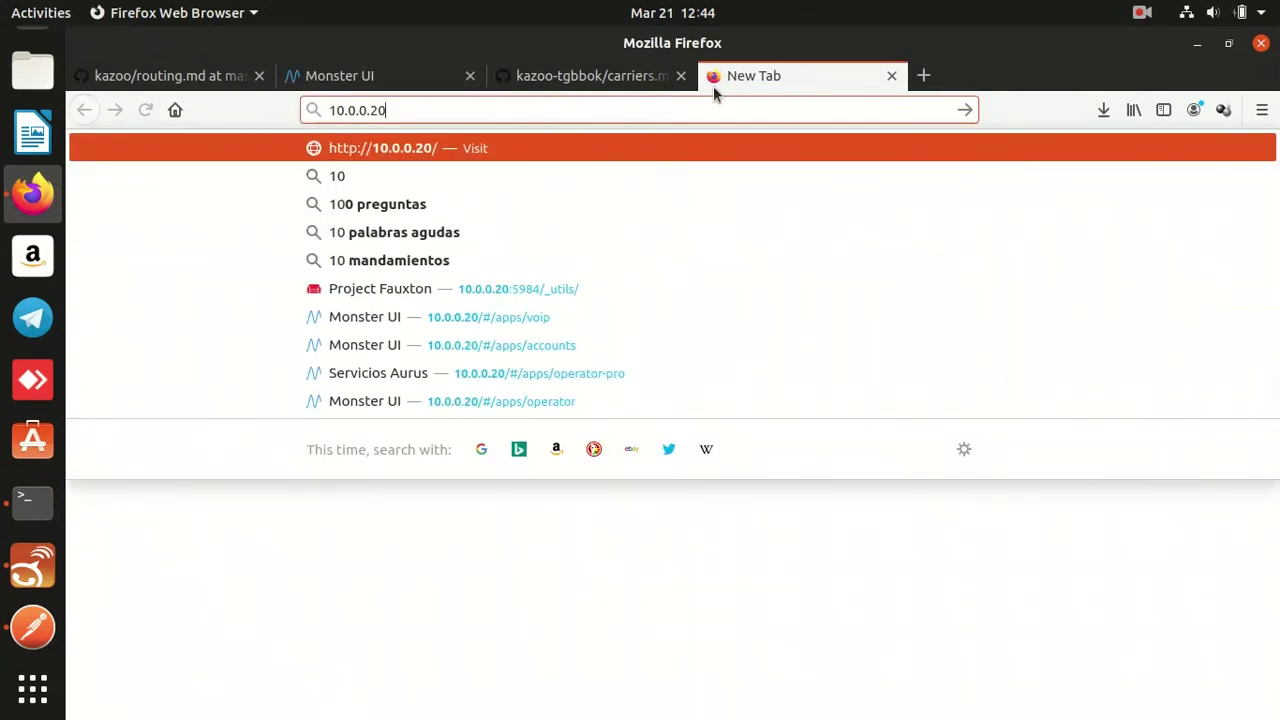
key(Down)
key(Return)
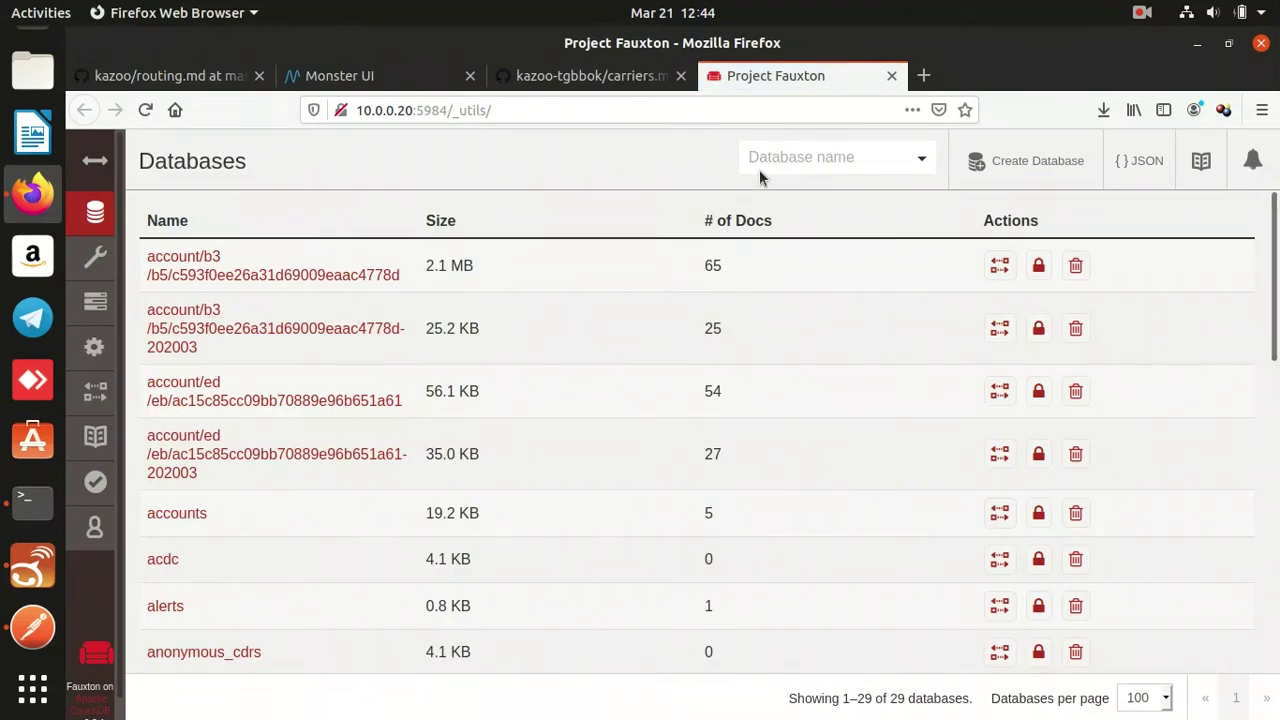
Open the braintree document in the system_config database for editing.
click(770, 158)
text(system+)
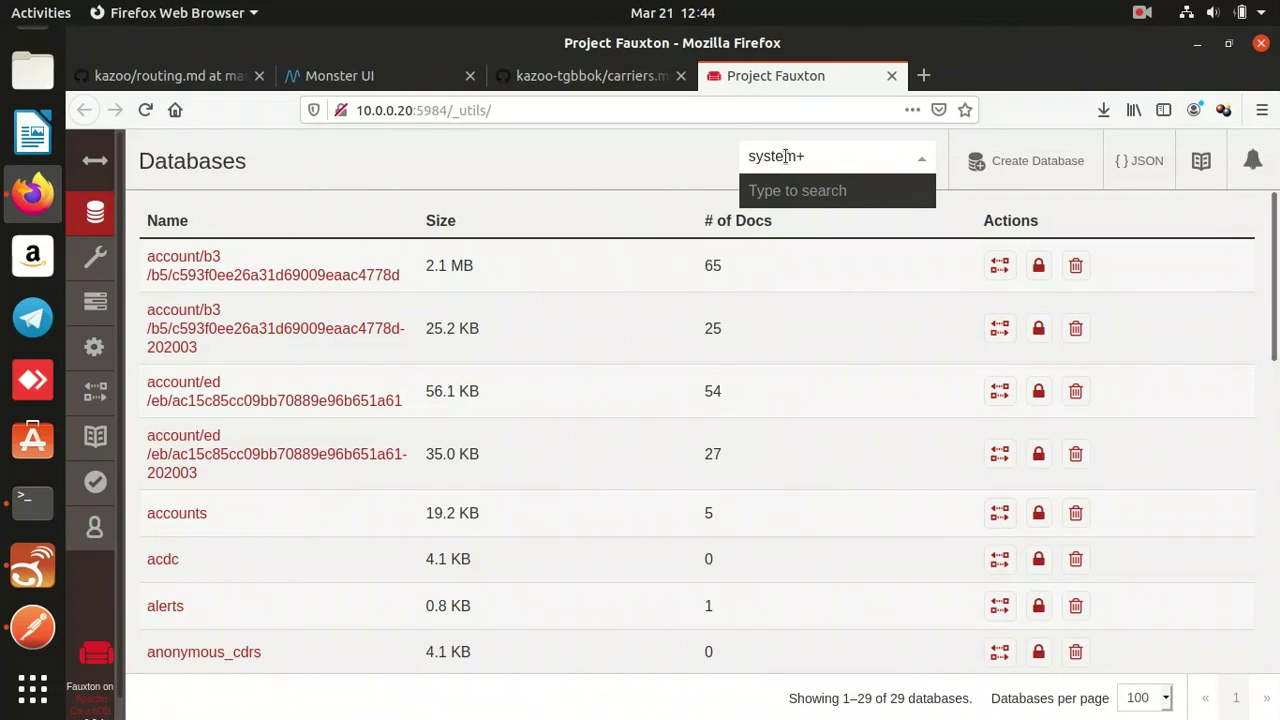
key(BackSpace)
text(_)
click(843, 234)
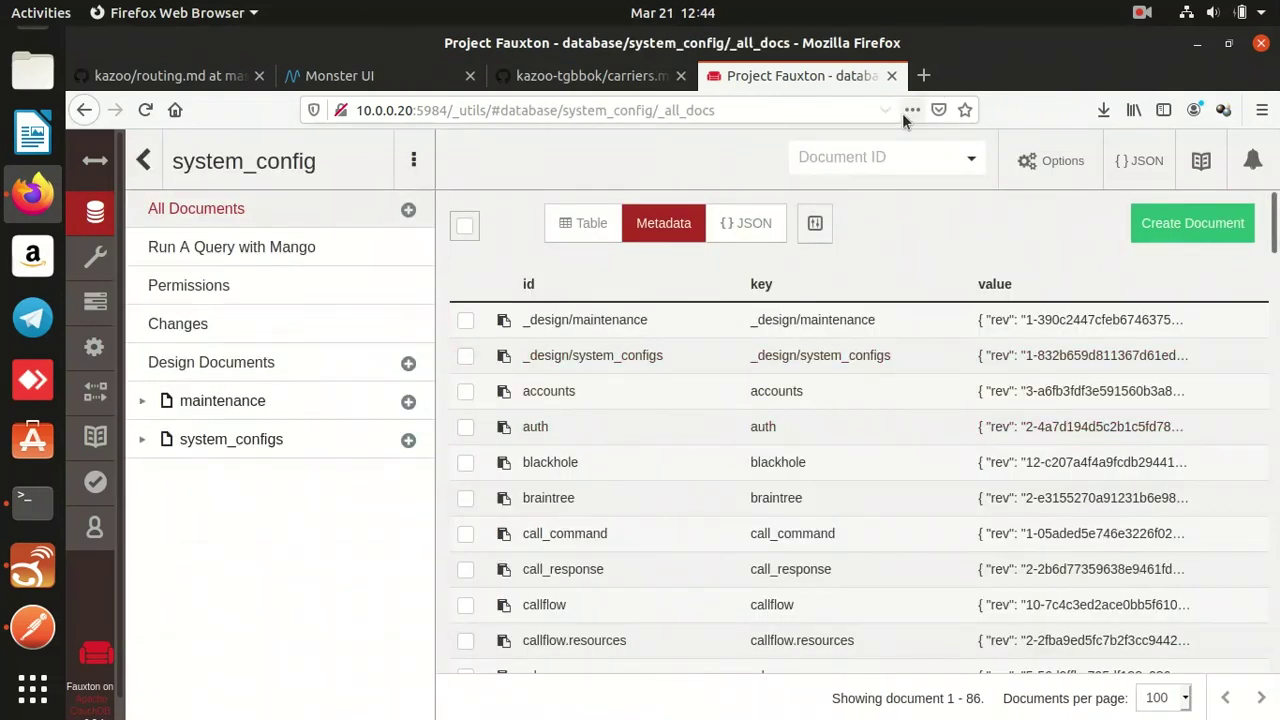
click(863, 155)
text(bra)
click(828, 186)
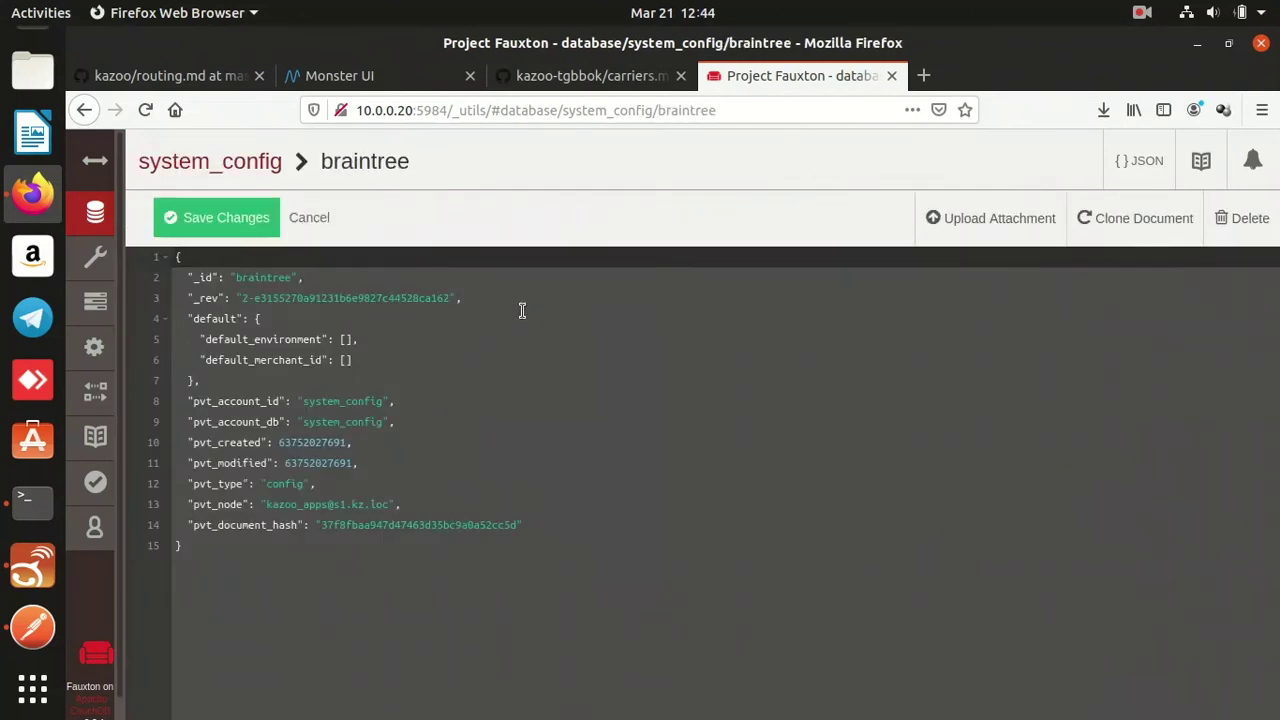
Set default_environment to "sandbox" and quote the default_merchant_id value.
click(356, 337)
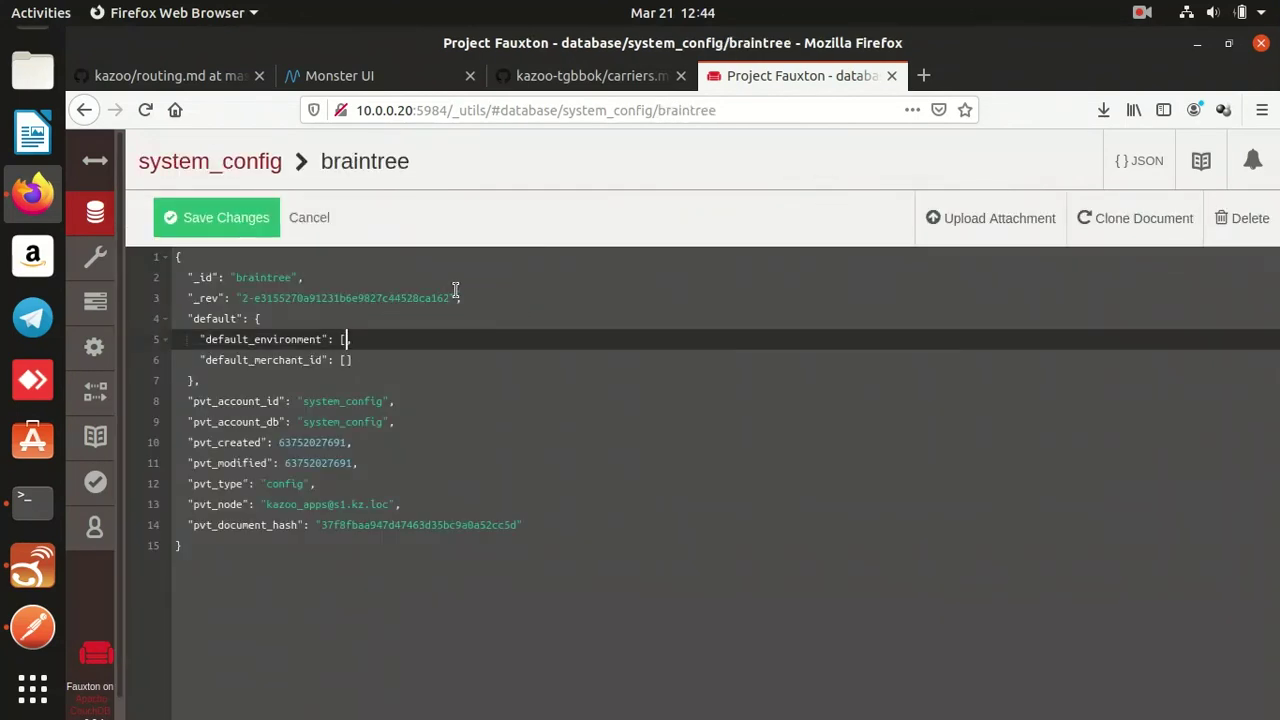
text("s)
key(Down)
key(BackSpace)
text(")
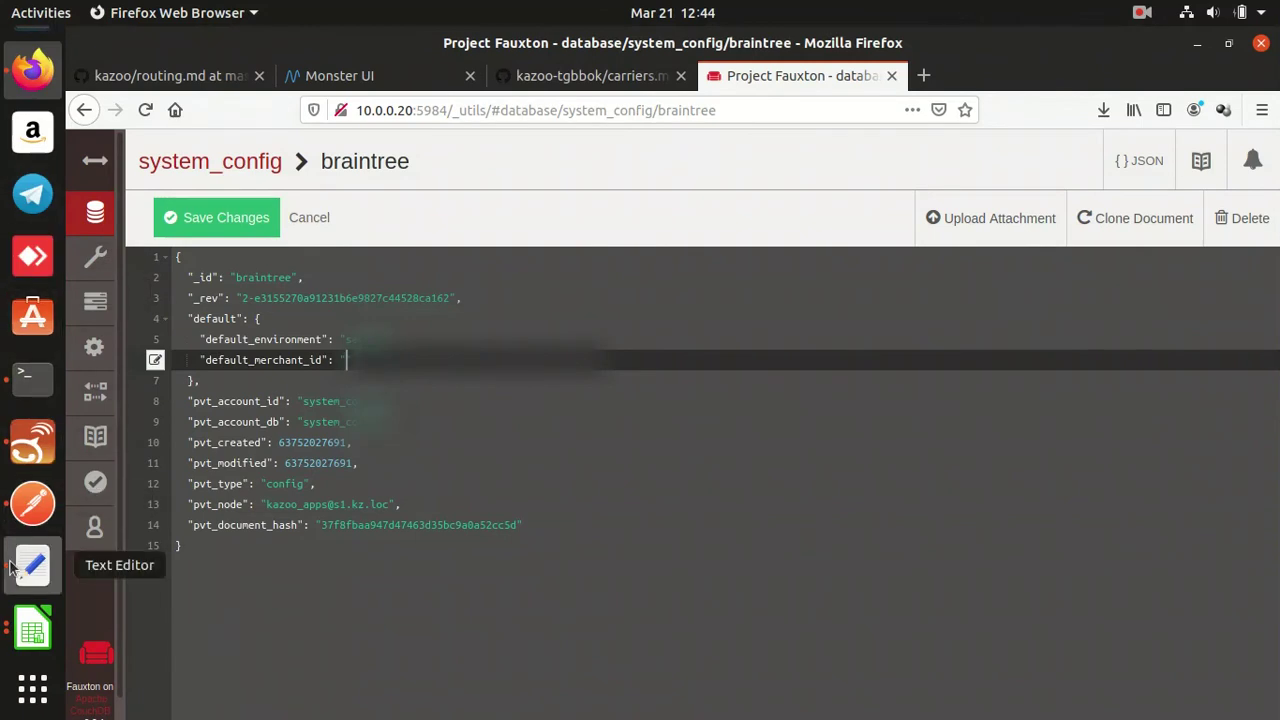
Add a default_public_key entry with the public key copied from the notes.
click(31, 566)
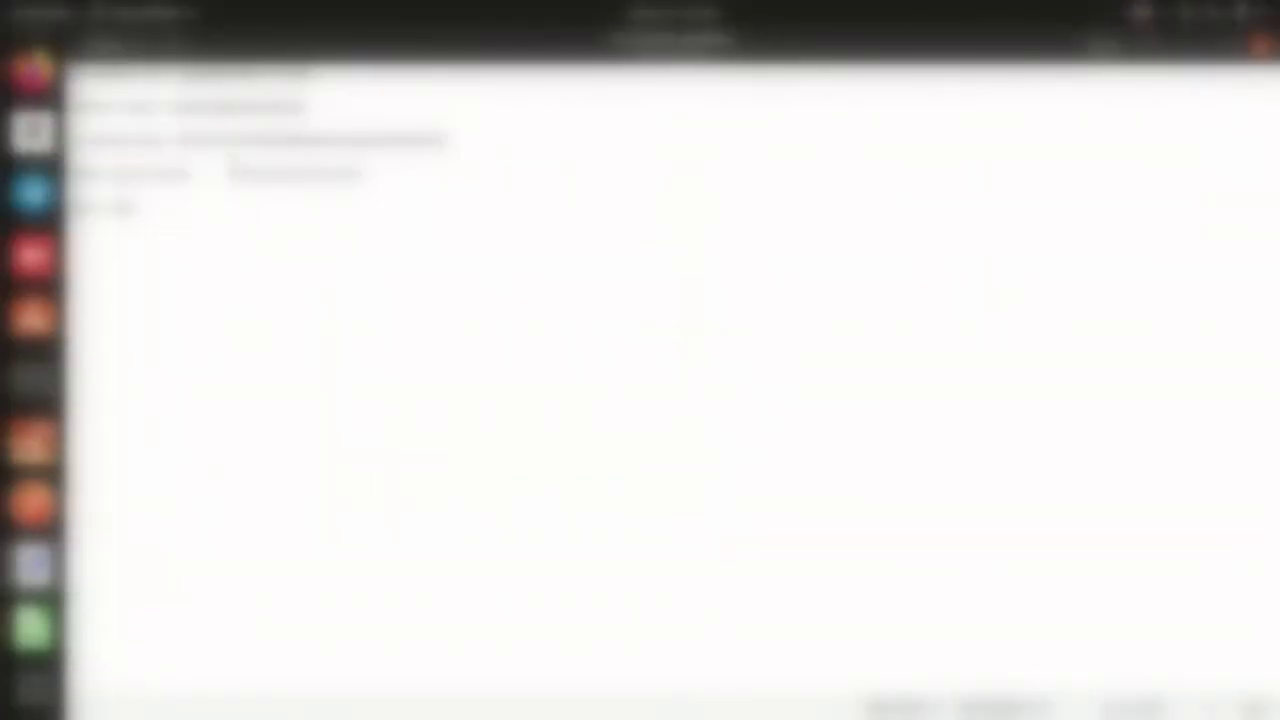
double_click(245, 72)
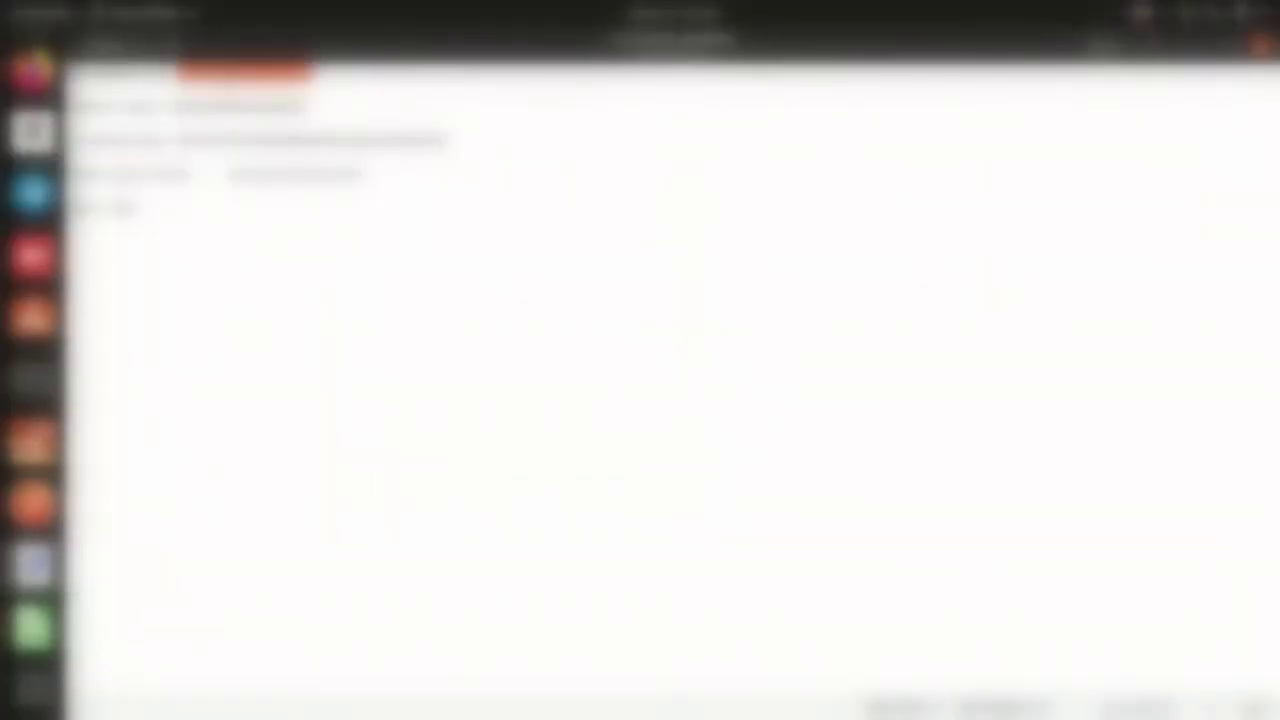
click(33, 70)
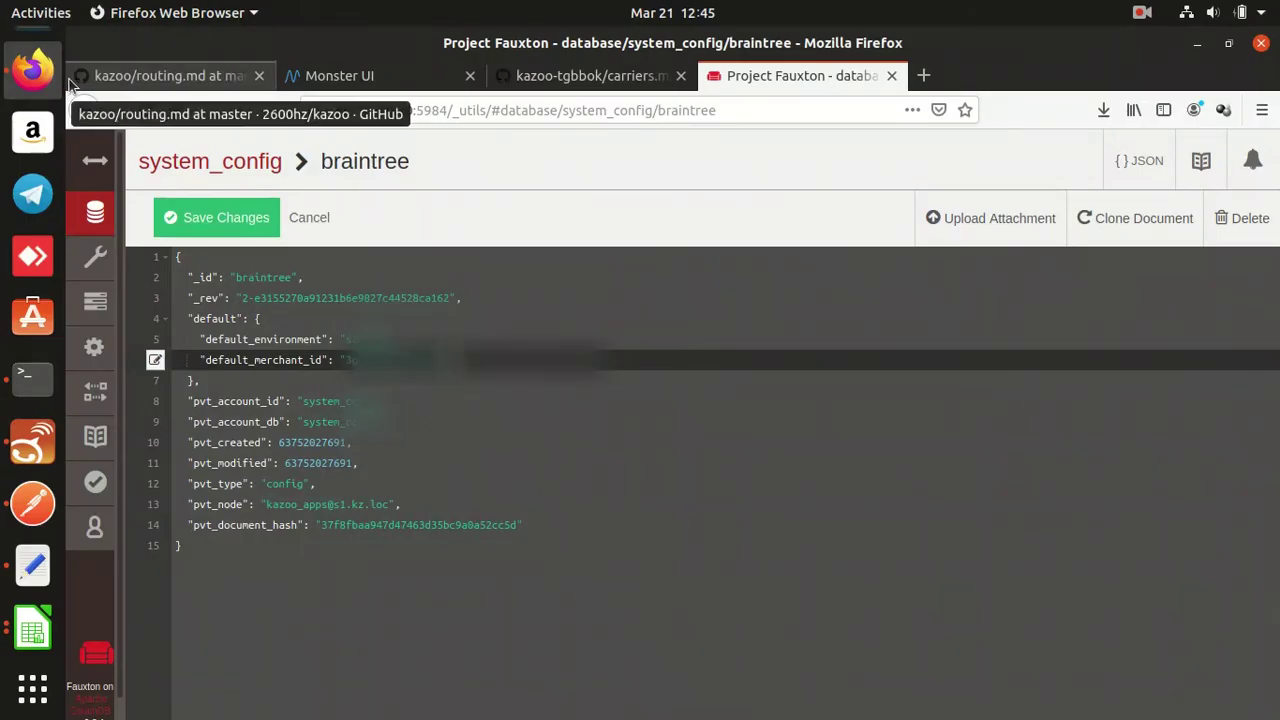
key(Return)
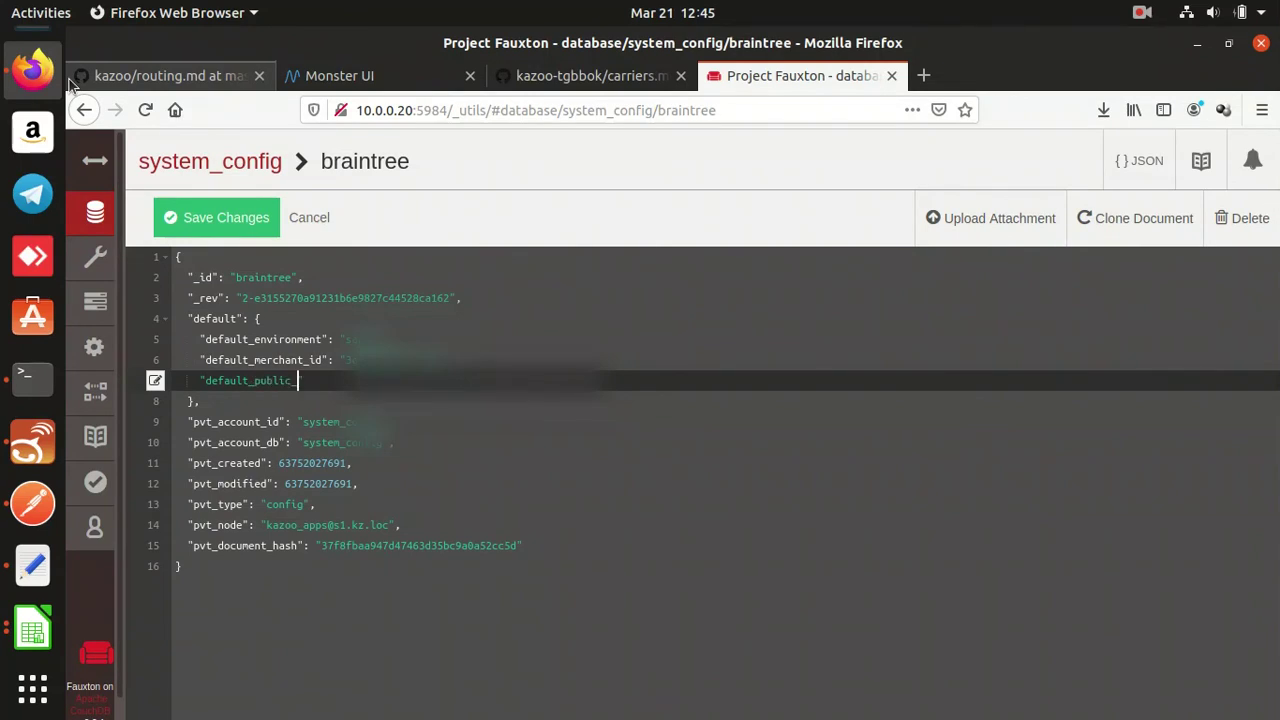
text(: "",)
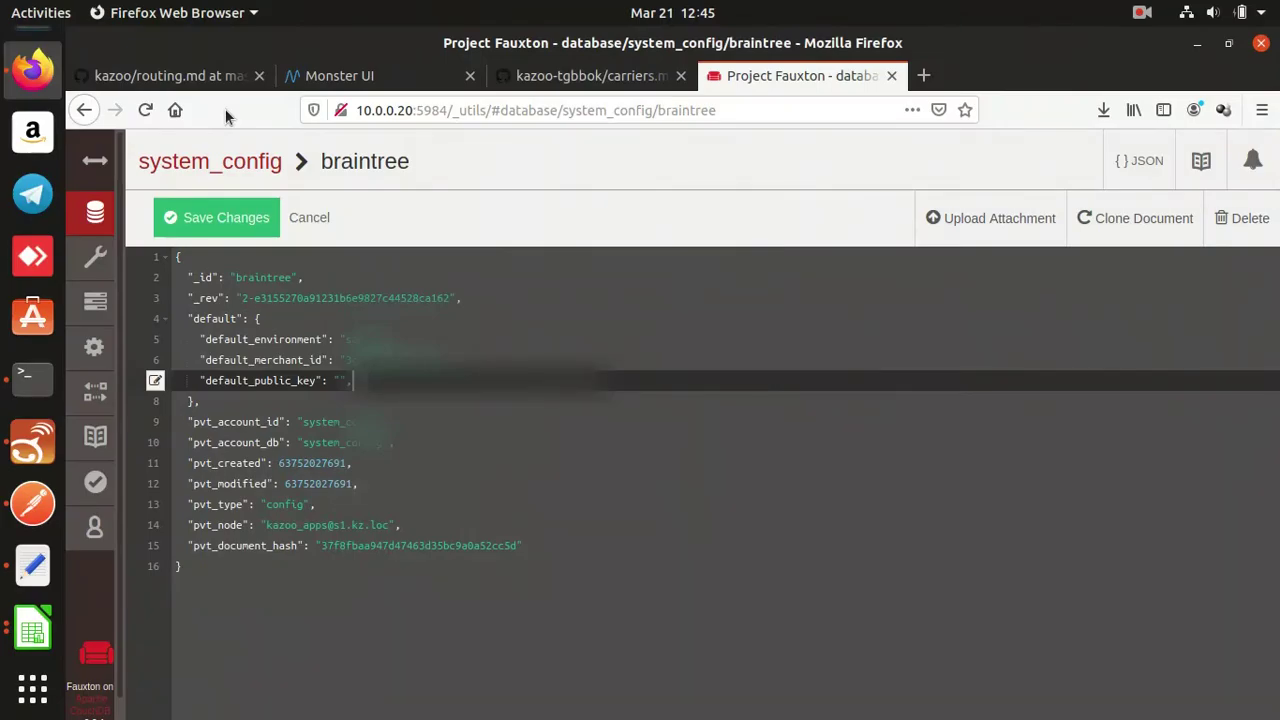
key(ctrl+v)
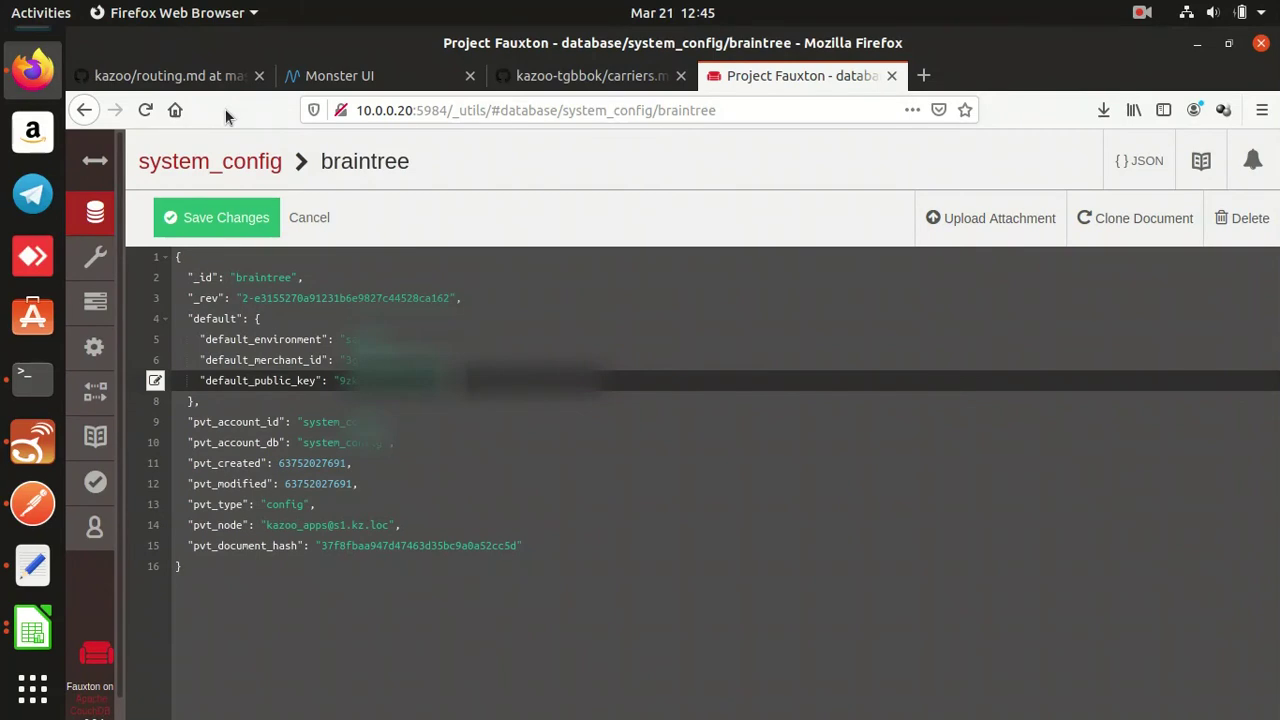
Add a "default_private_key" line below the public key, pasting the key from the Text Editor.
key(Return)
text("default_private_)
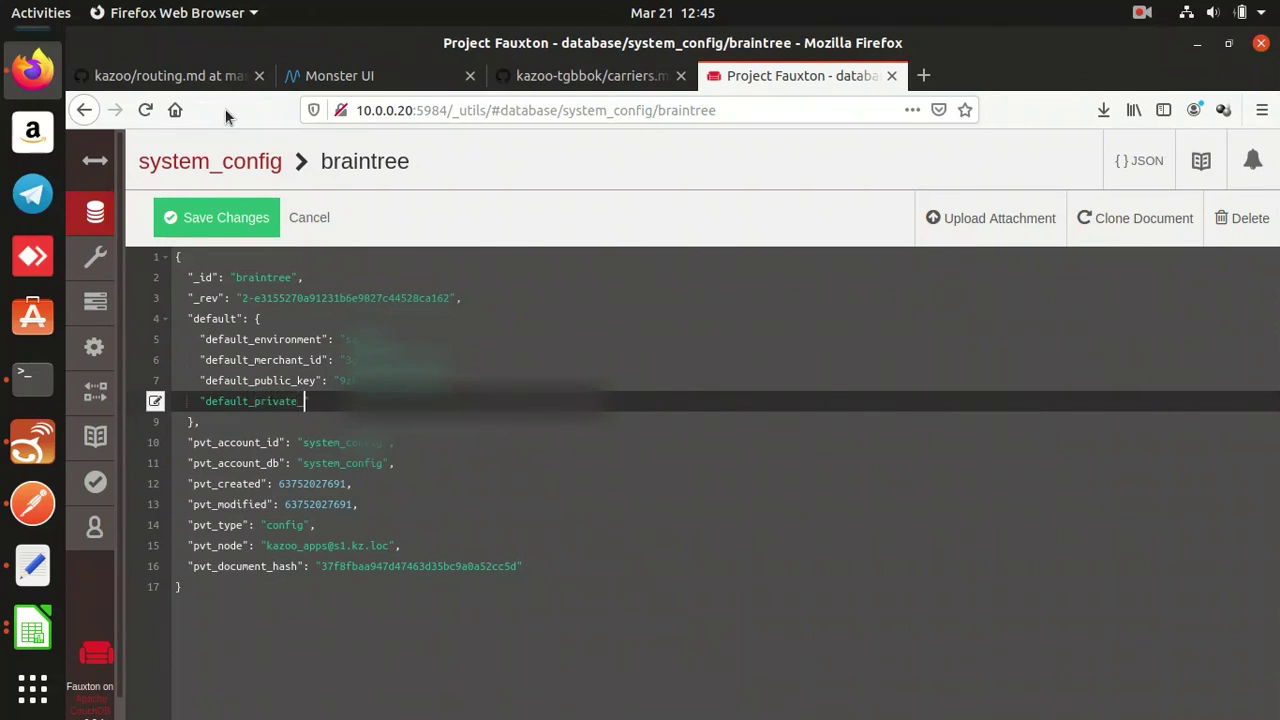
text(key": ")
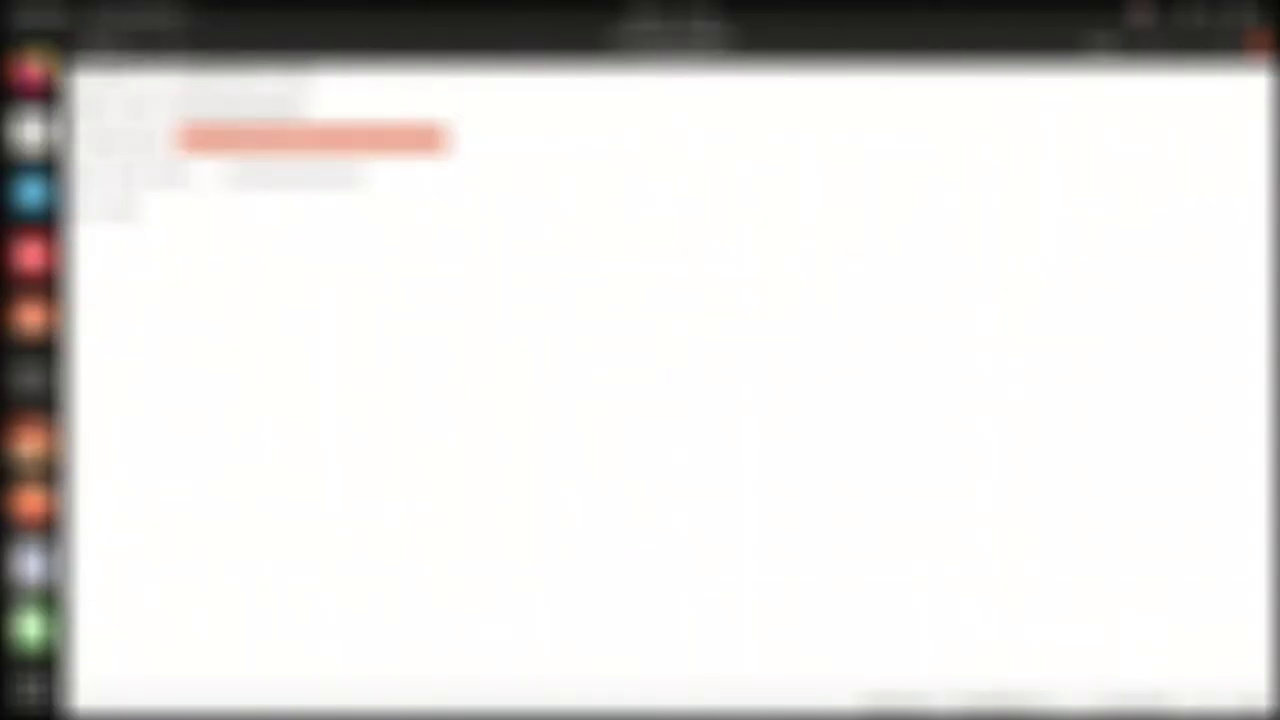
click(48, 86)
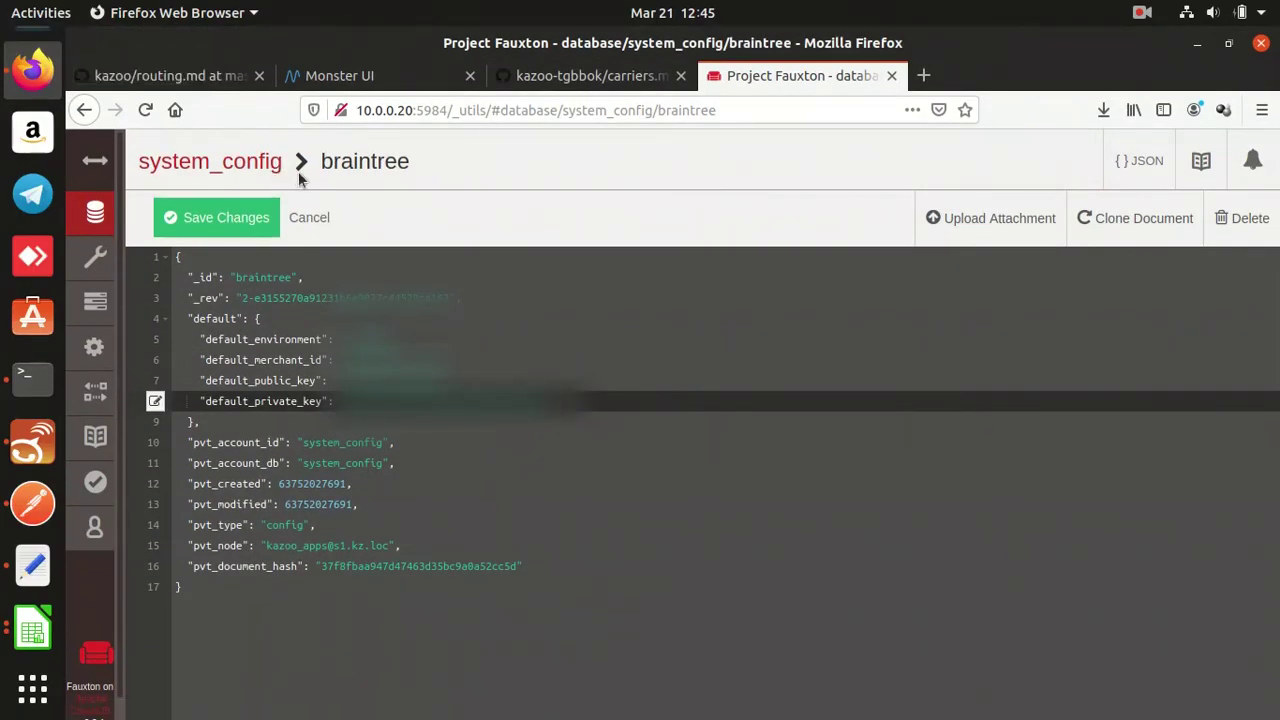
Add "debug": true to the braintree document and save the changes.
key(Return)
text("debug": true)
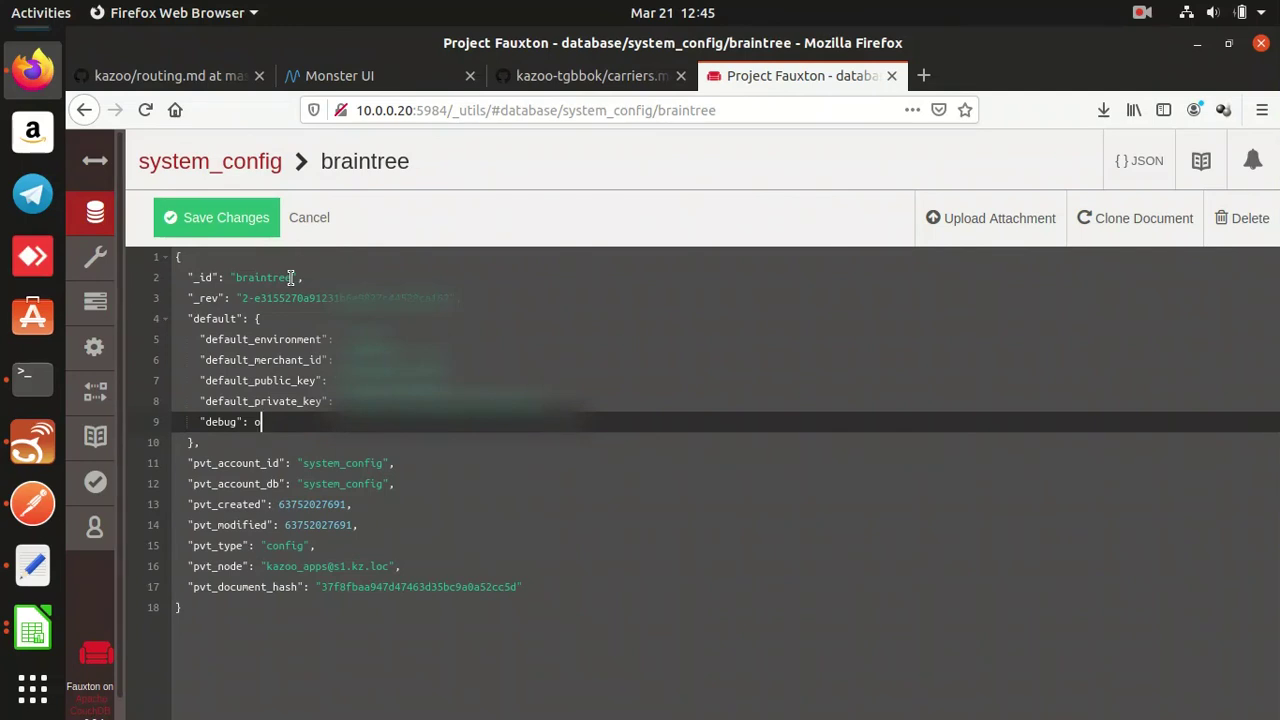
click(245, 221)
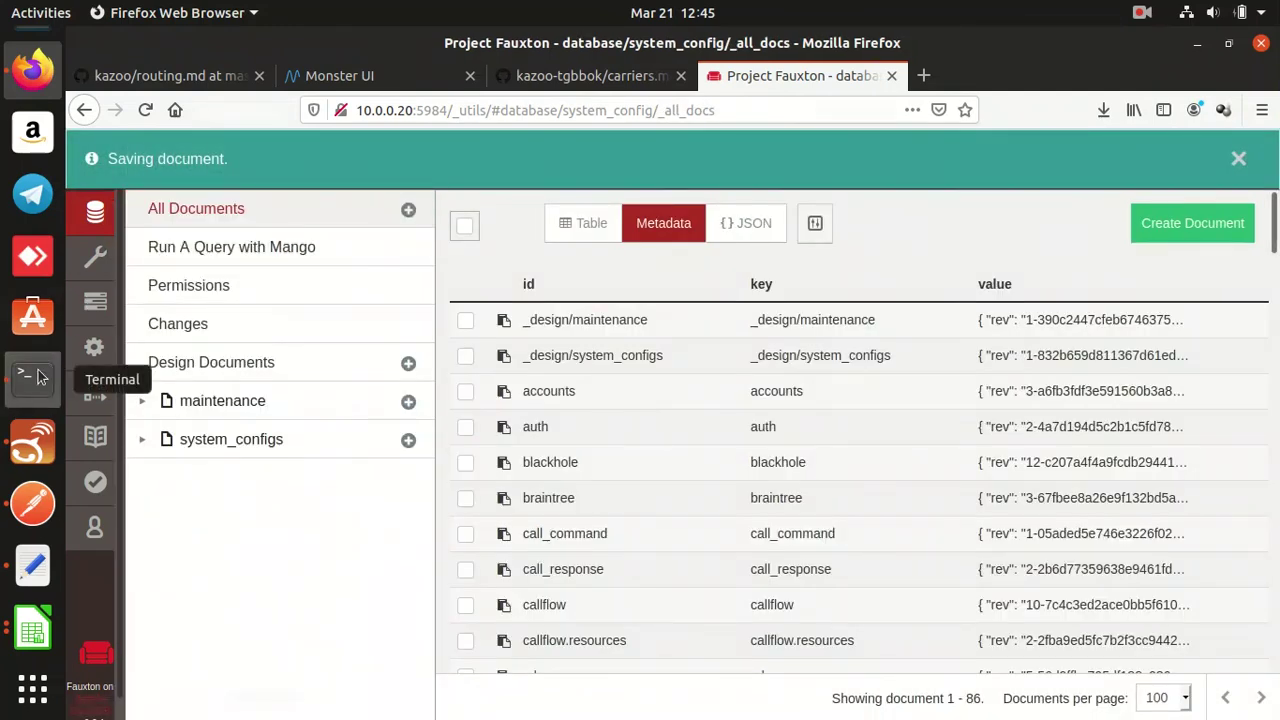
click(38, 376)
Run 'sup kapps_config flush', then 'sup kapps_config flush ecallmgr', both returning ok.
text(sup k)
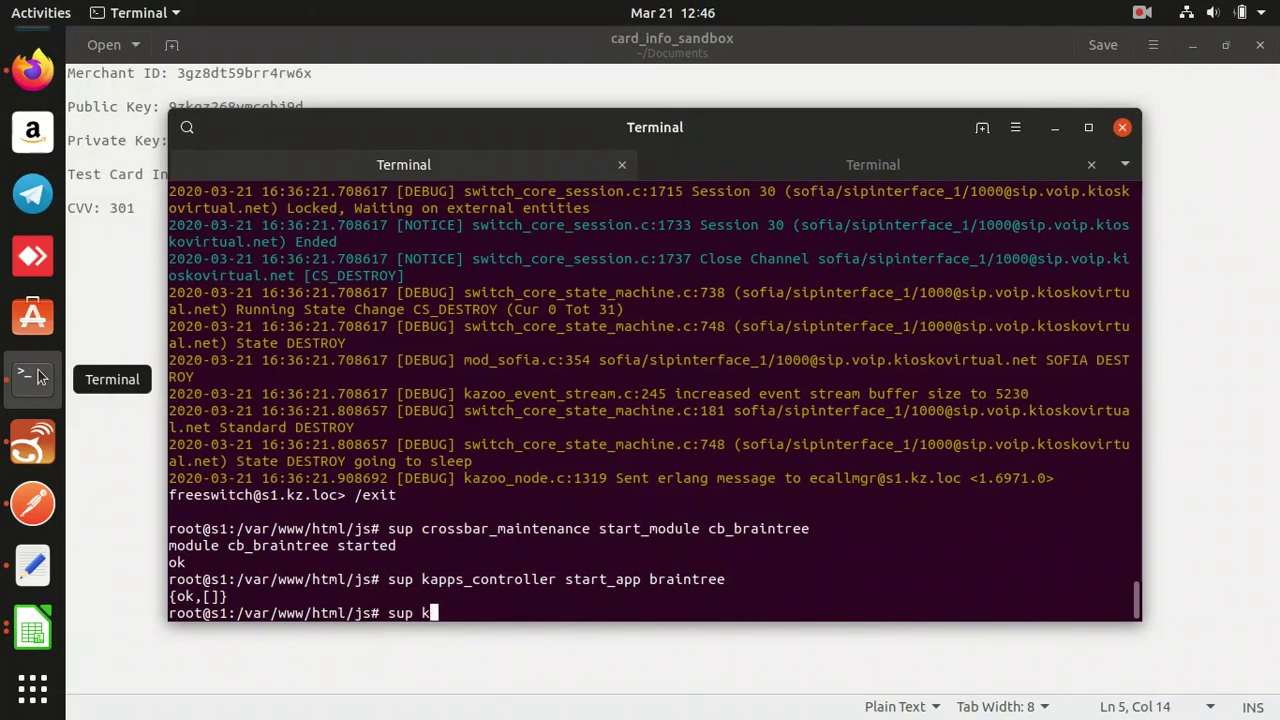
text(apps_config flush)
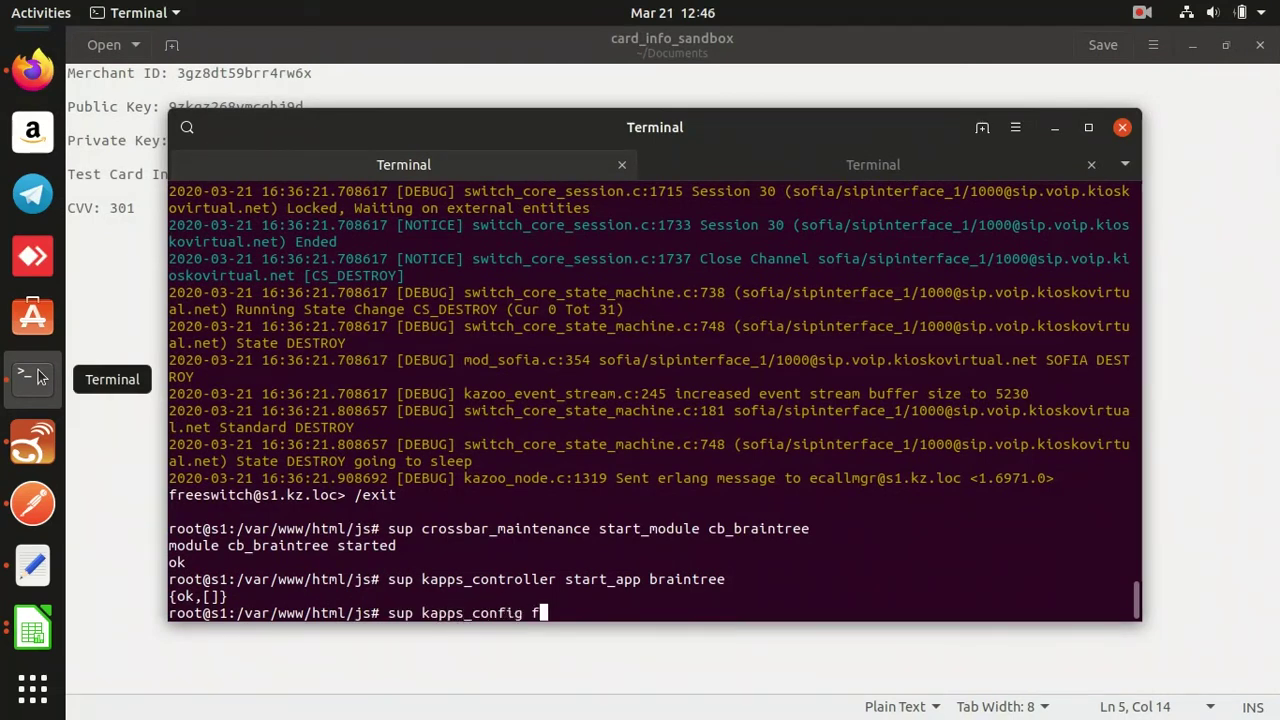
key(Return)
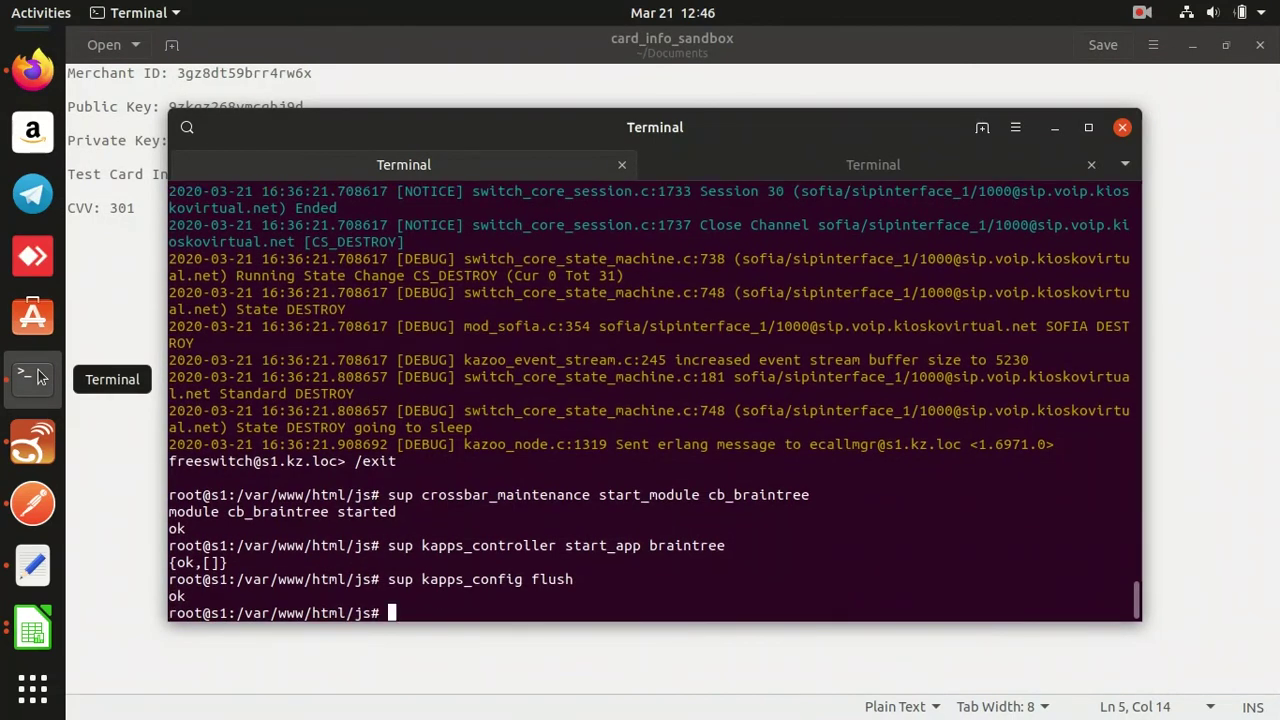
key(Up)
text(ecallmgr)
key(Return)
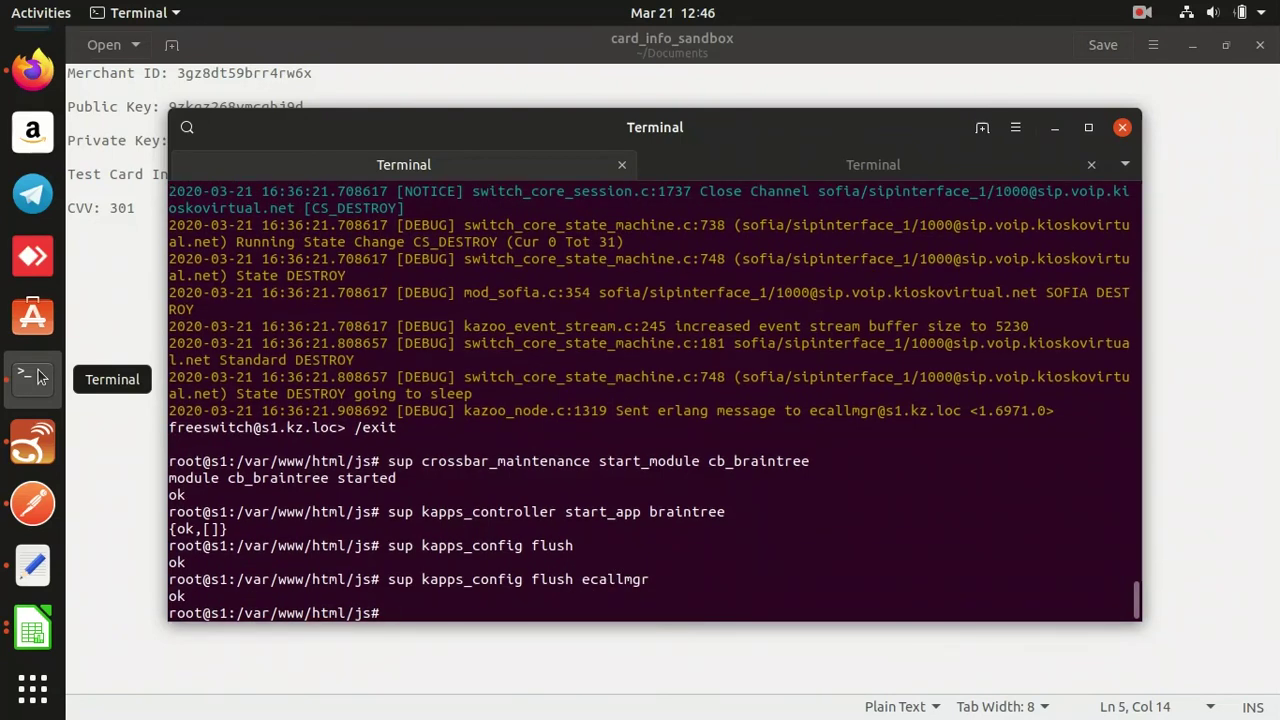
click(30, 74)
Reload Monster UI and dismiss the welcome and error messages.
click(340, 75)
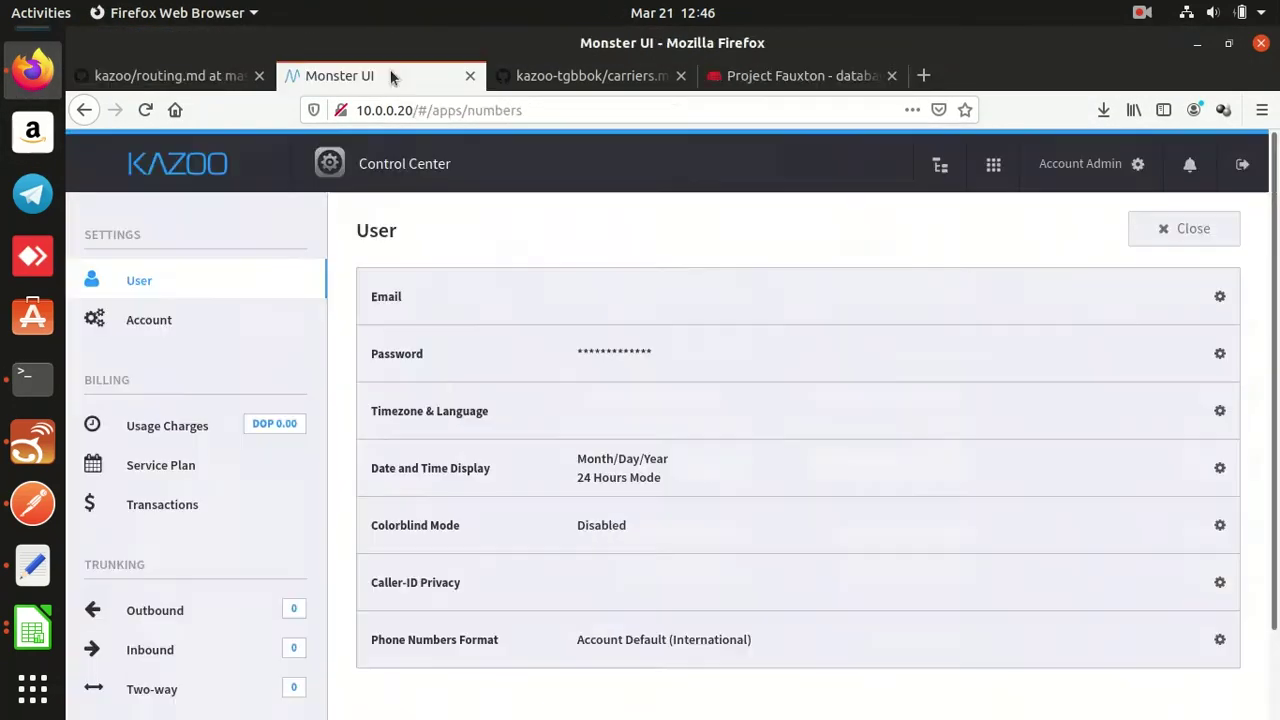
click(146, 114)
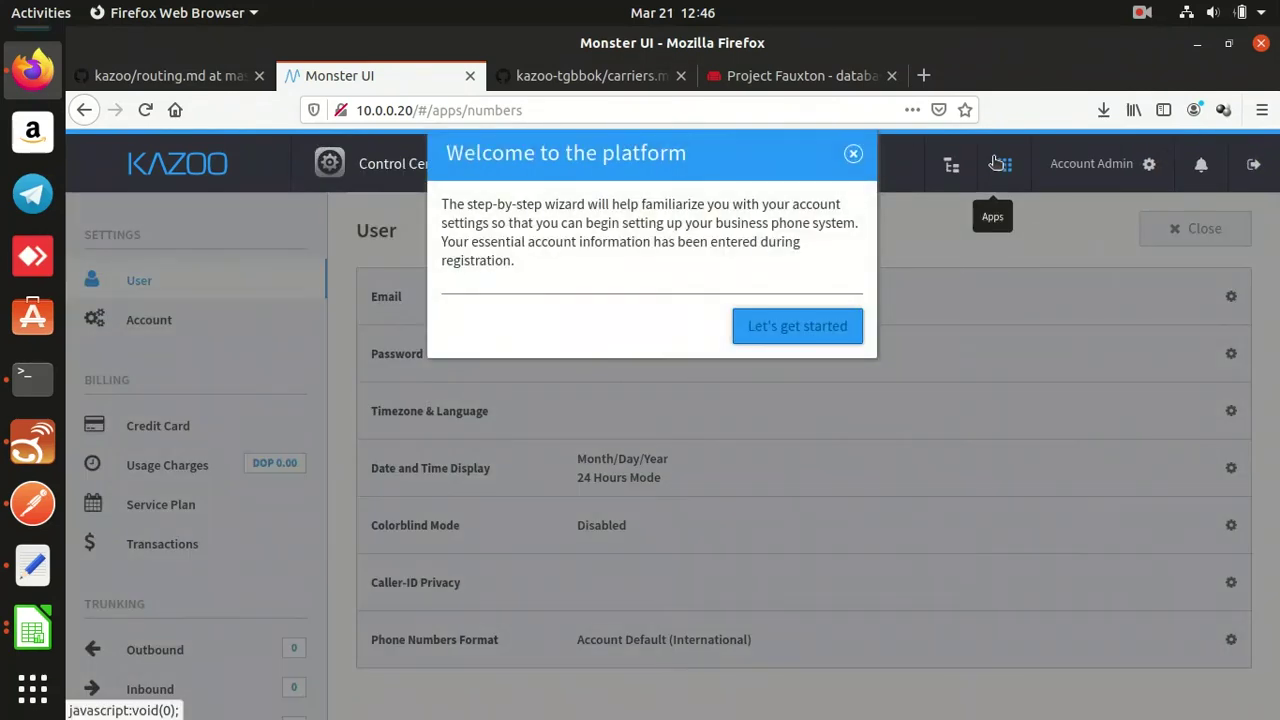
click(853, 153)
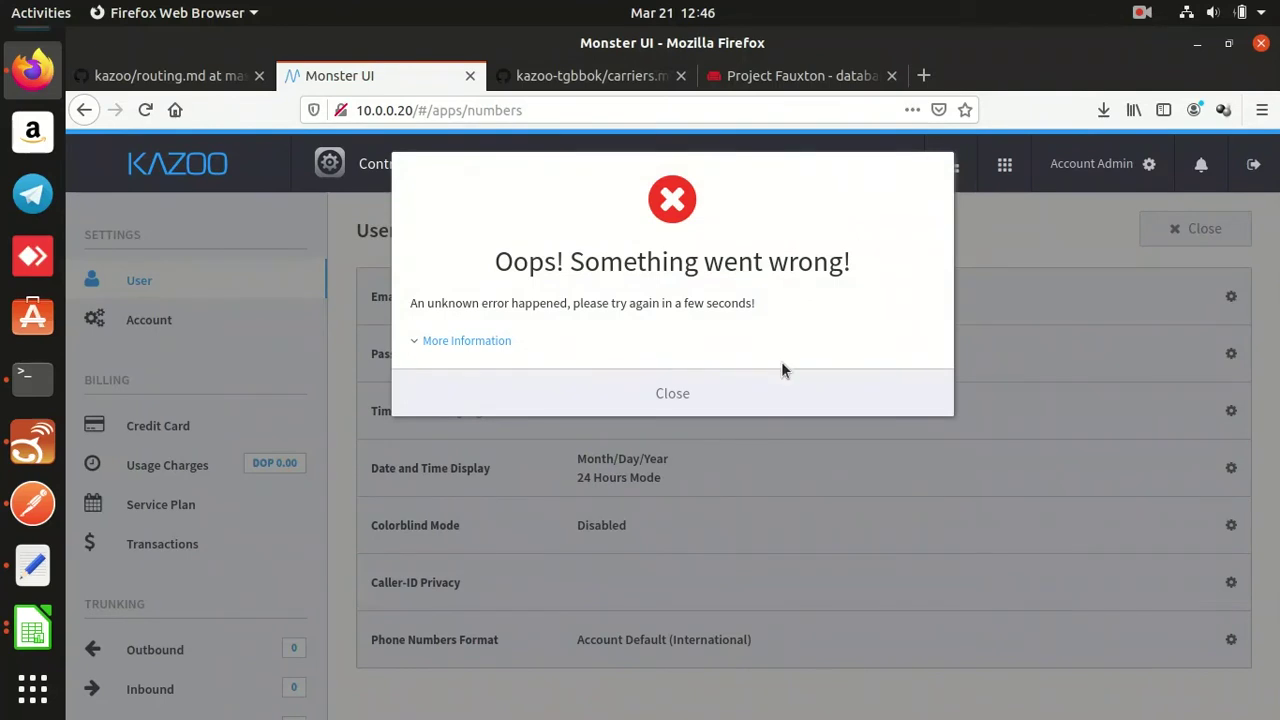
click(769, 392)
Switch to the PBX account from the account list and open its Card on File form.
click(940, 165)
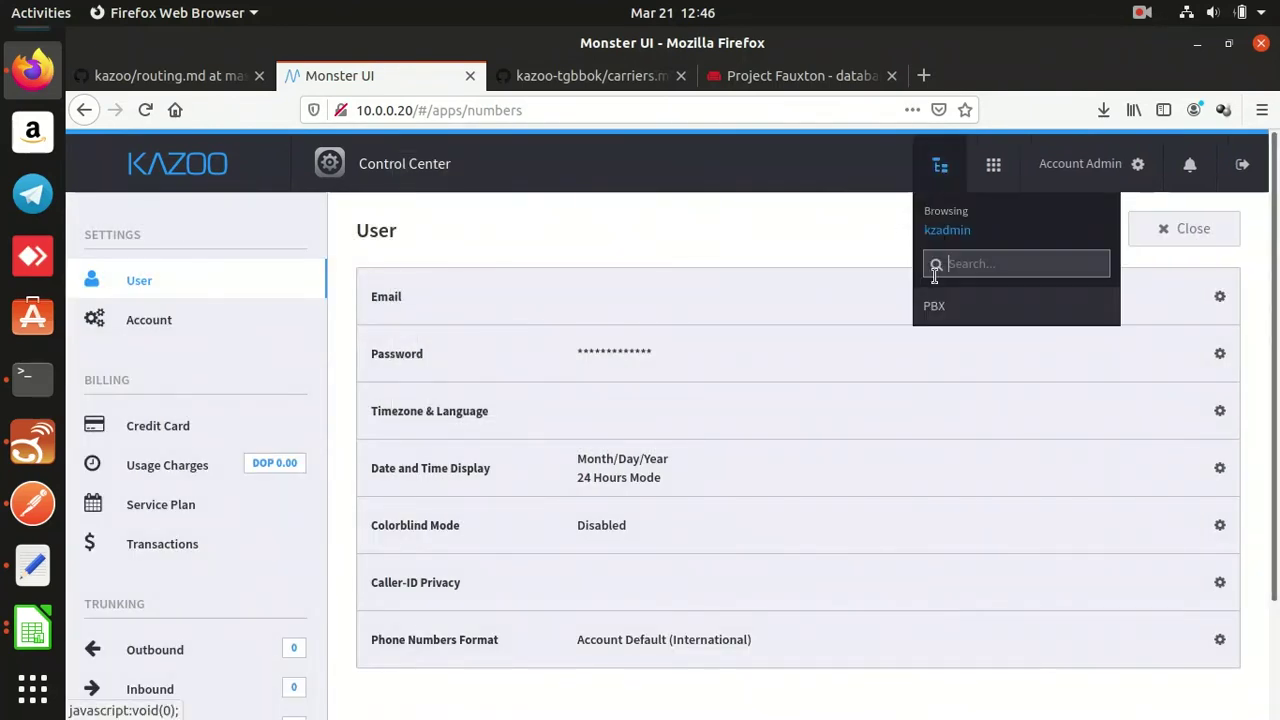
click(931, 311)
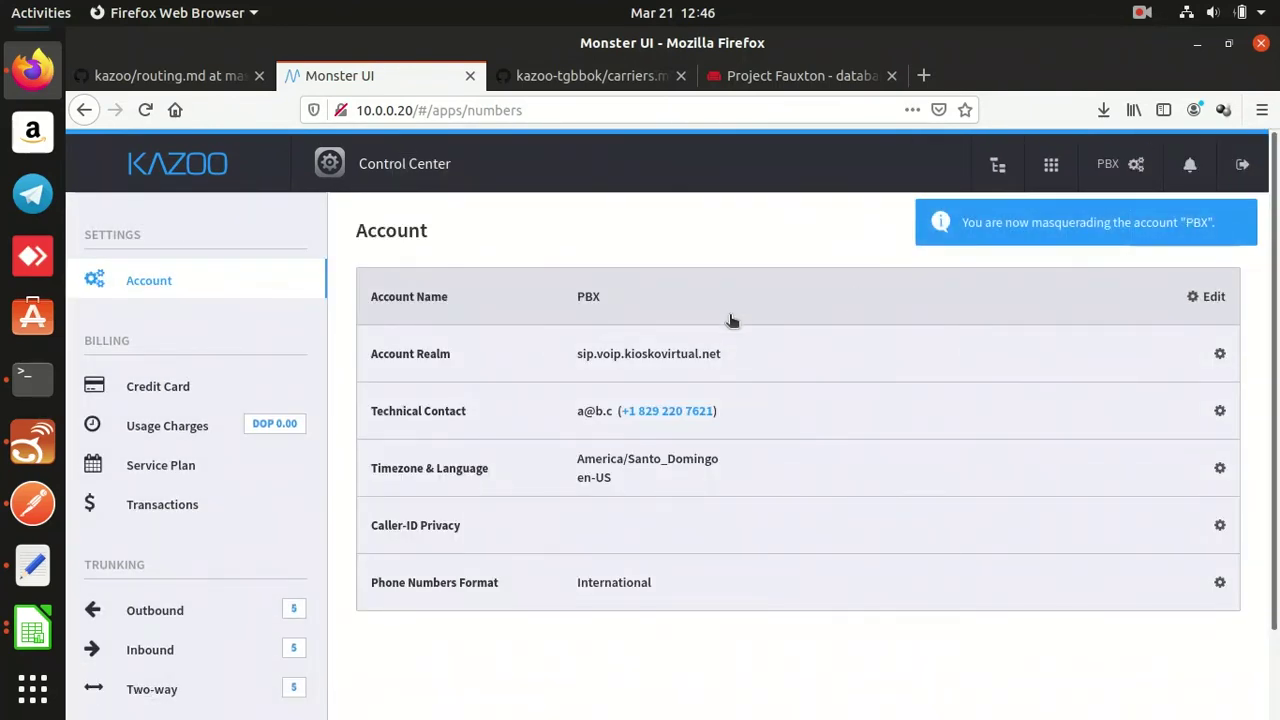
click(270, 378)
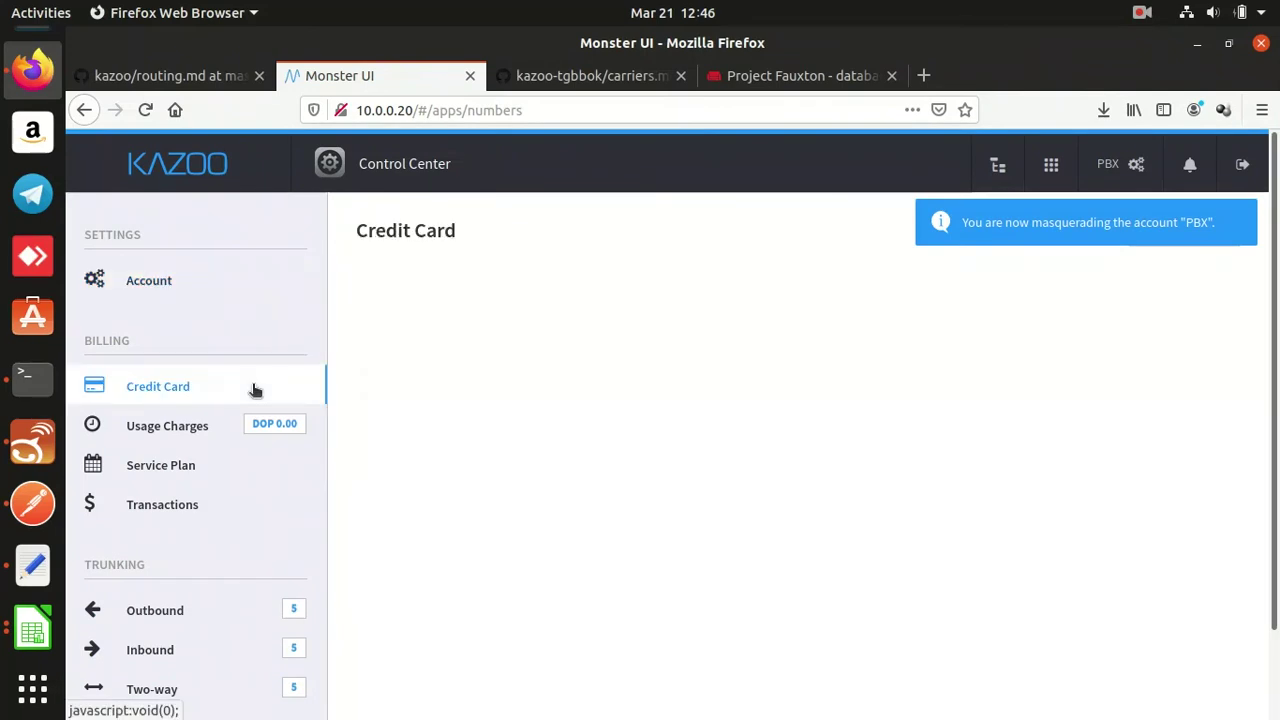
click(450, 314)
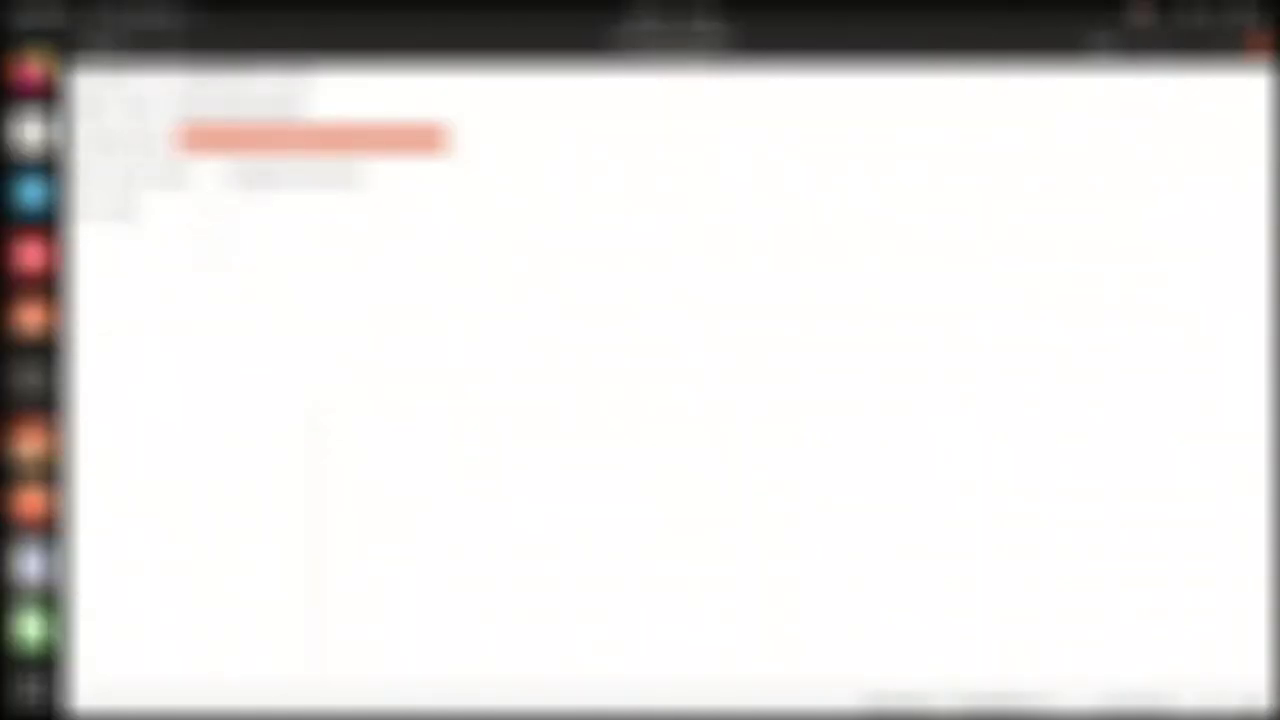
click(295, 172)
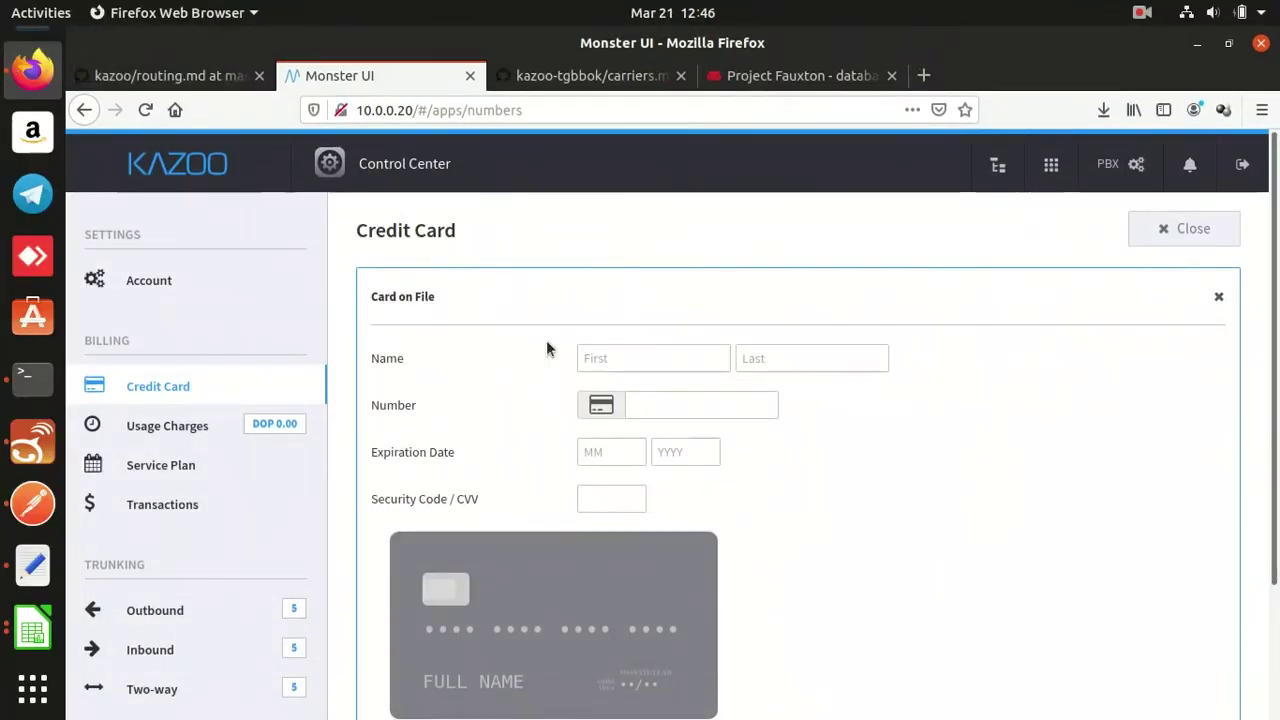
Enter the cardholder's first and last name and paste the card number.
click(584, 358)
key(Down)
key(Return)
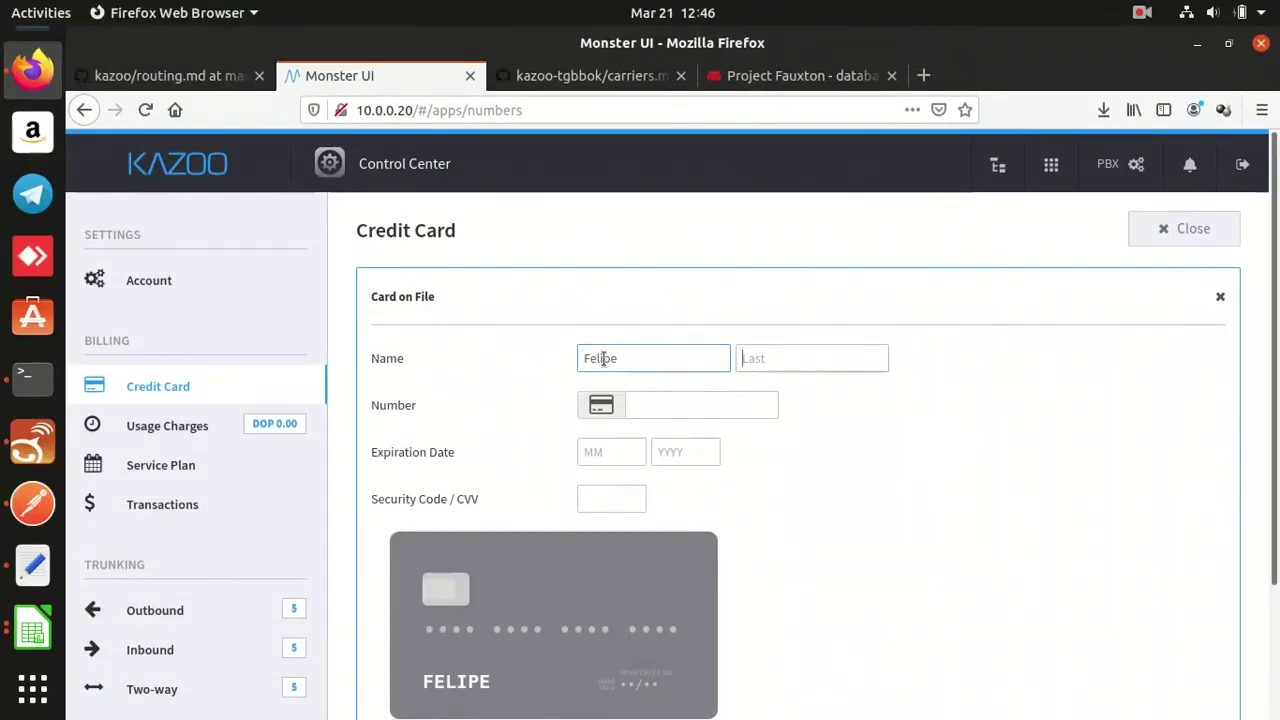
key(Tab)
key(Tab)
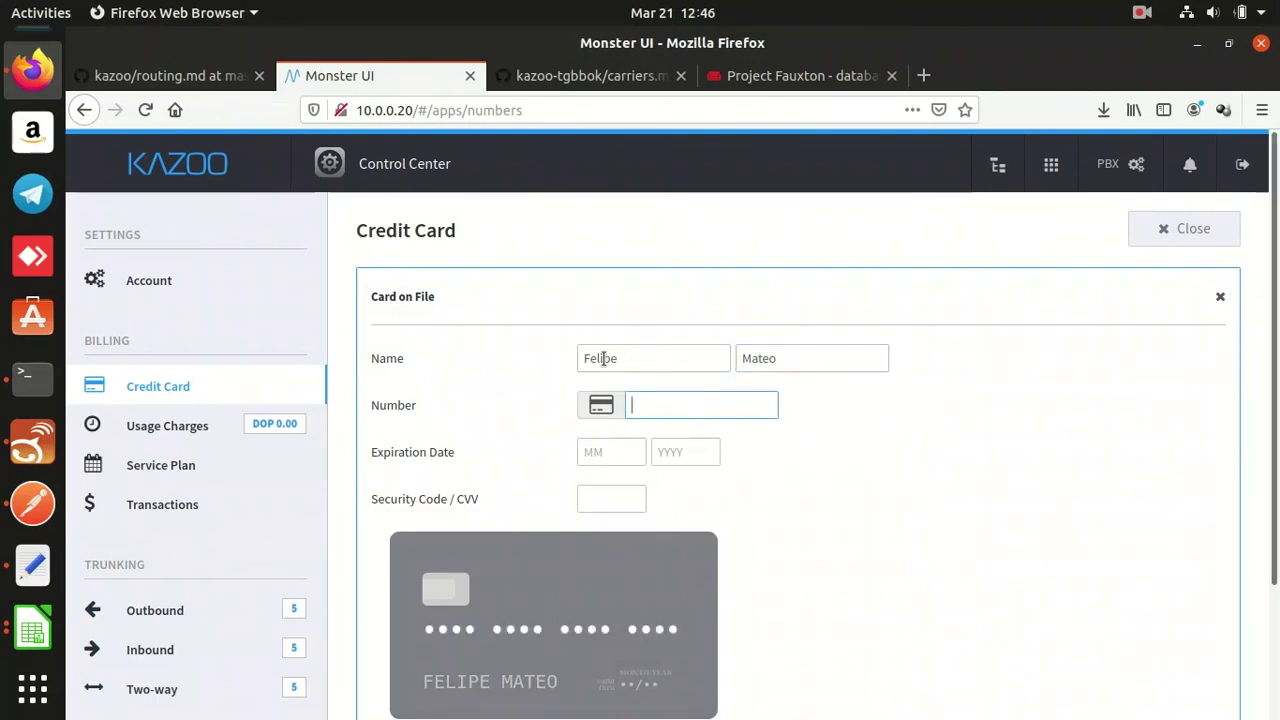
key(ctrl+v)
Set the expiration to 12/2021, complete the security code, and save the card.
key(Tab)
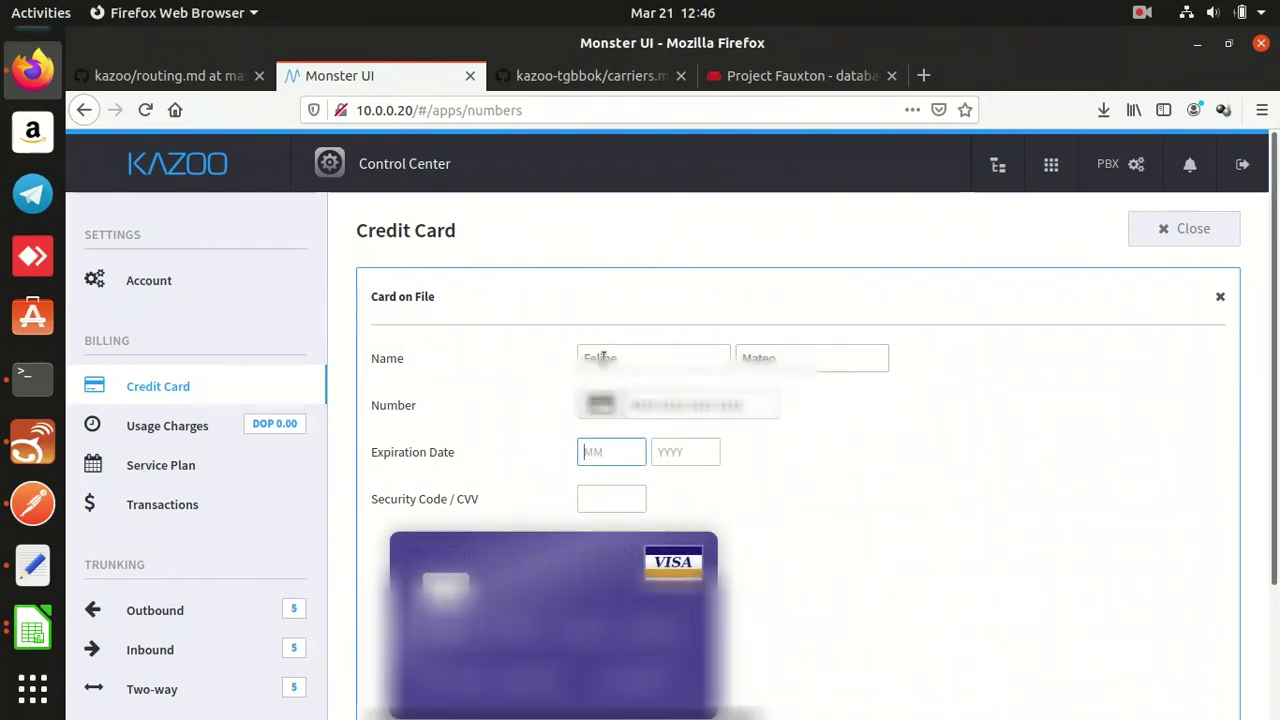
text(12)
key(Tab)
text(202)
key(BackSpace)
text(21)
key(Tab)
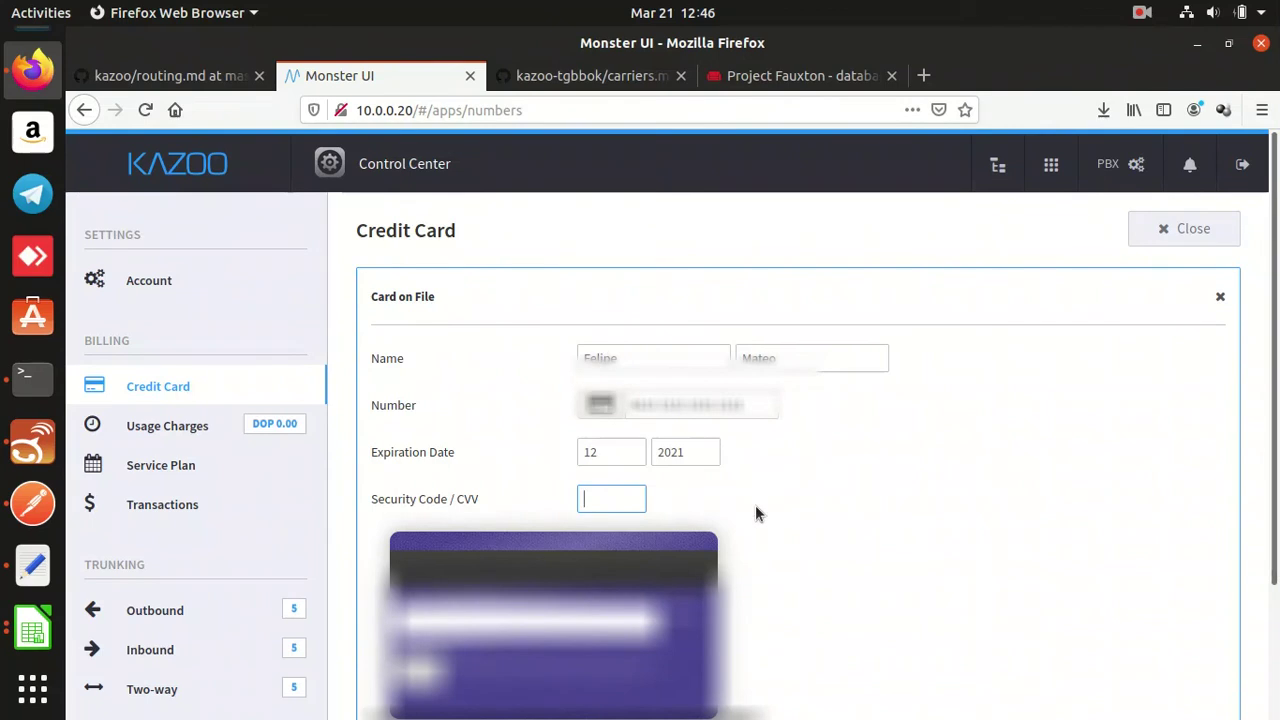
click(694, 449)
scroll(694, 449, down, 3)
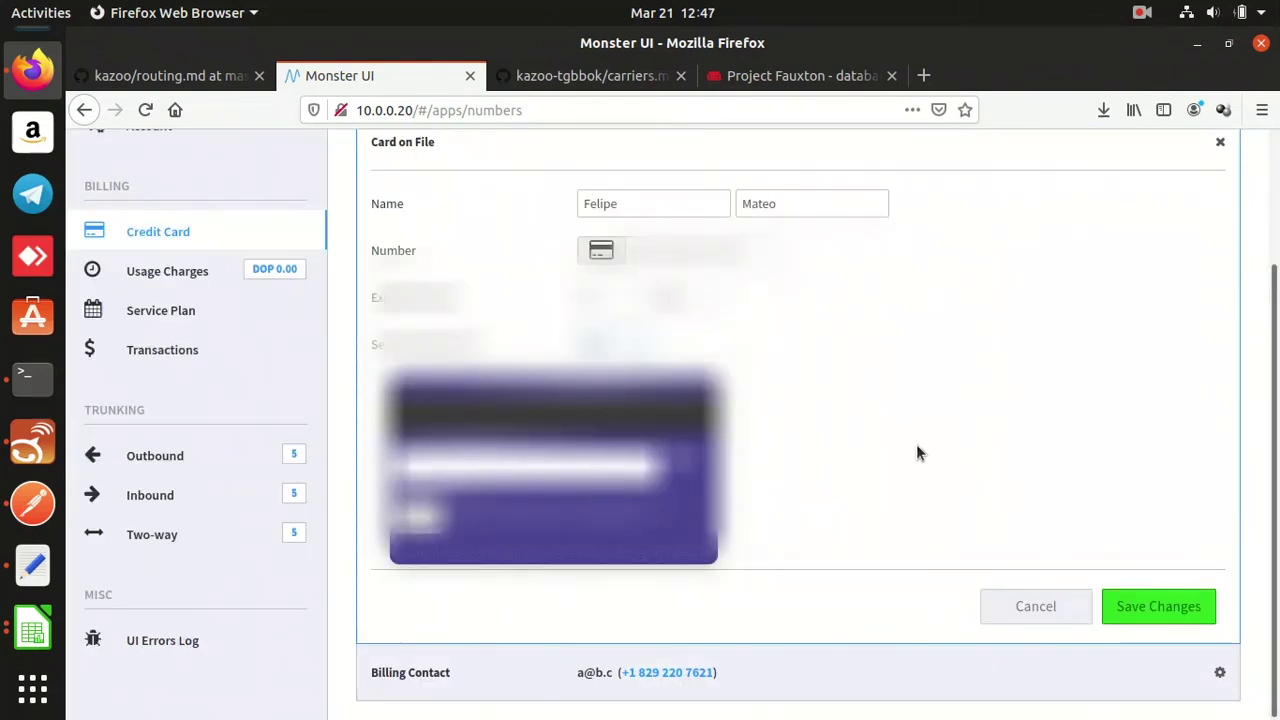
click(1140, 604)
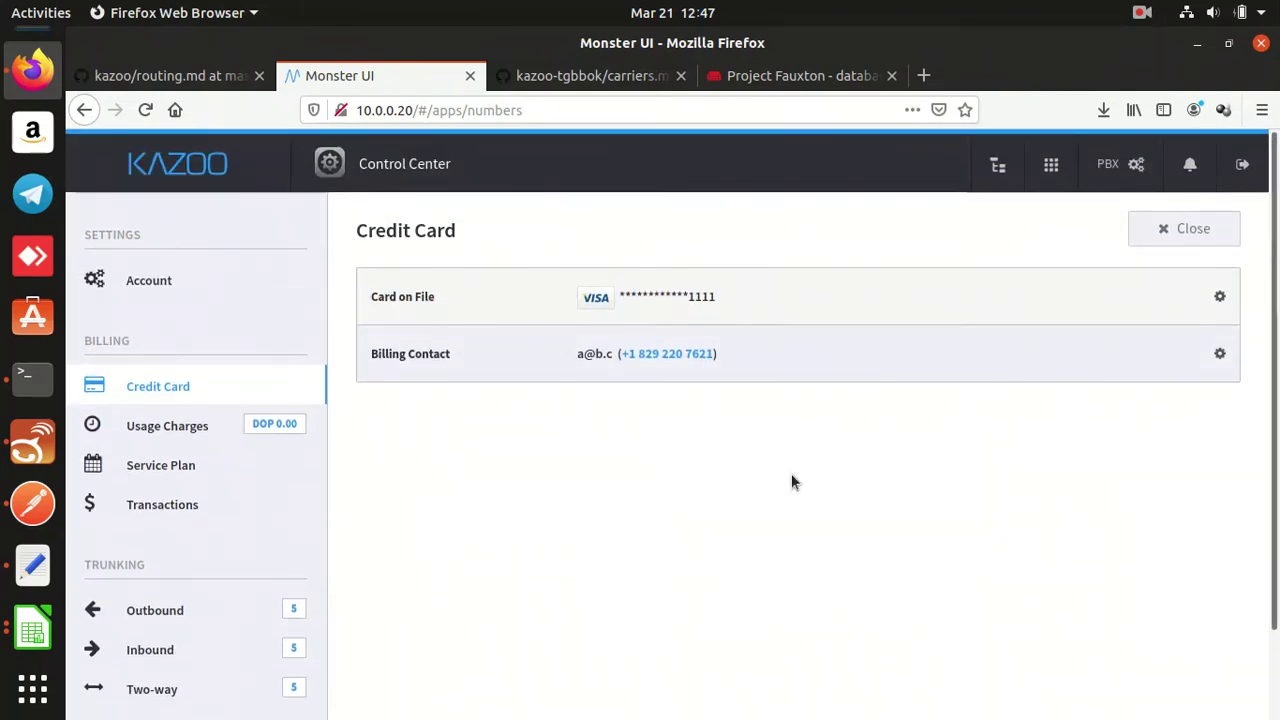
From Usage Charges' Add Credit options, enter 2 as the low-balance alert amount.
click(203, 425)
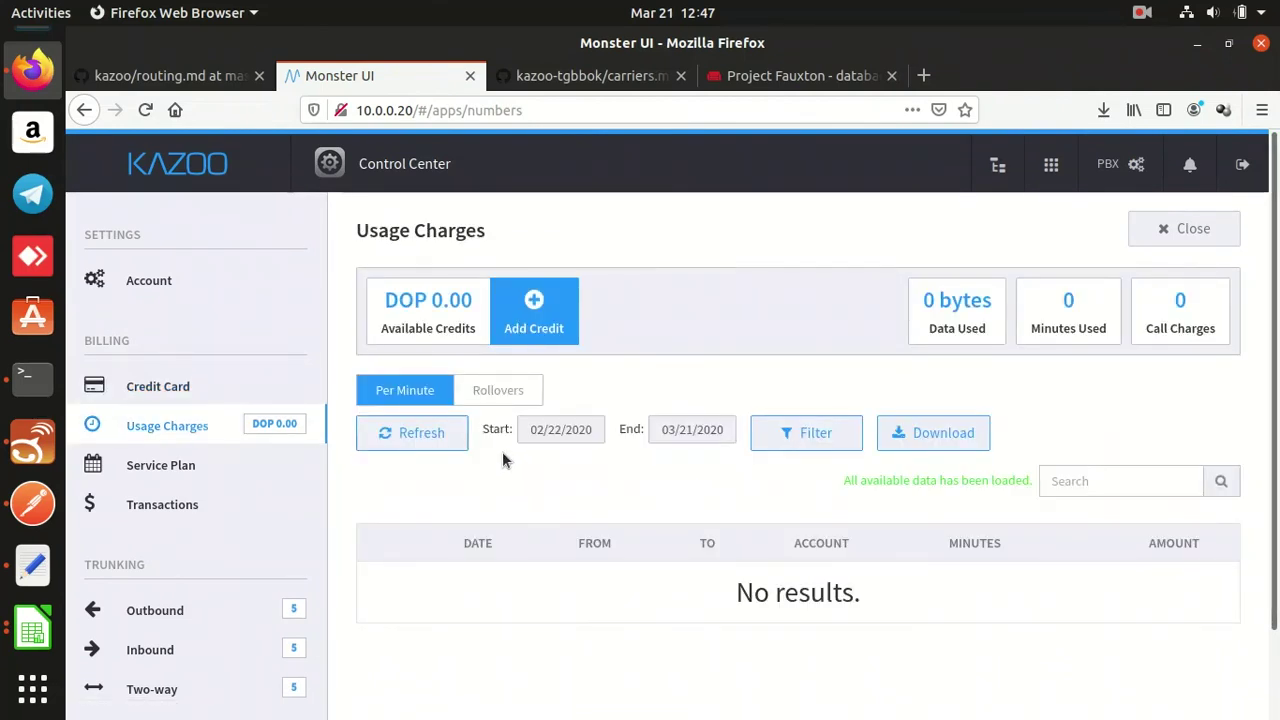
click(531, 325)
click(600, 299)
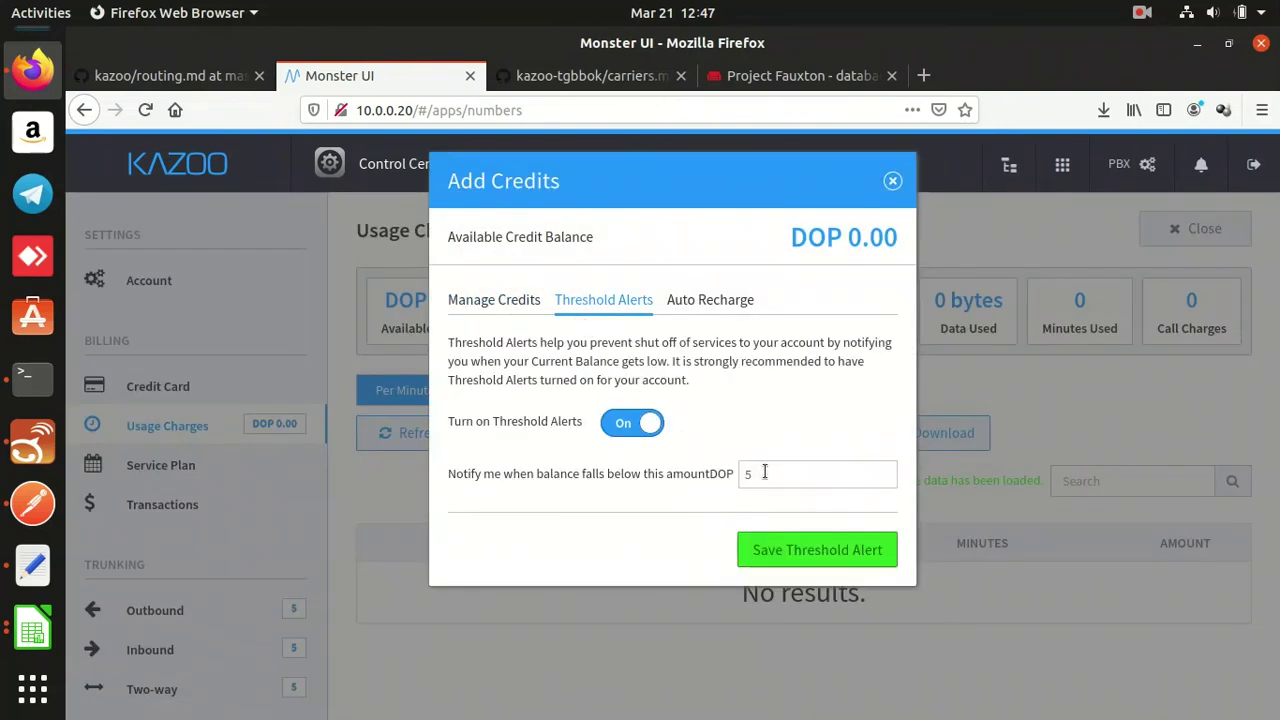
click(764, 473)
text(2)
Switch auto recharge on, recharging DOP 50 when balance drops below DOP 20, and confirm.
click(710, 300)
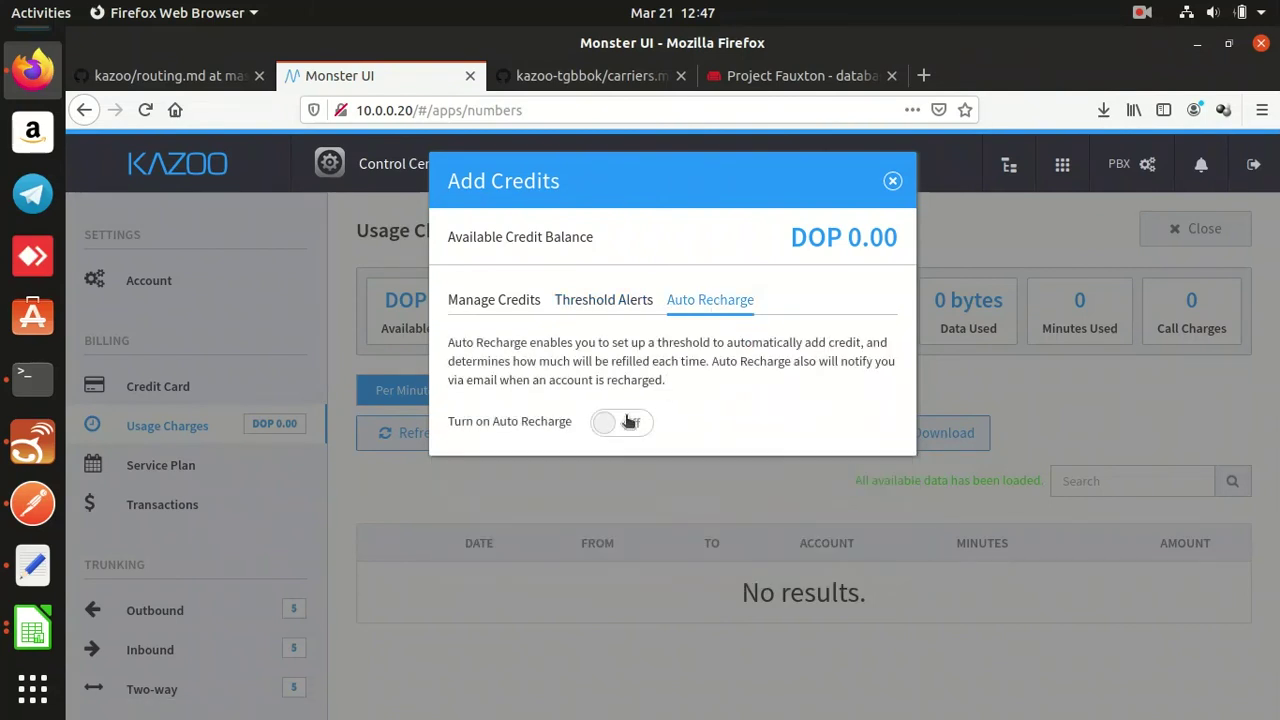
click(621, 422)
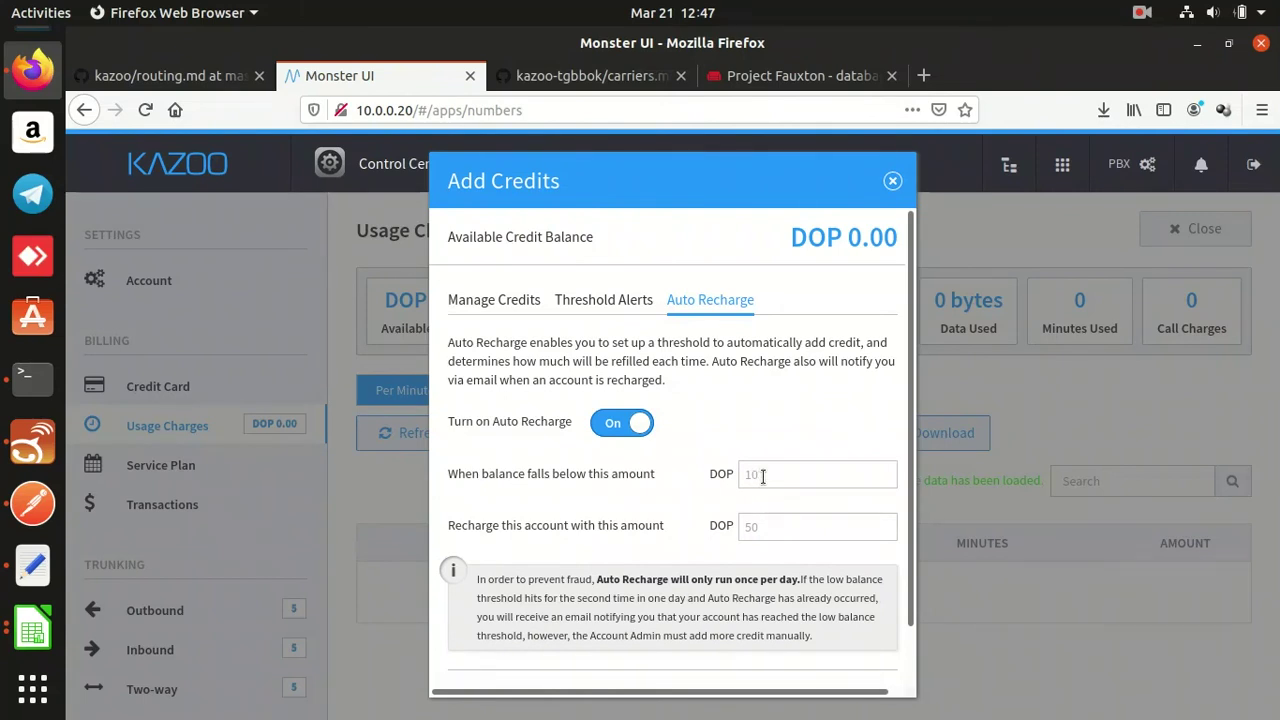
click(762, 476)
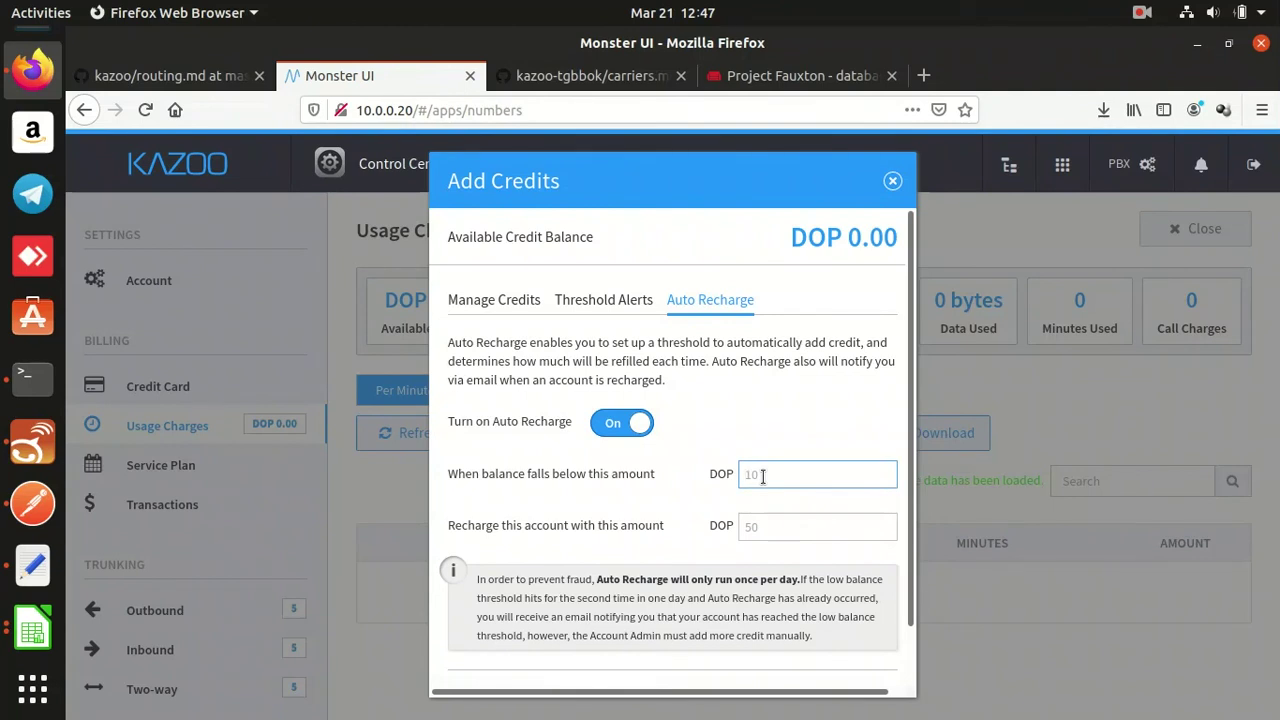
text(20)
click(760, 518)
text(50)
scroll(791, 555, down, 1)
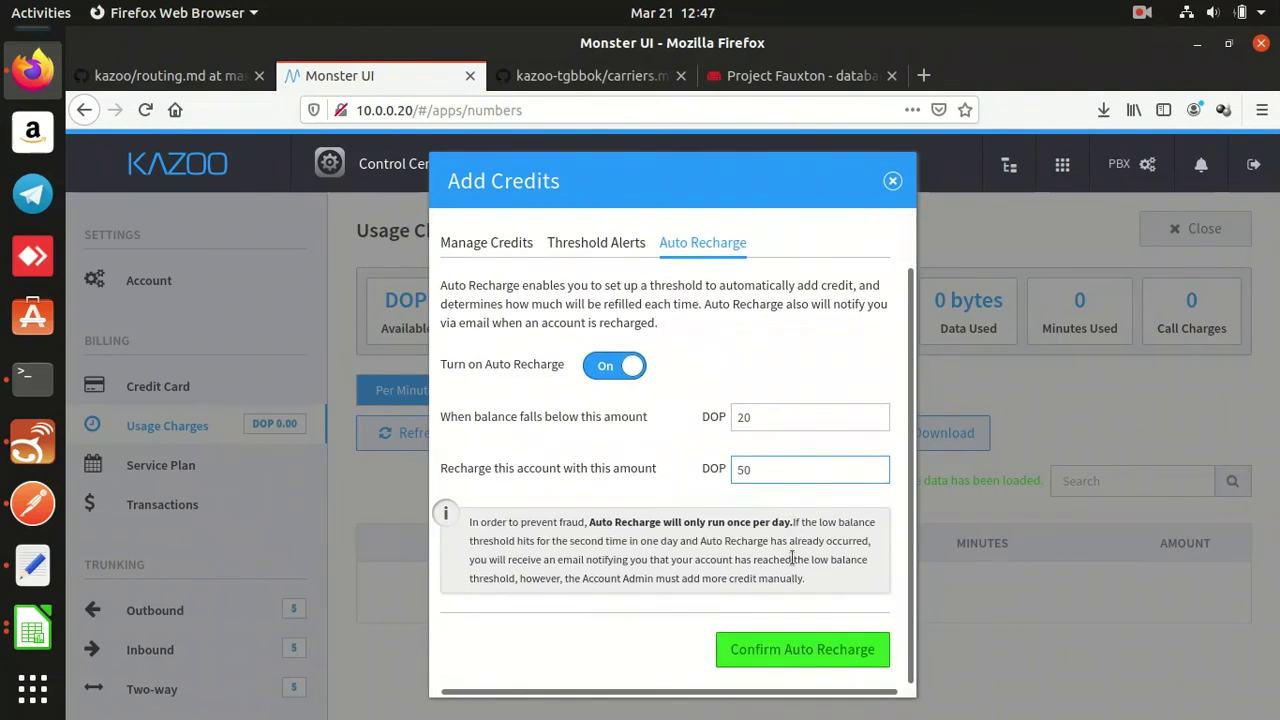
scroll(778, 578, left, 1)
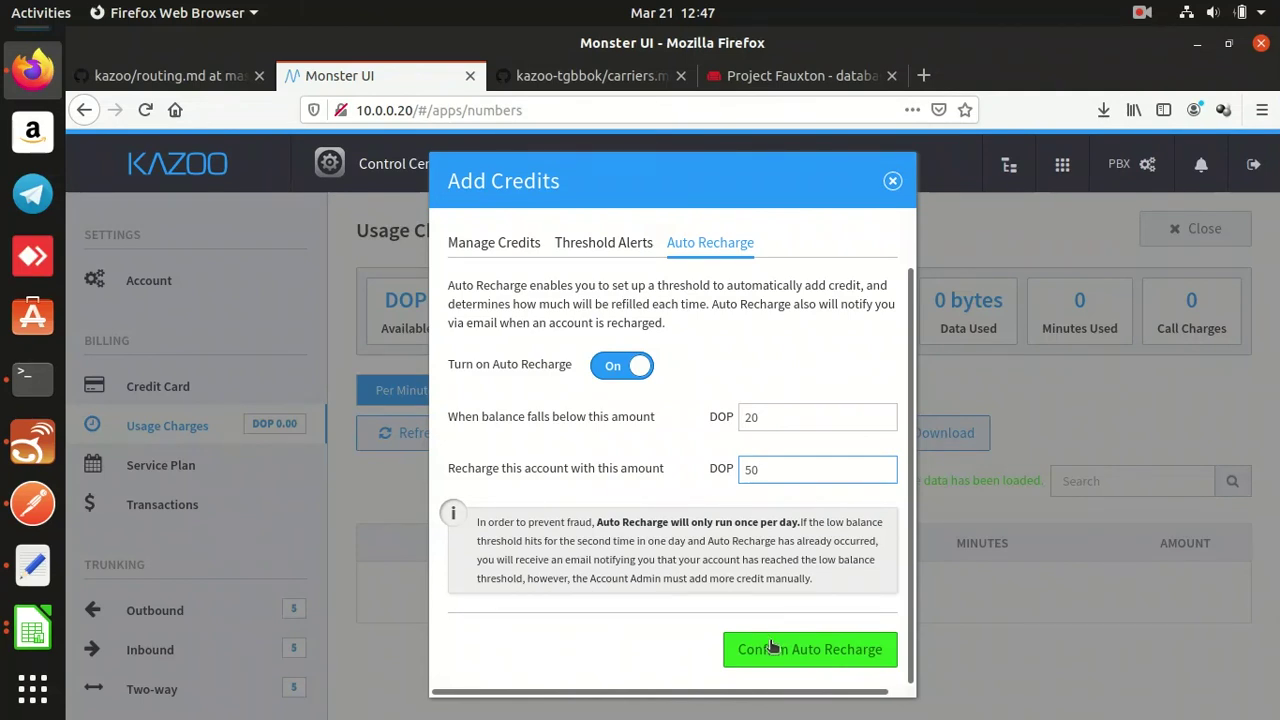
click(768, 648)
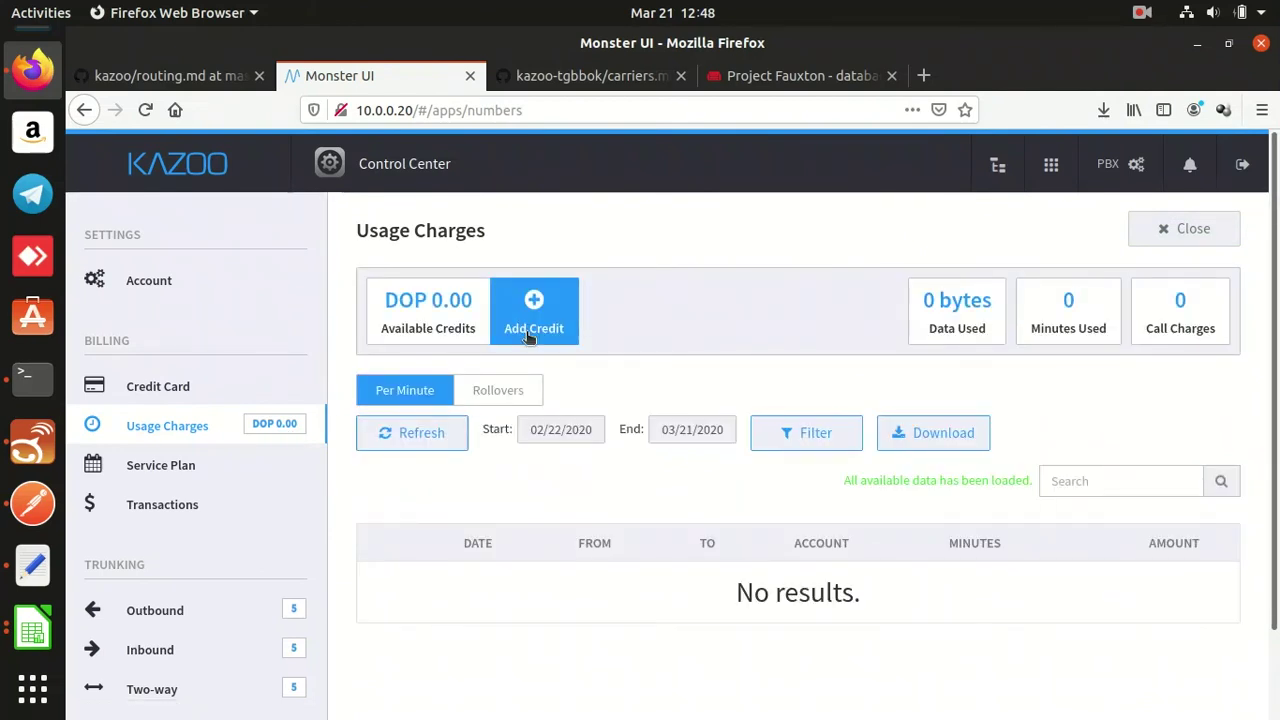
click(527, 337)
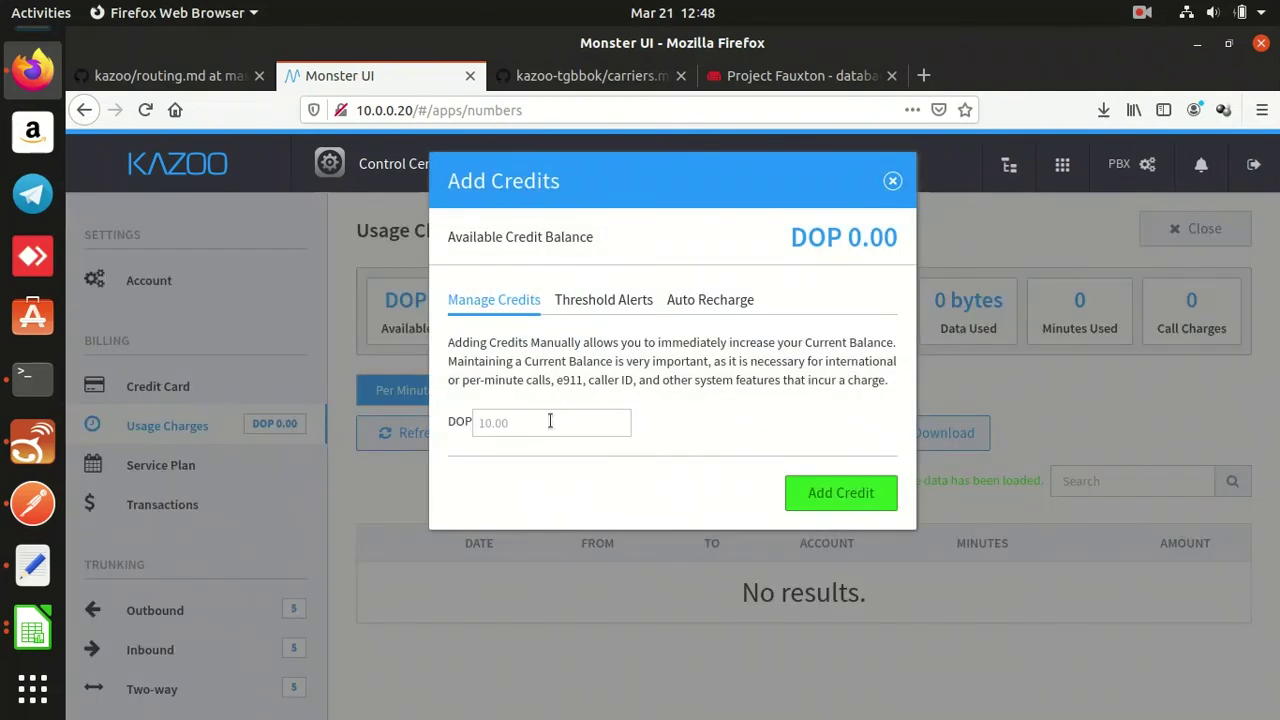
Enter 80.00 DOP on Manage Credits and add it to the balance.
click(547, 427)
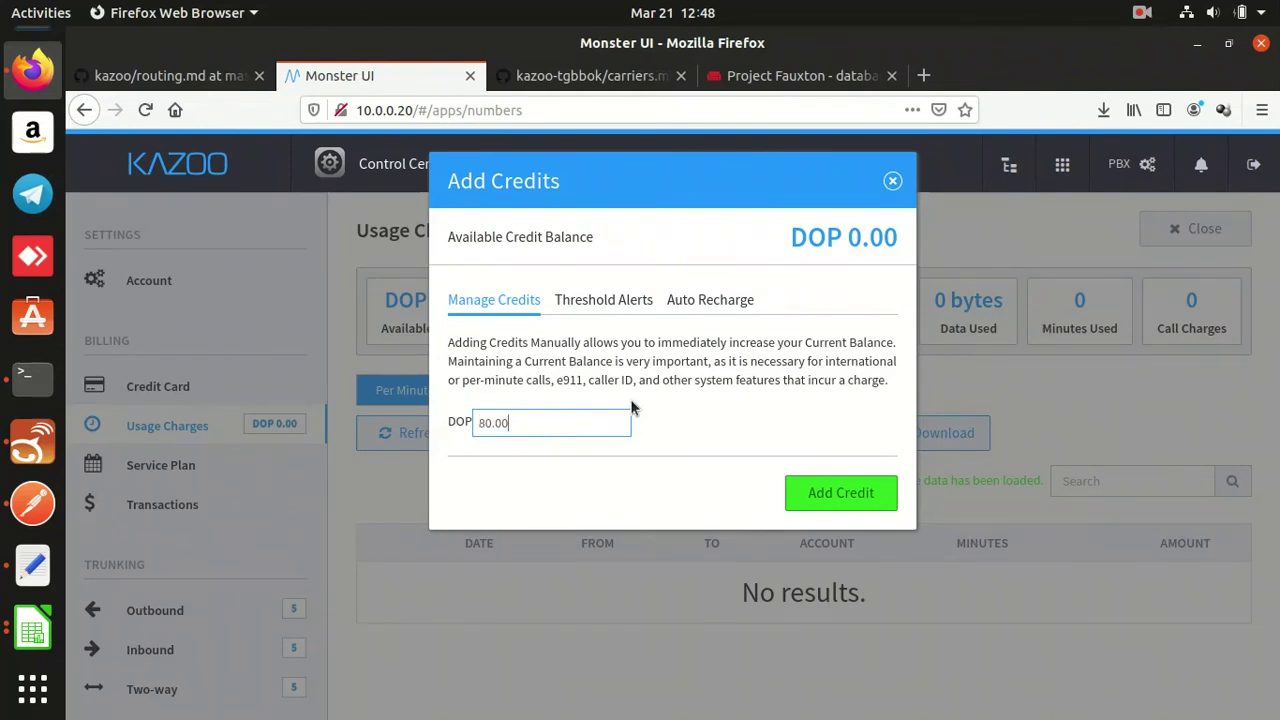
click(820, 490)
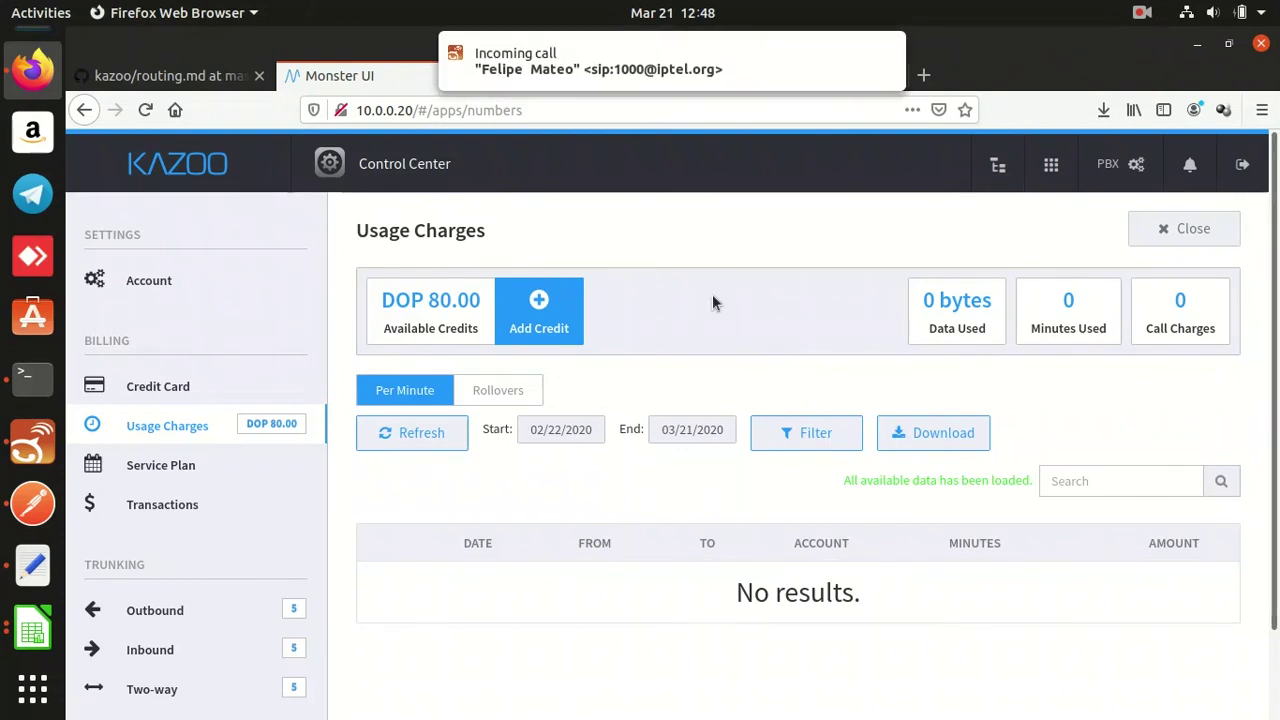
Decline the first call, answer and end a 10-second test call, then refresh Usage Charges.
click(711, 90)
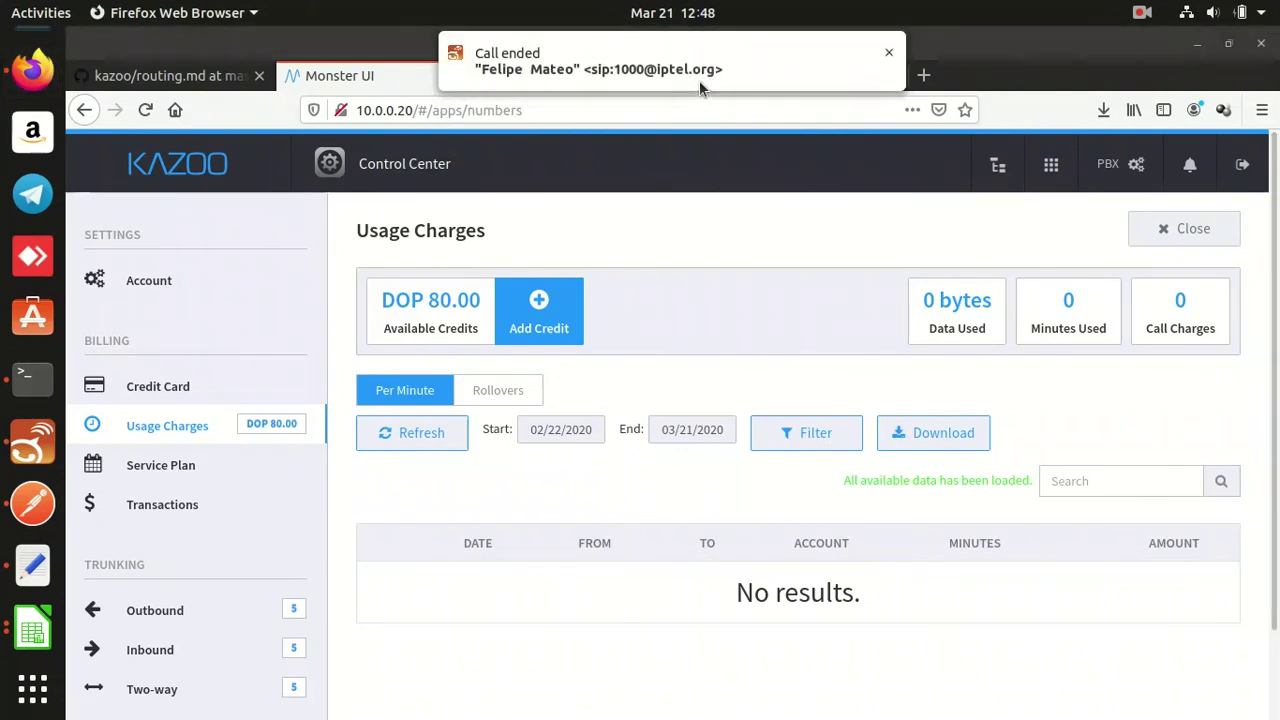
click(888, 52)
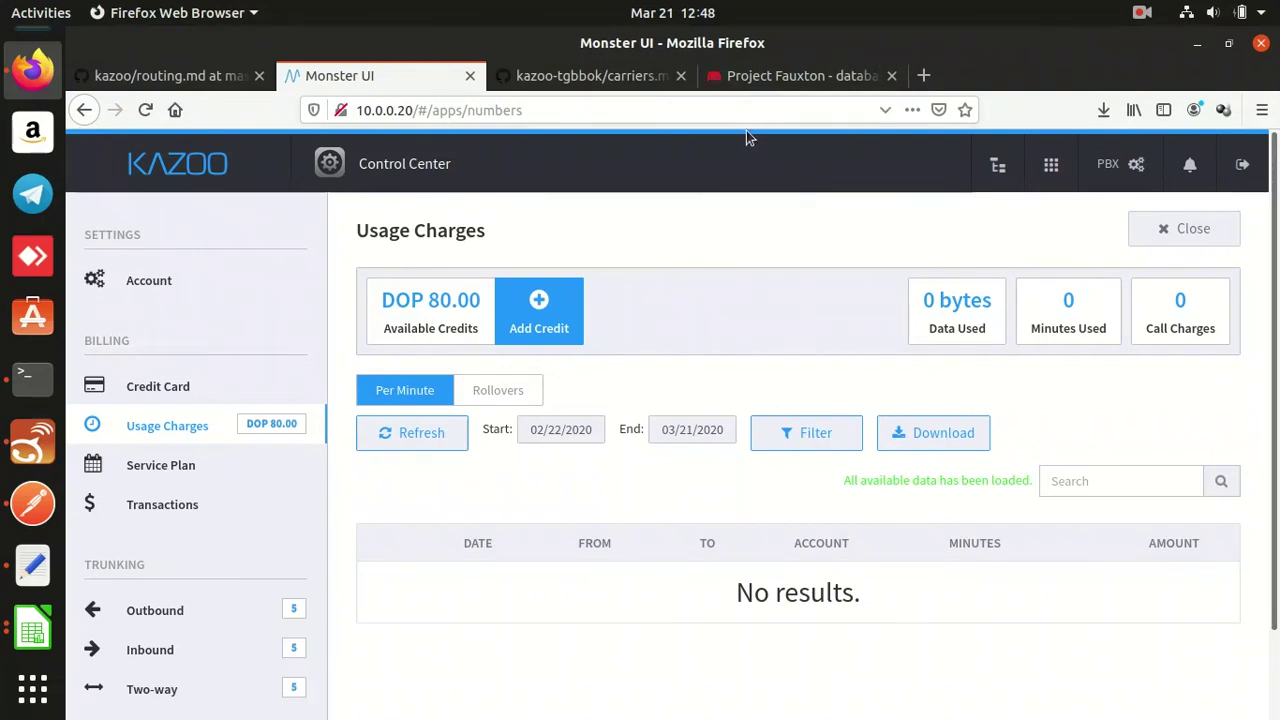
mouse_move(638, 95)
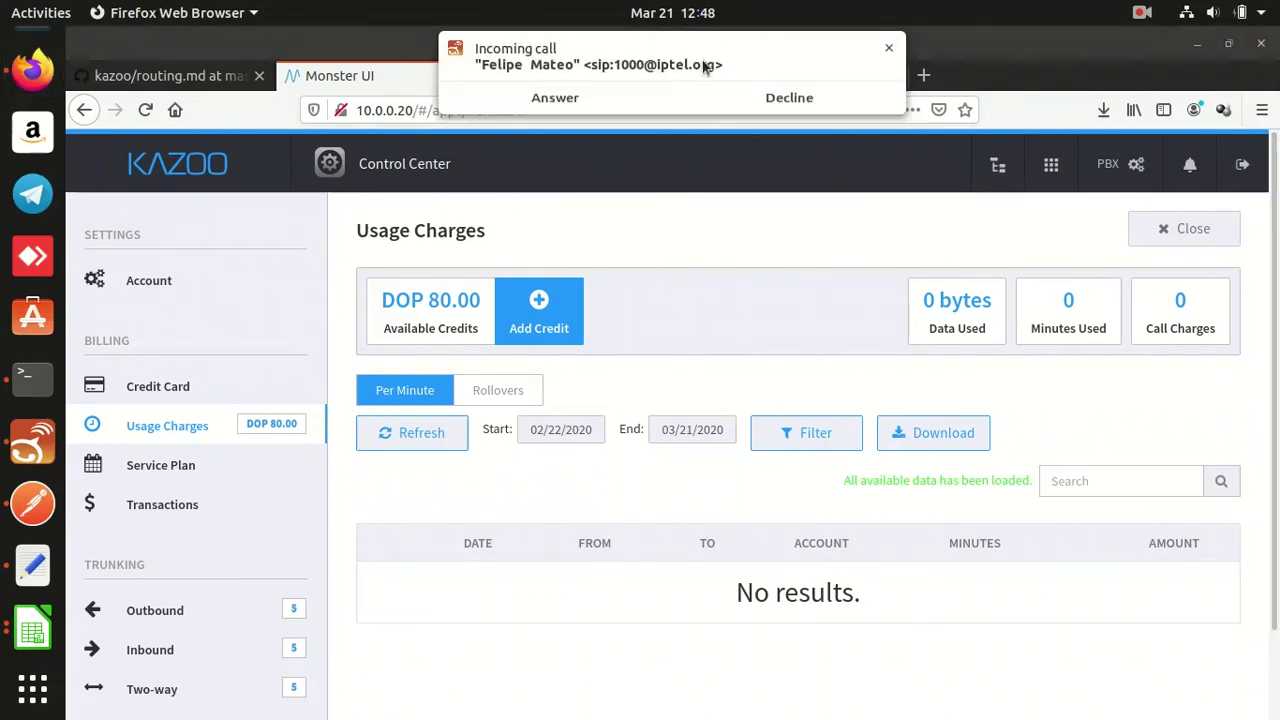
click(640, 95)
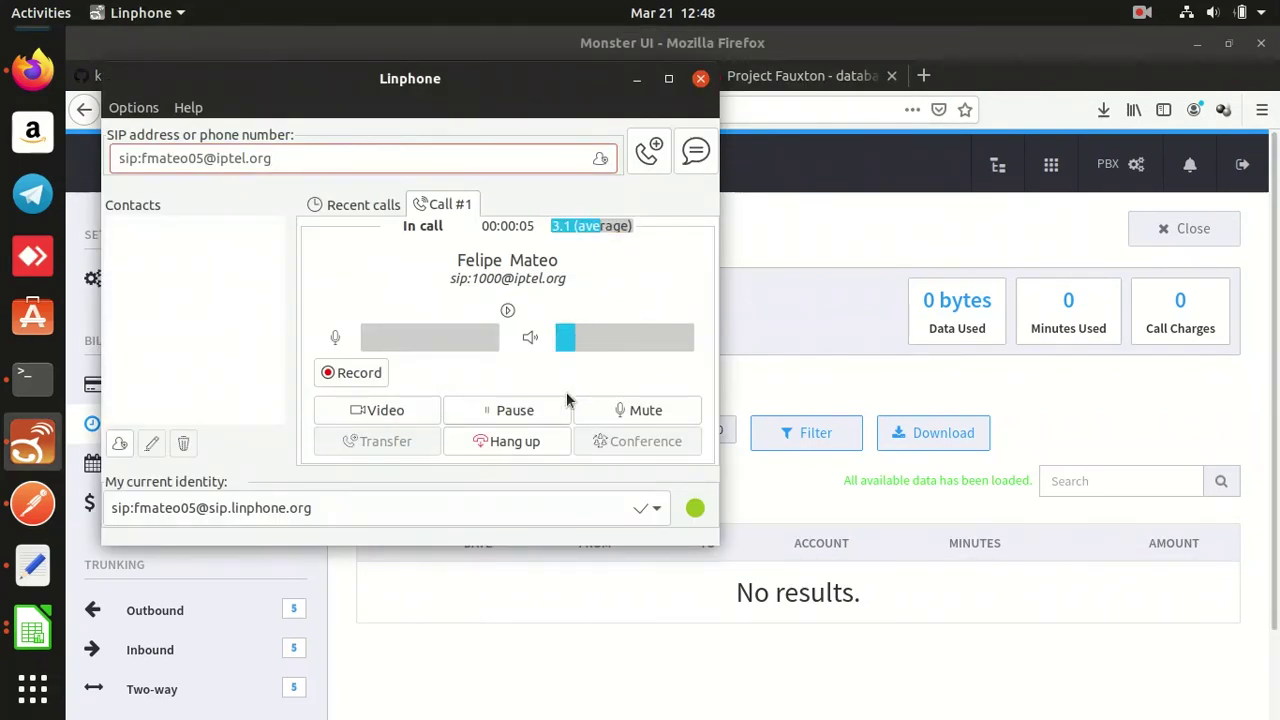
click(522, 442)
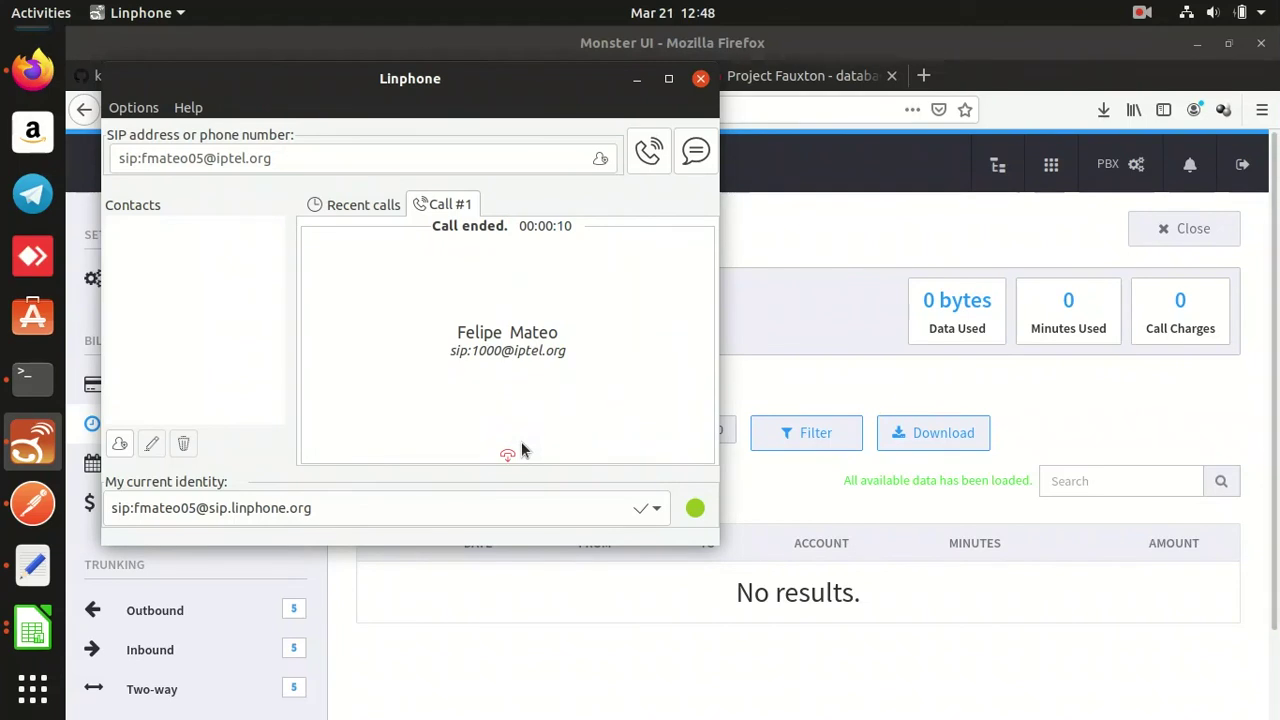
click(526, 591)
click(250, 445)
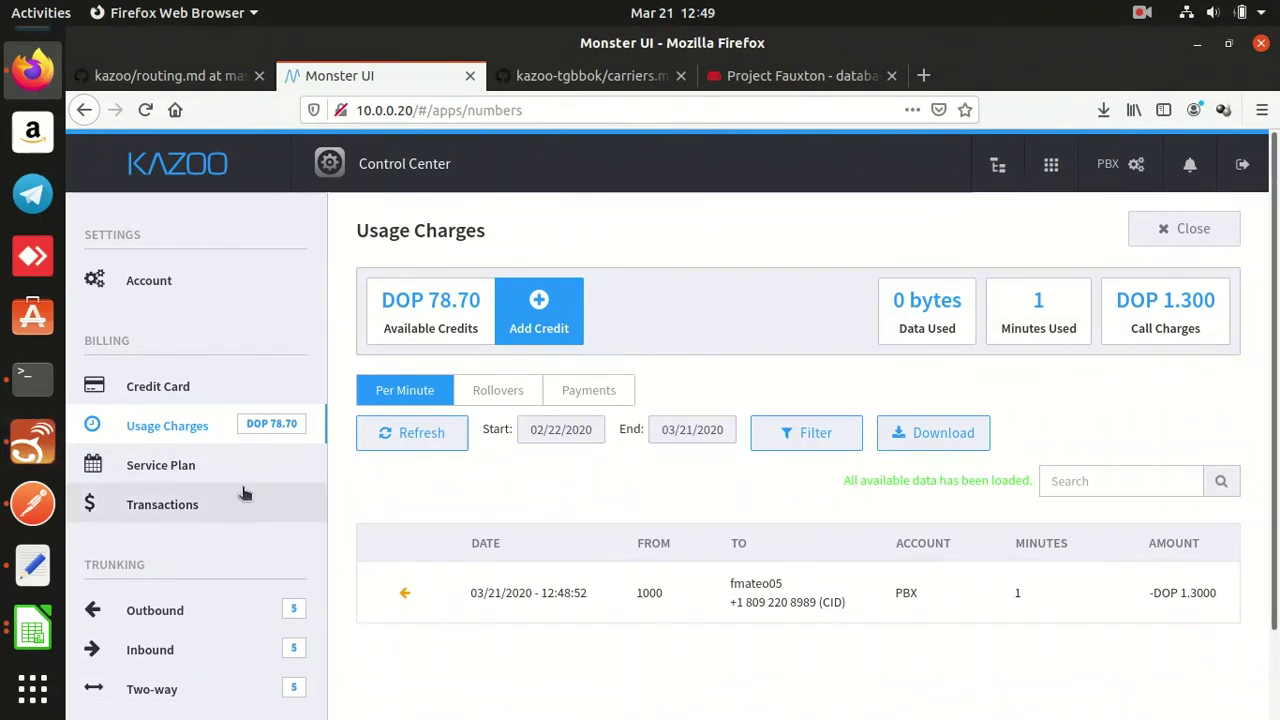
click(34, 440)
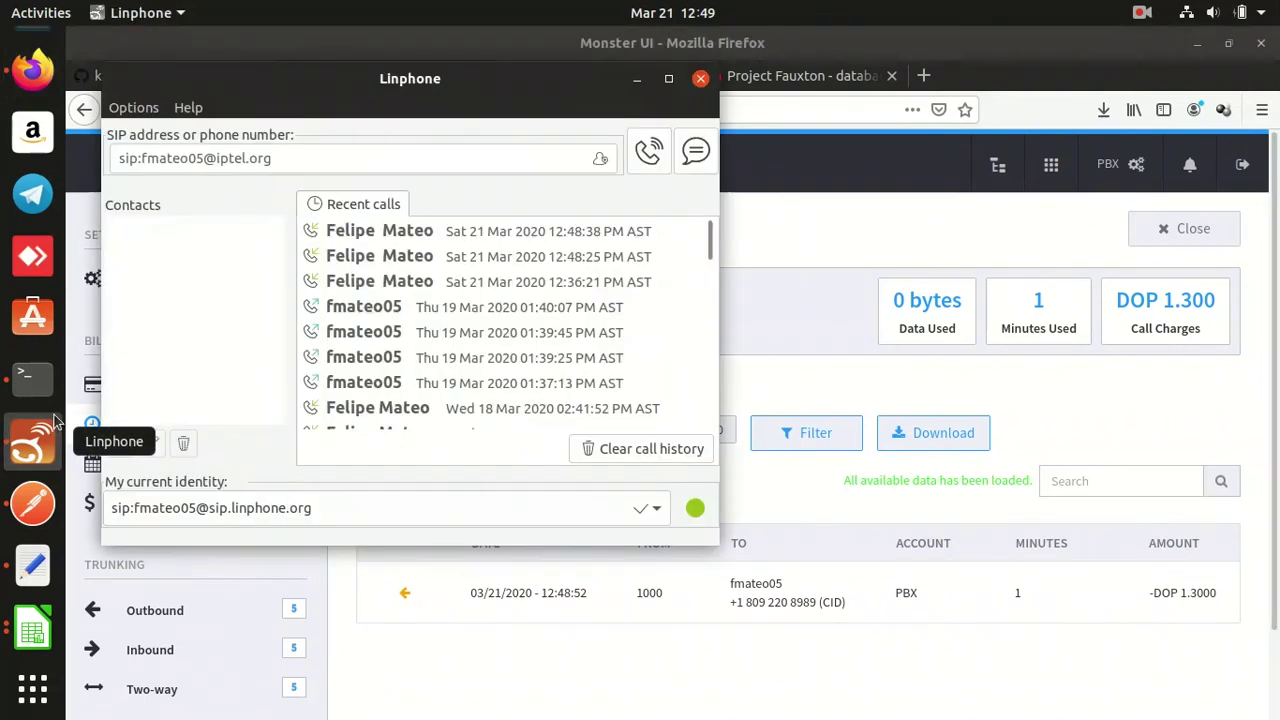
click(486, 161)
key(BackSpace)
key(BackSpace)
key(BackSpace)
key(BackSpace)
key(BackSpace)
key(BackSpace)
key(BackSpace)
text(pi.fr)
click(643, 152)
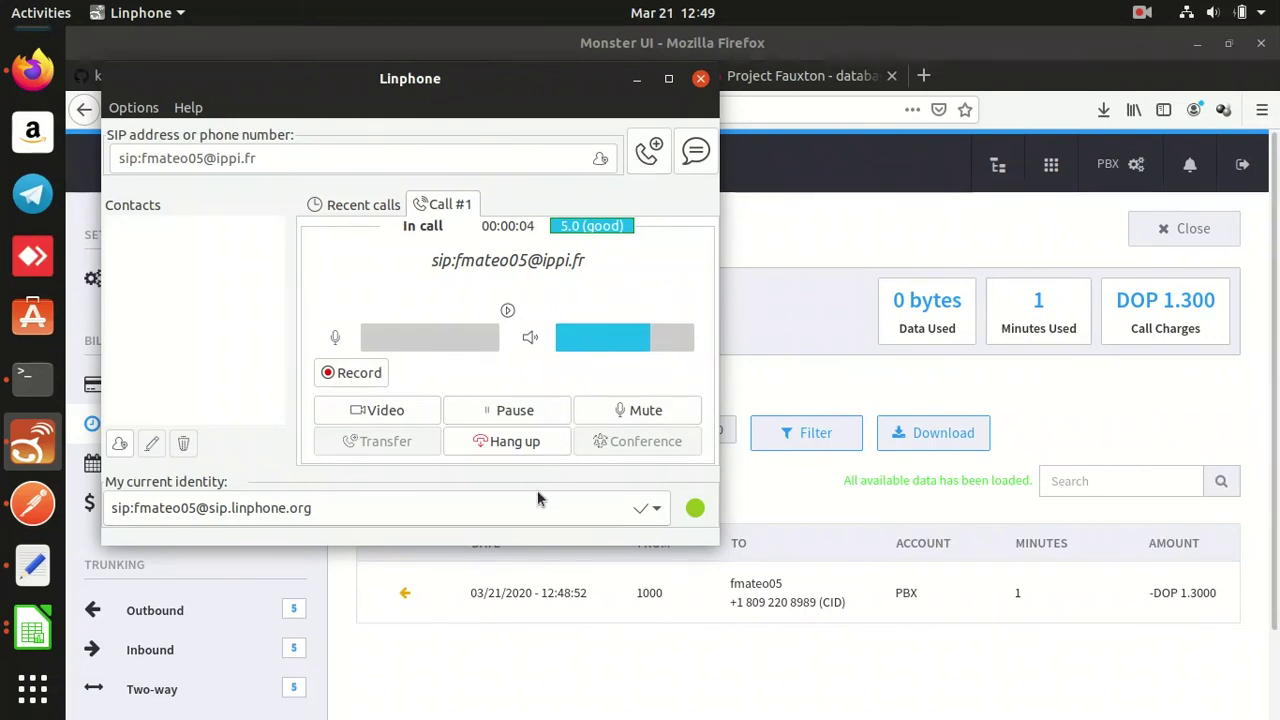
click(521, 437)
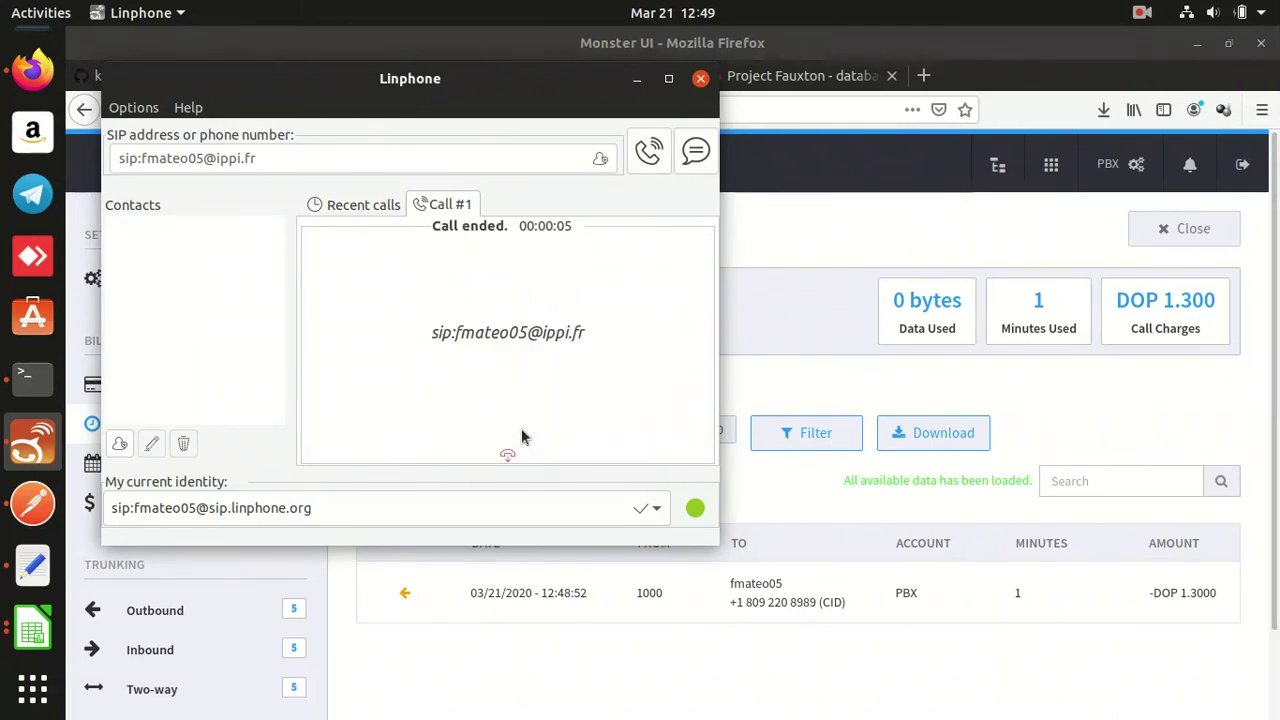
Rerun fs_cli from history to start the FreeSWITCH console.
click(50, 378)
key(Up)
key(Up)
key(Up)
key(Up)
key(Up)
key(Return)
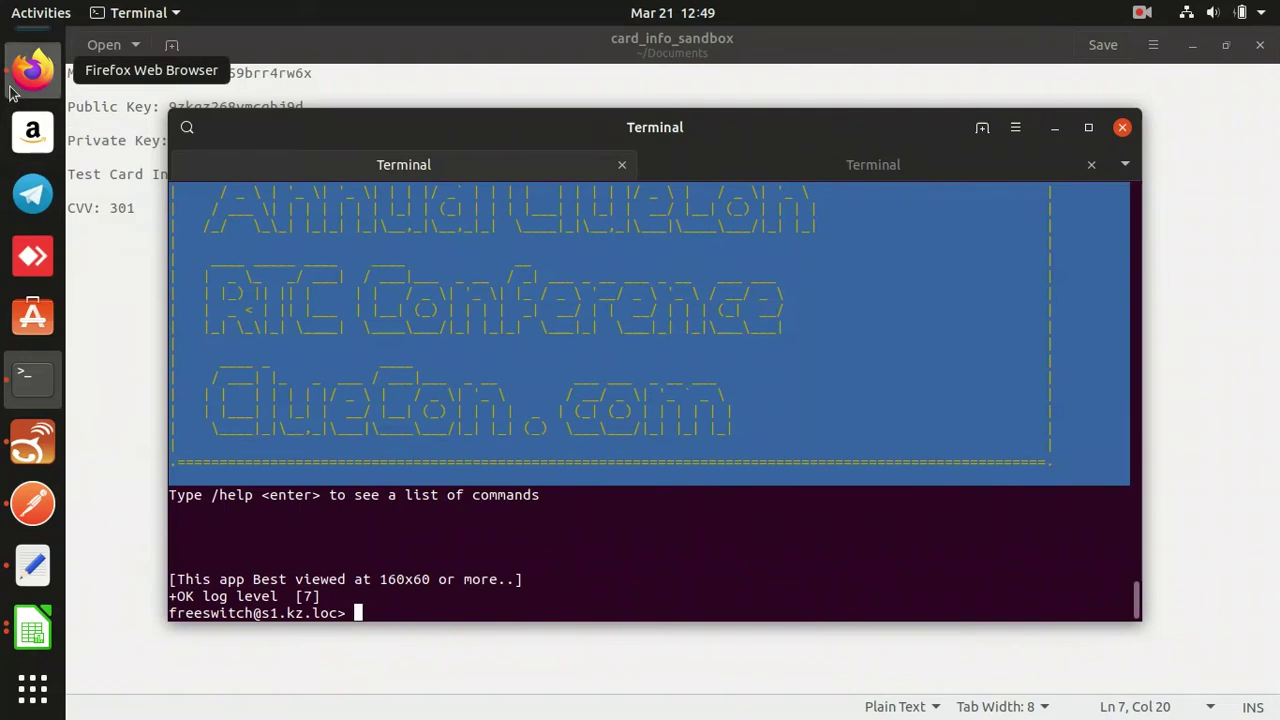
Refresh the Usage Charges list in Monster UI.
click(12, 90)
click(182, 440)
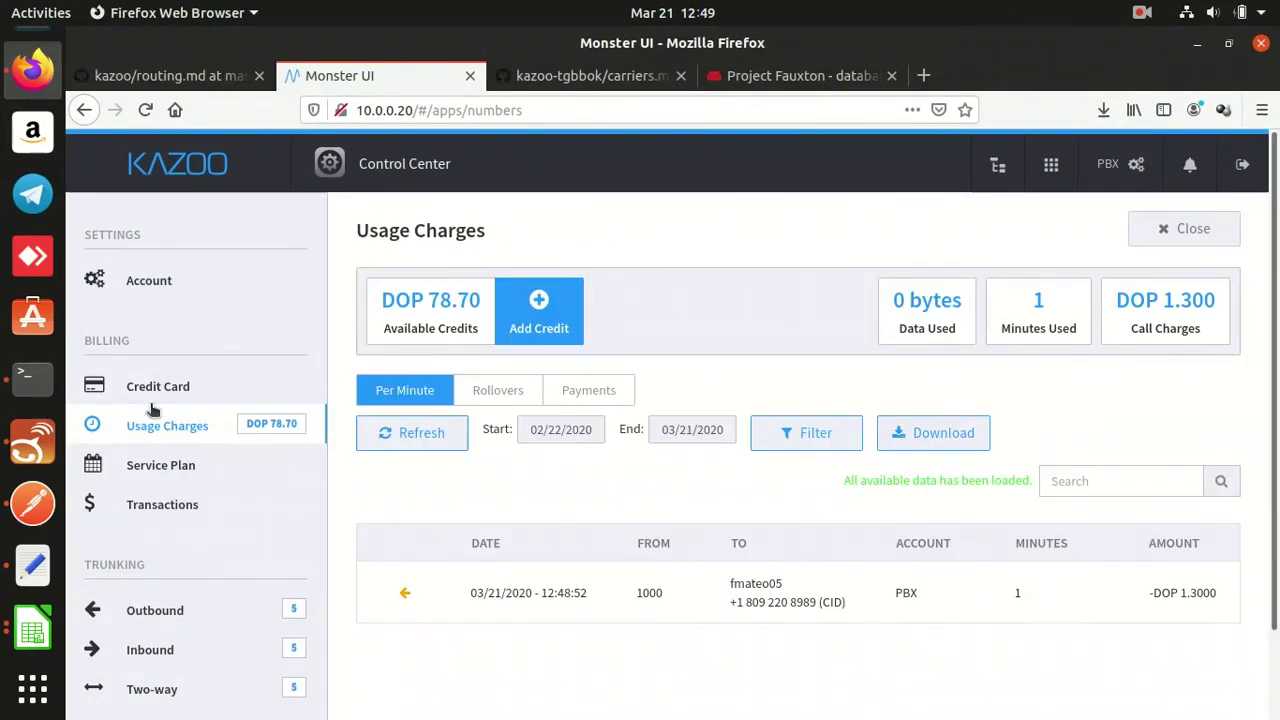
click(52, 388)
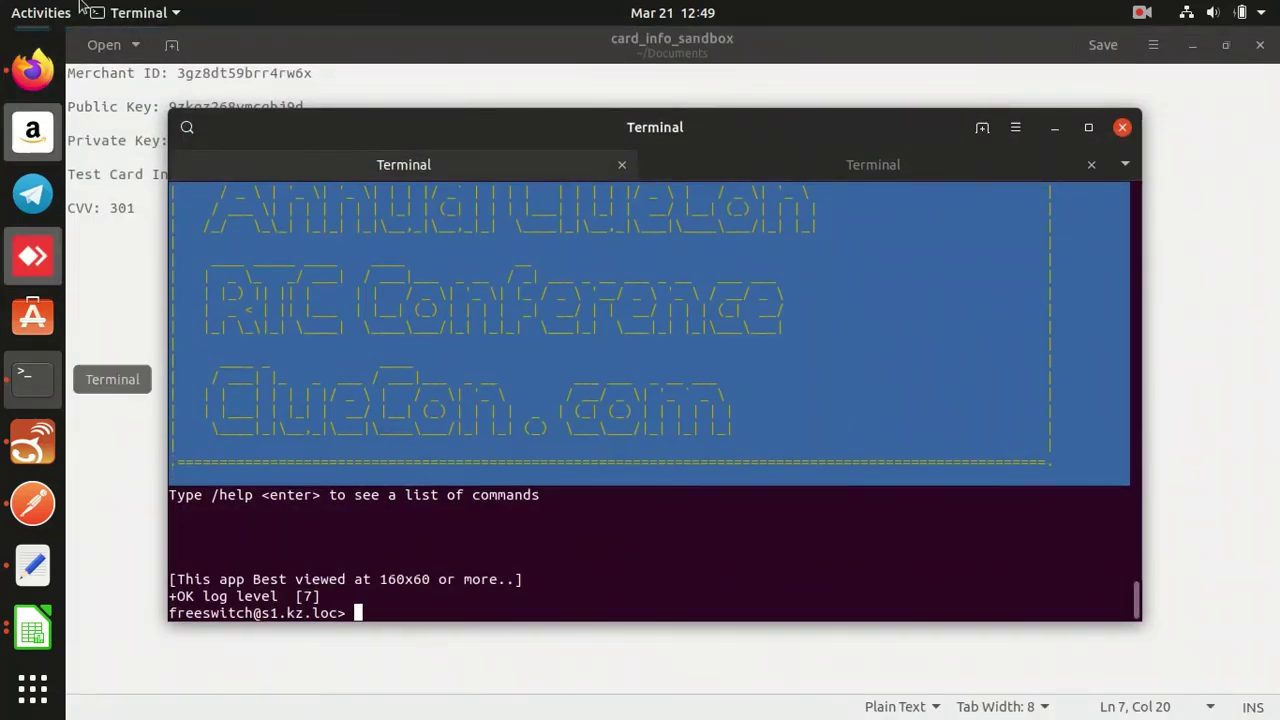
click(42, 430)
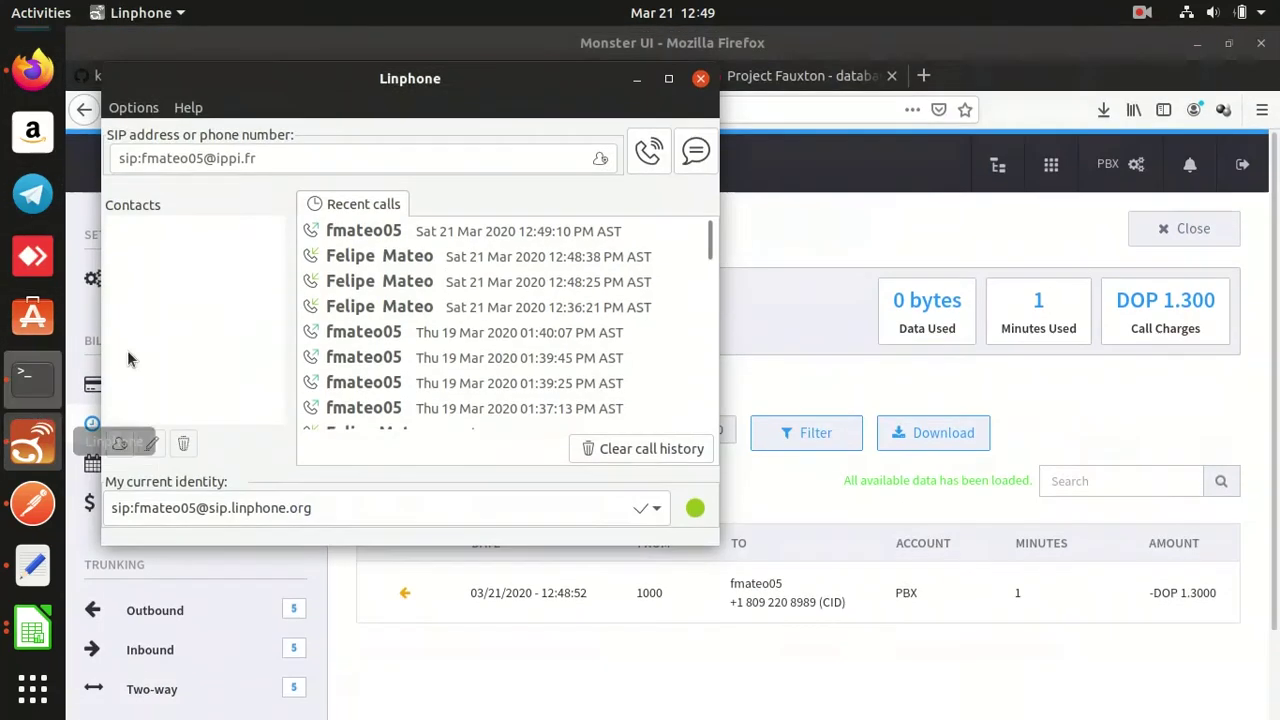
click(443, 244)
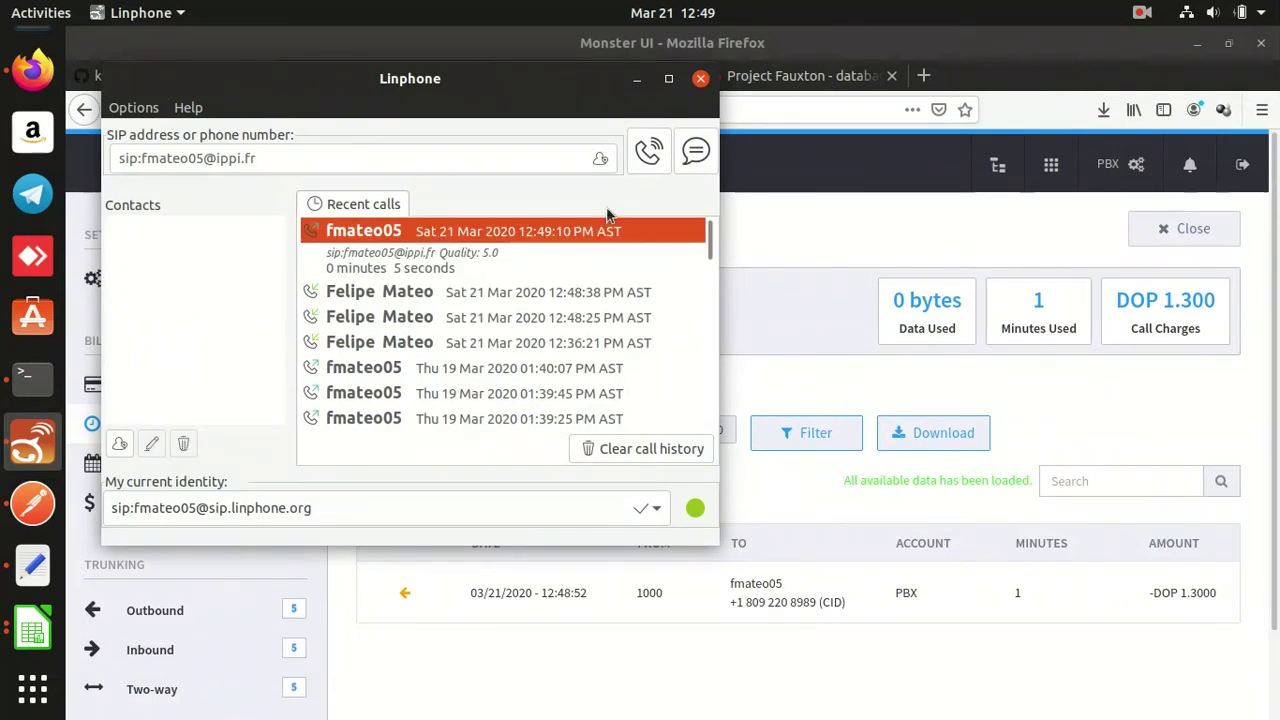
click(645, 158)
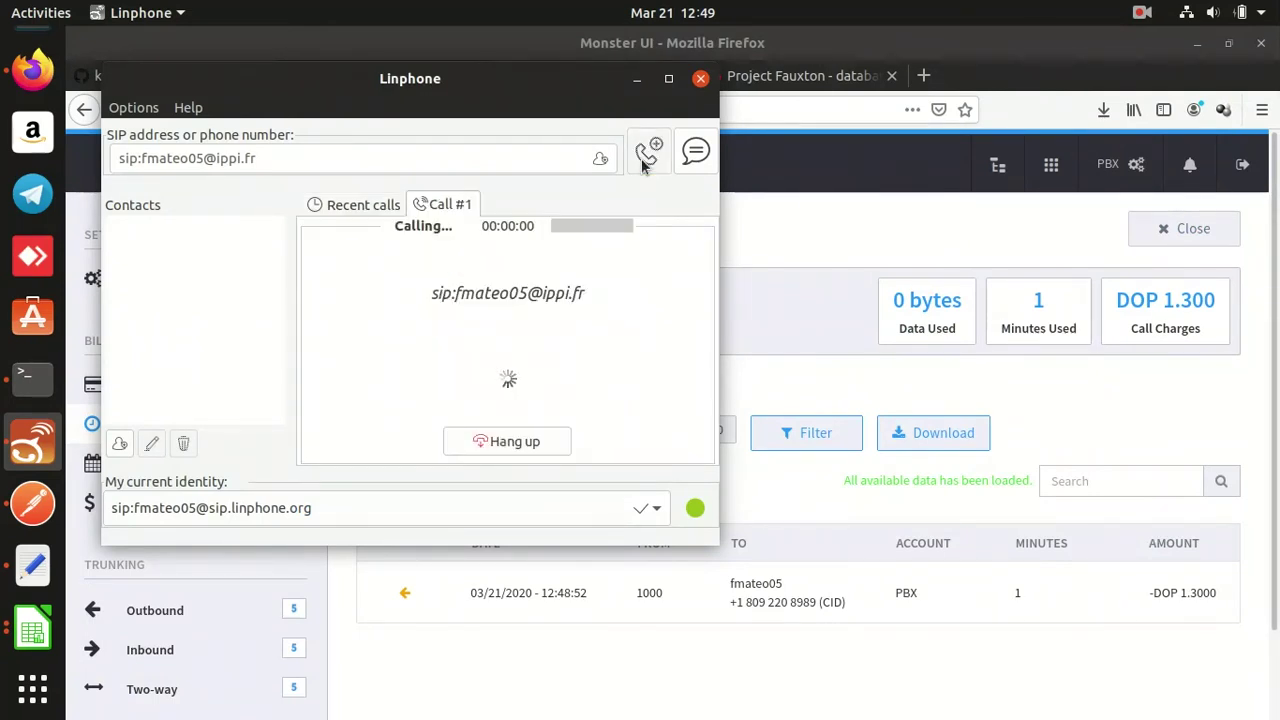
click(514, 442)
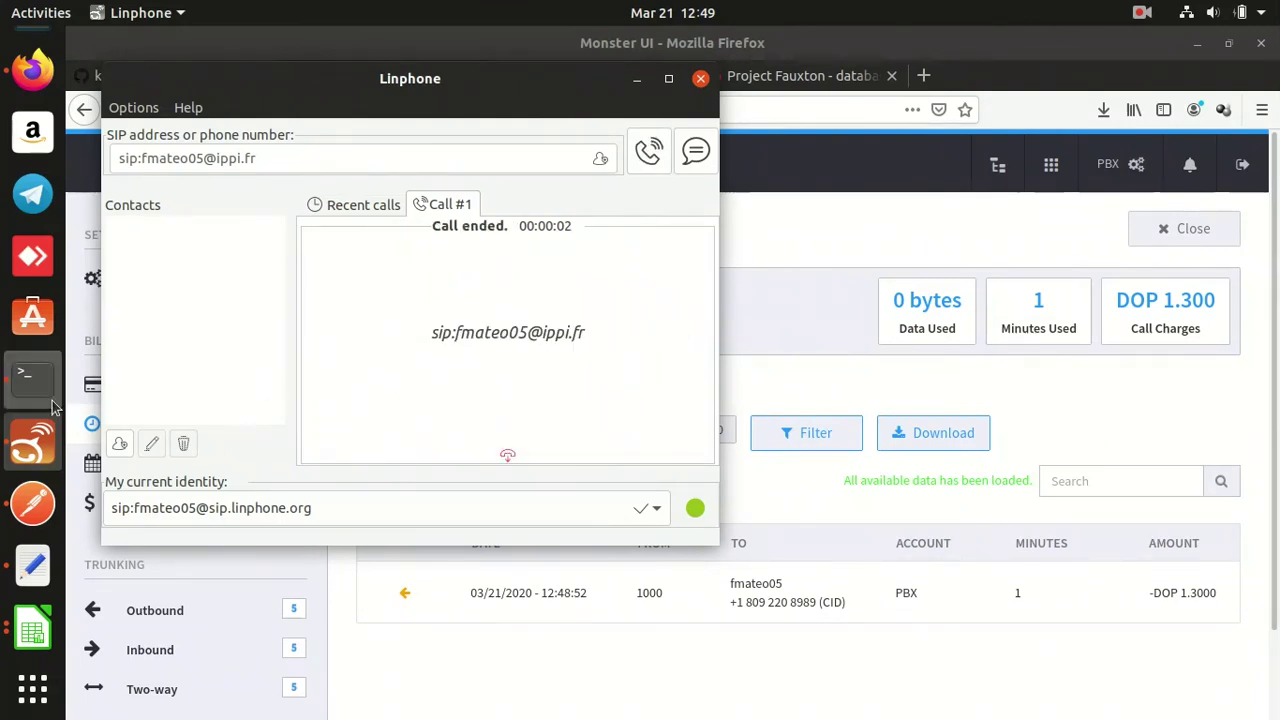
click(40, 390)
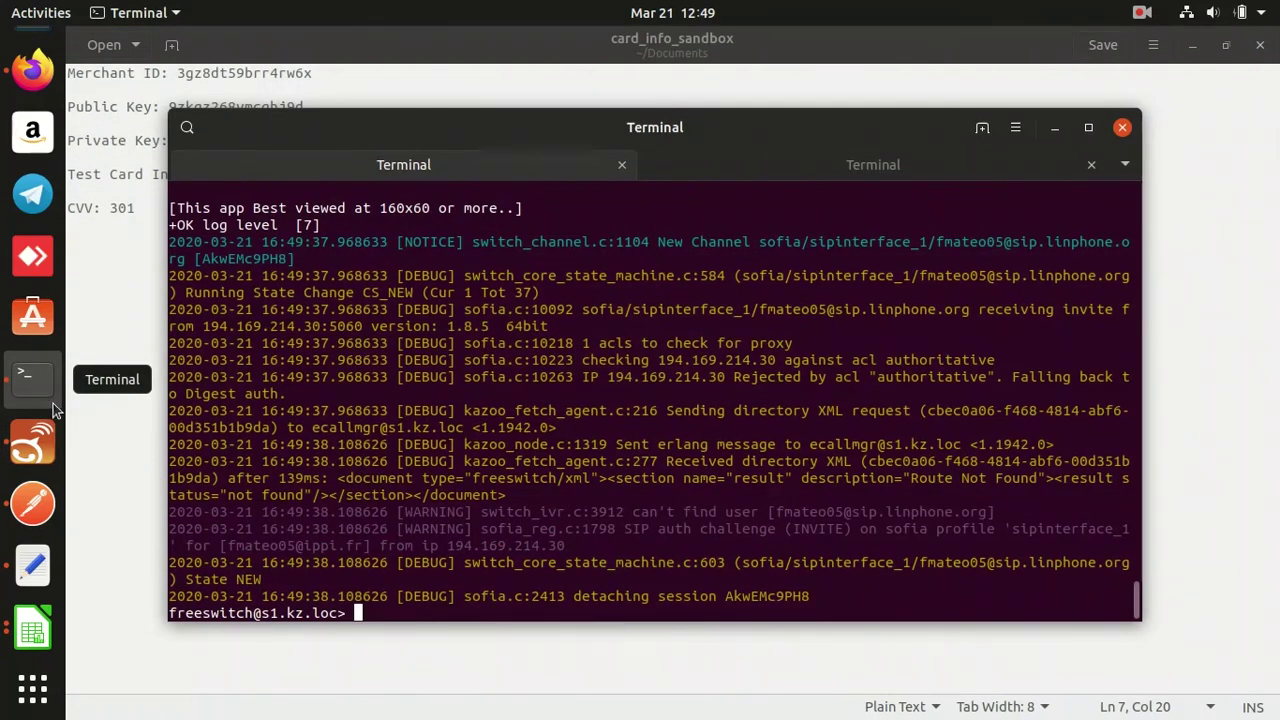
Exit fs_cli, run 'sup -n ecallmgr ecallmgr_maintenance allow_carrier ippi ippi.fr', then restart fs_cli.
key(ctrl+d)
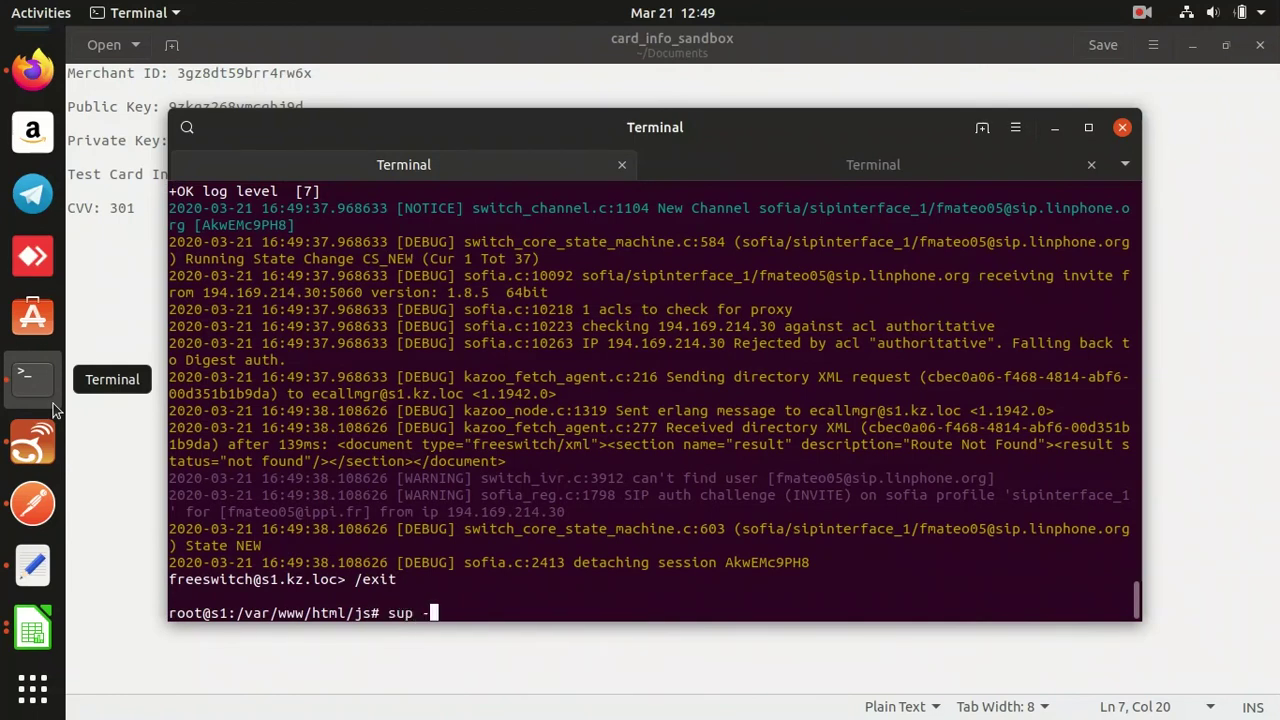
text(sup -n ecallmgr ecal)
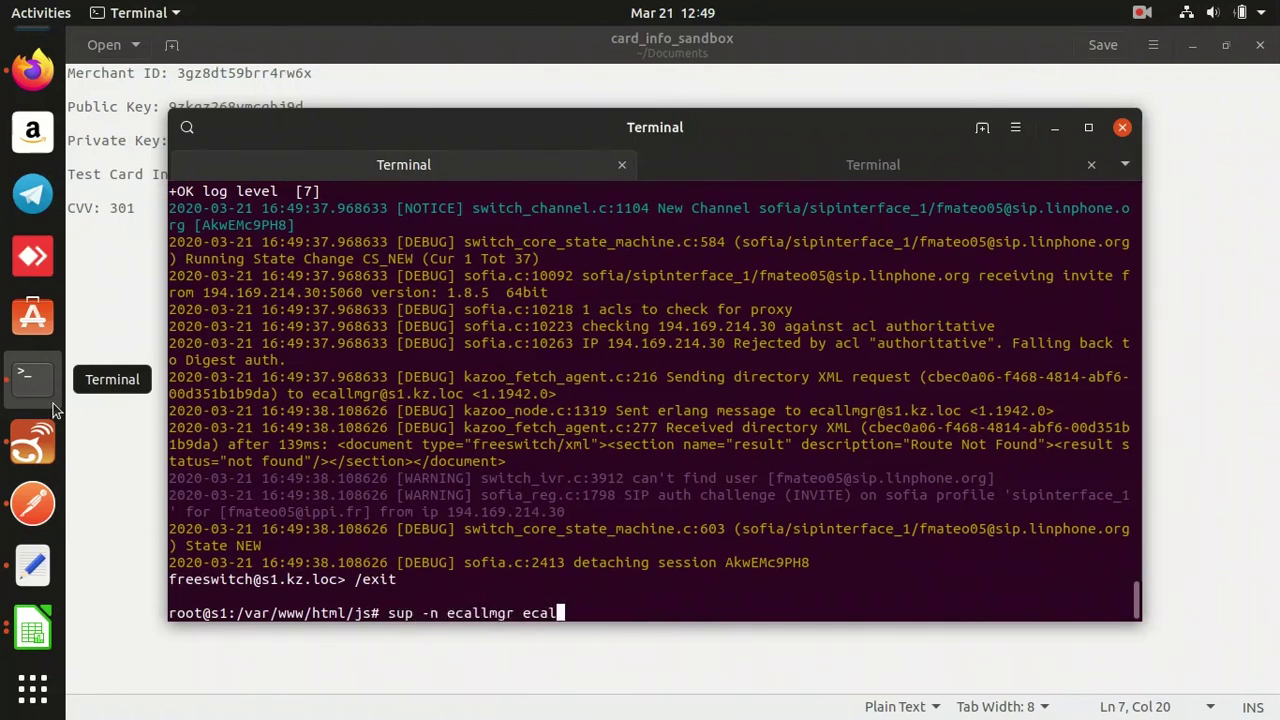
text(lmgr_maintenance)
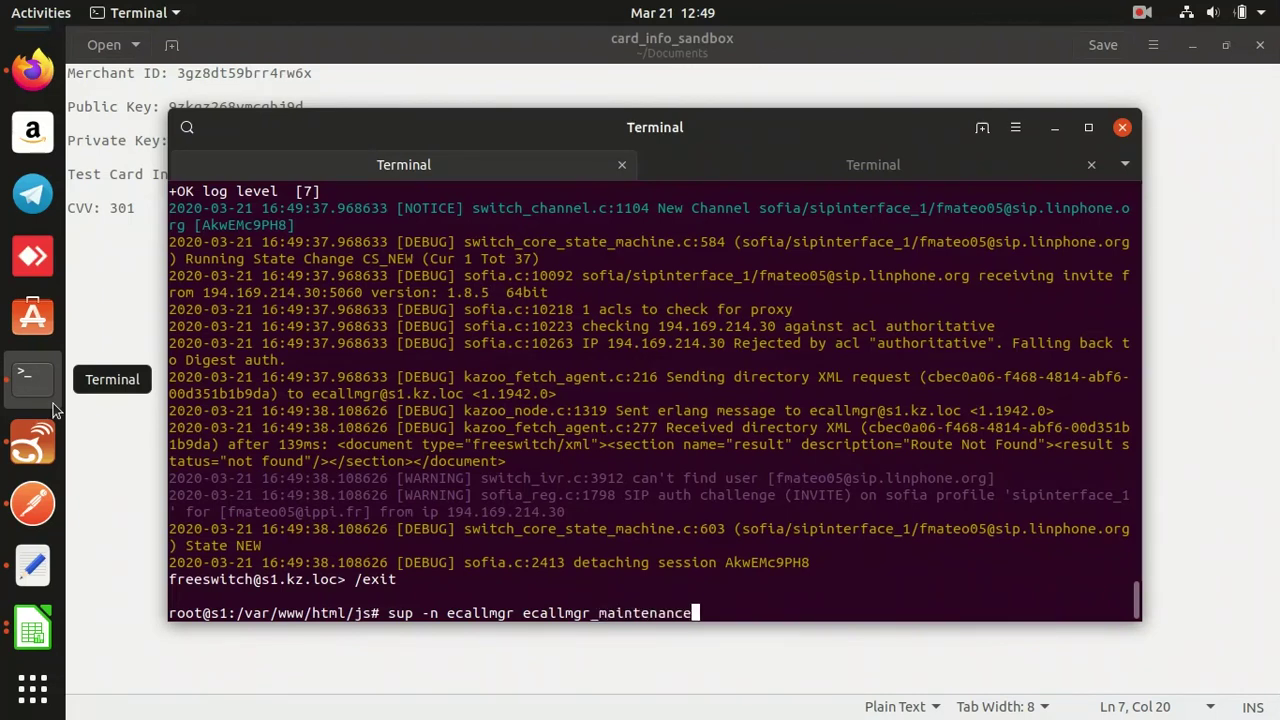
text( allow_carir)
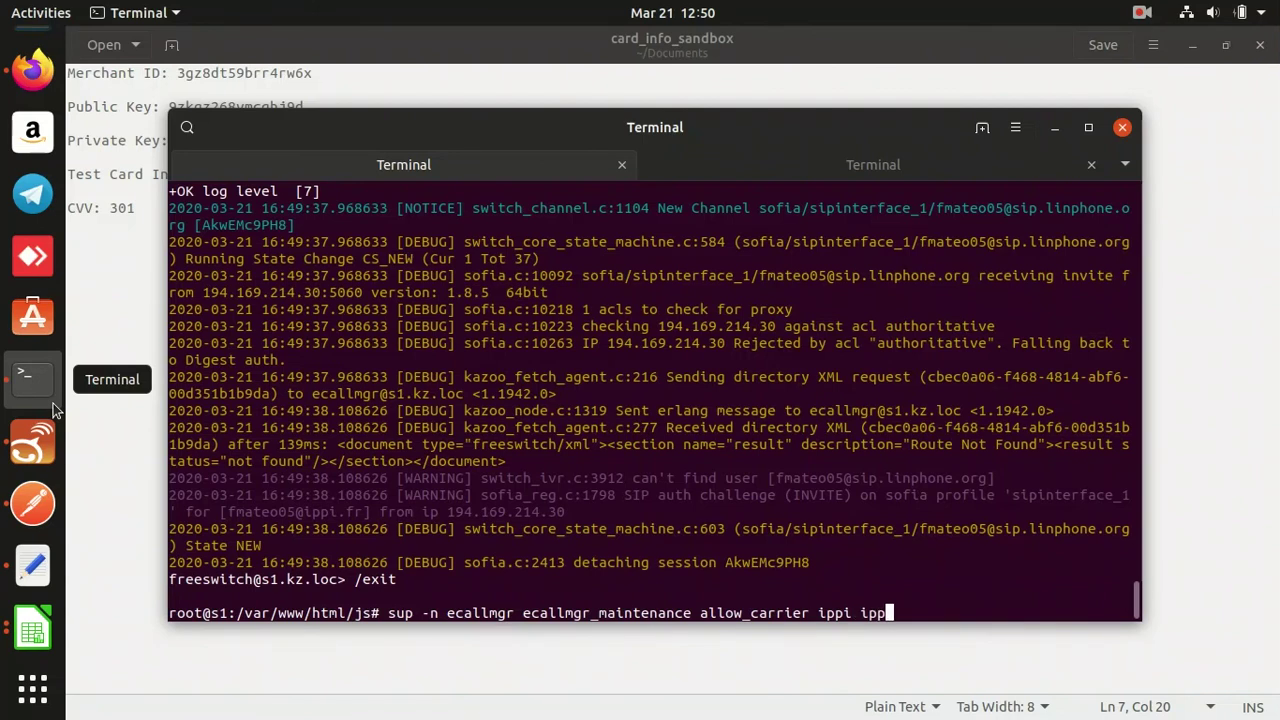
text(r)
key(Return)
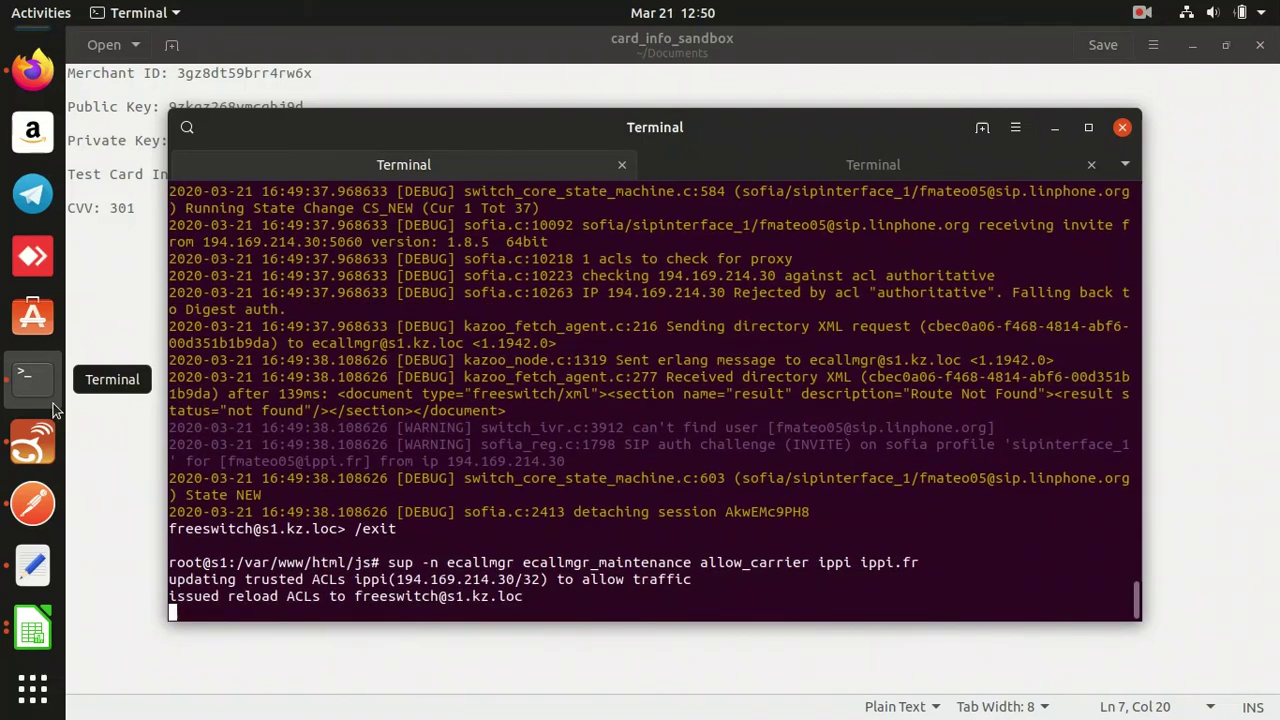
key(Up)
key(Up)
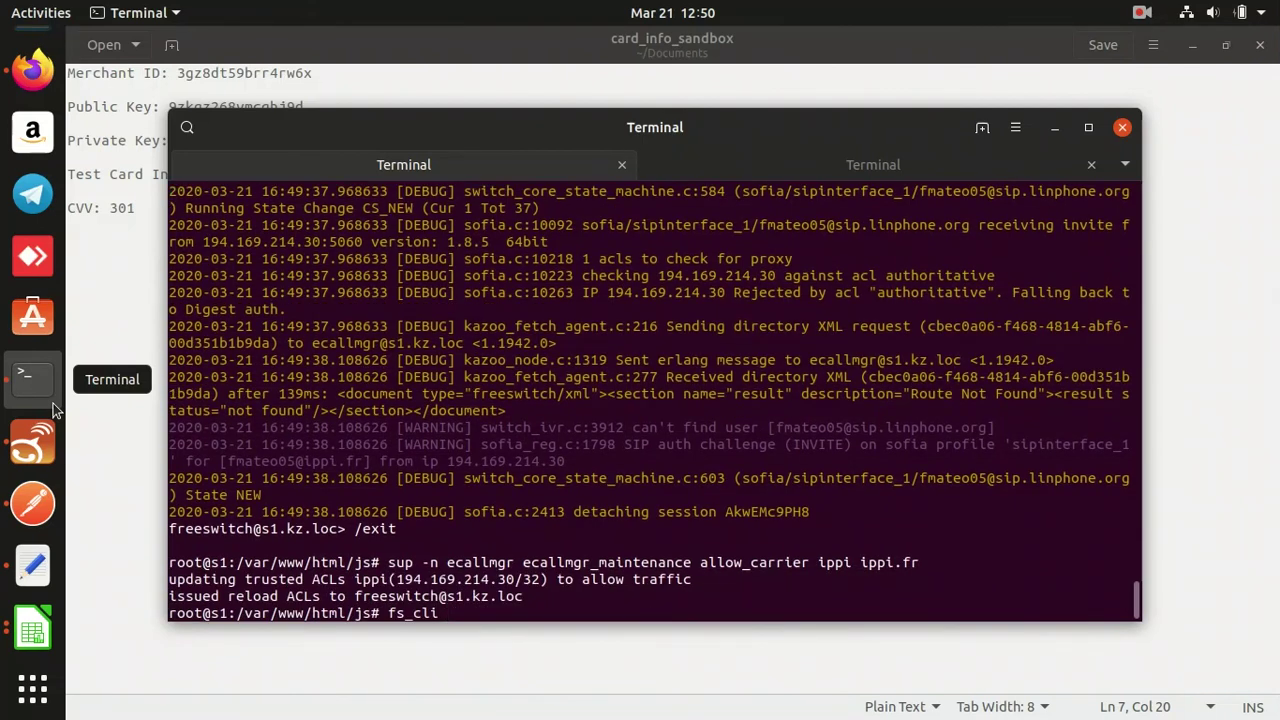
key(Return)
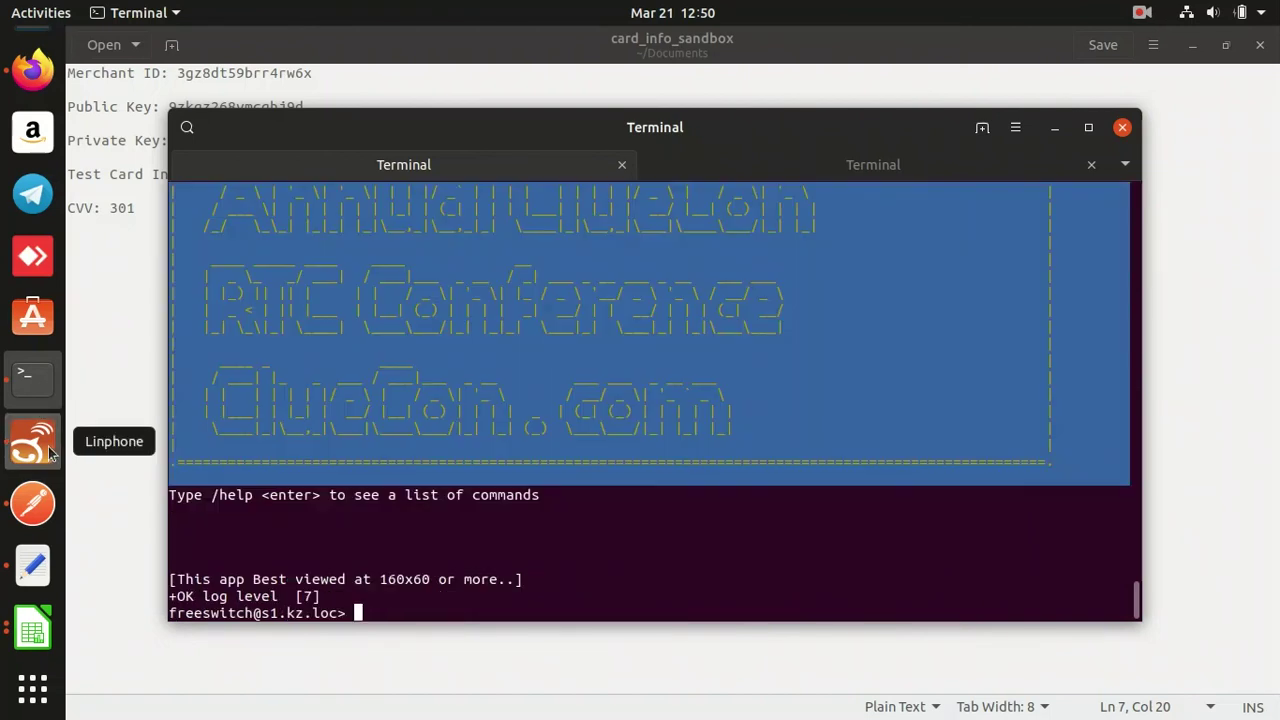
click(50, 452)
click(424, 240)
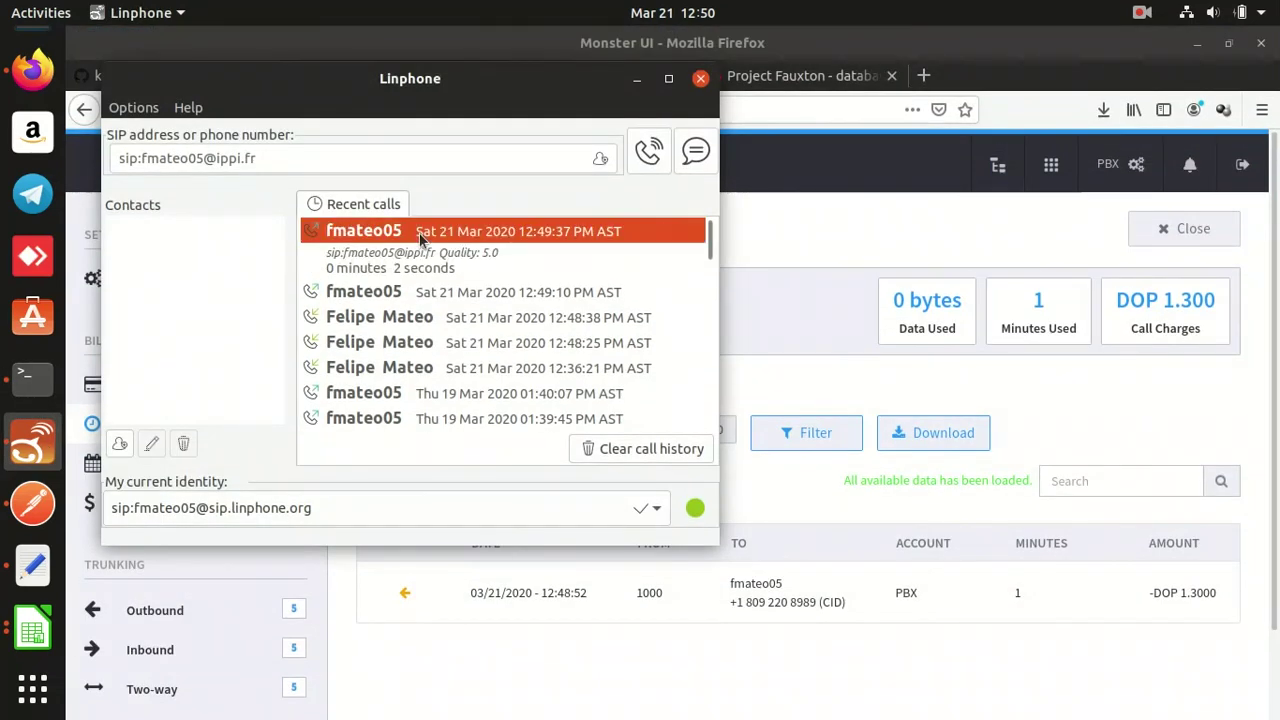
click(646, 154)
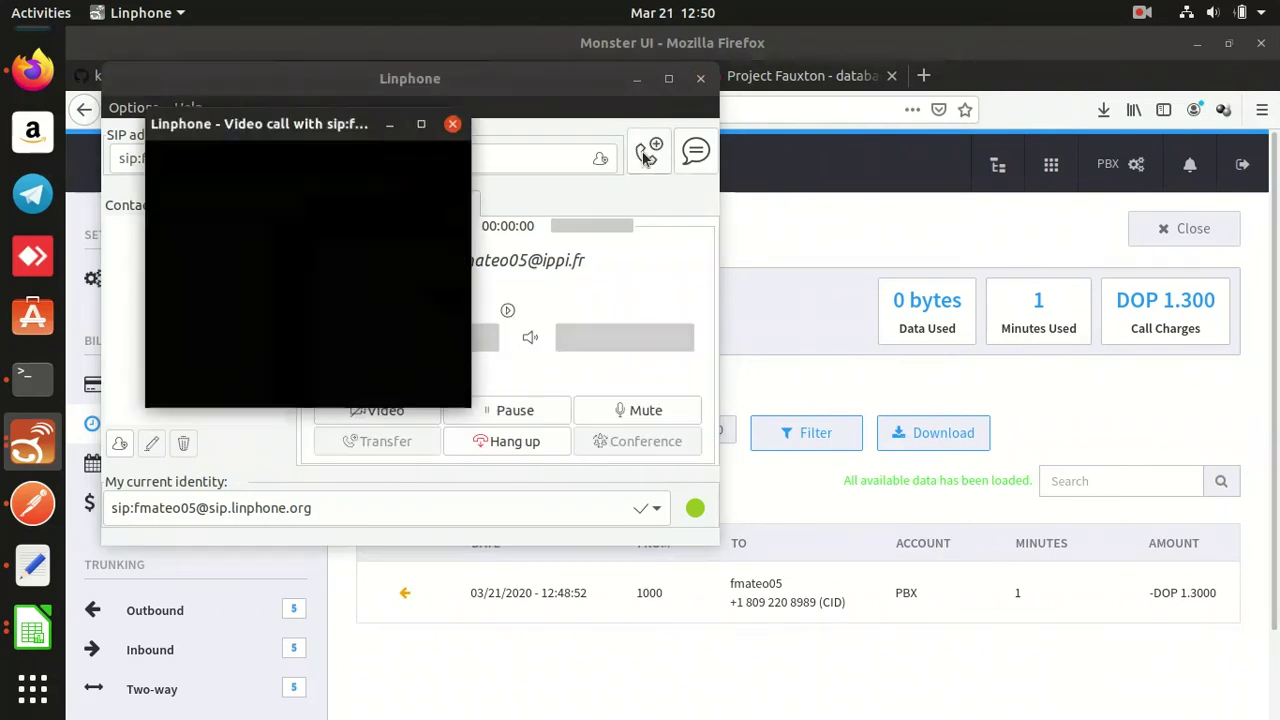
Reload Monster UI Usage Charges to show the new DOP 0.1000 charge and DOP 78.60 balance.
click(557, 658)
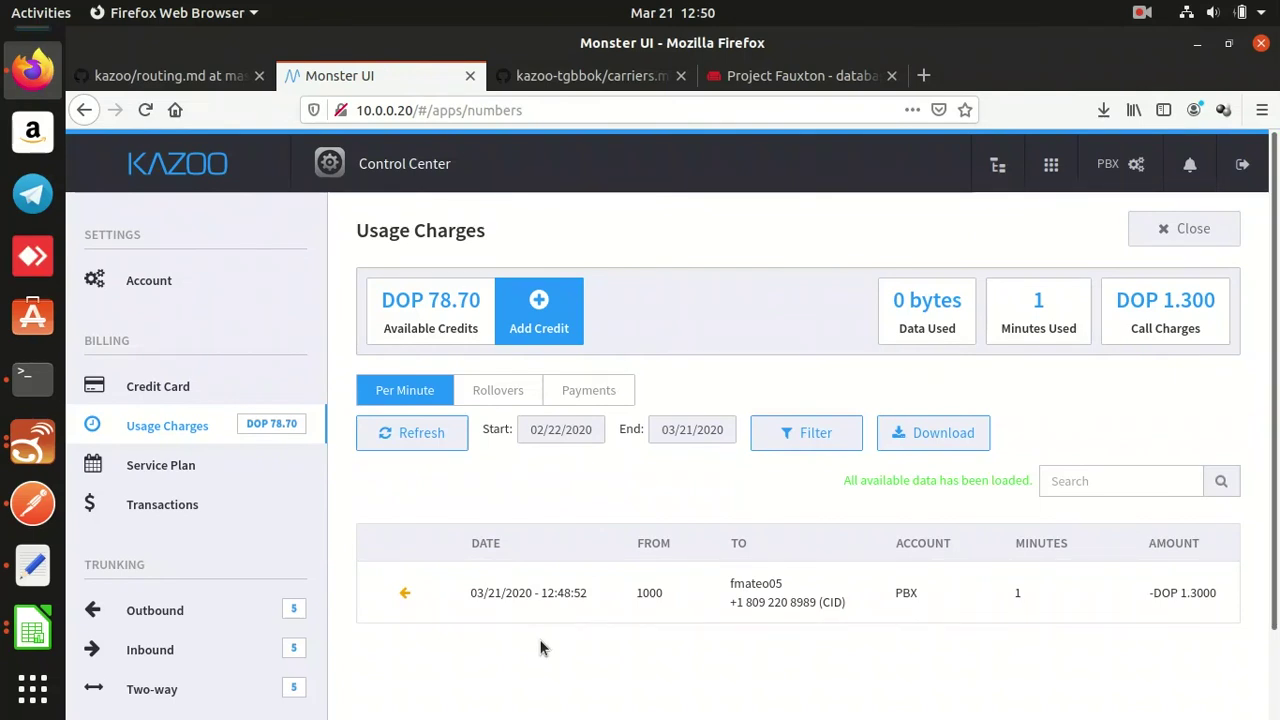
click(250, 437)
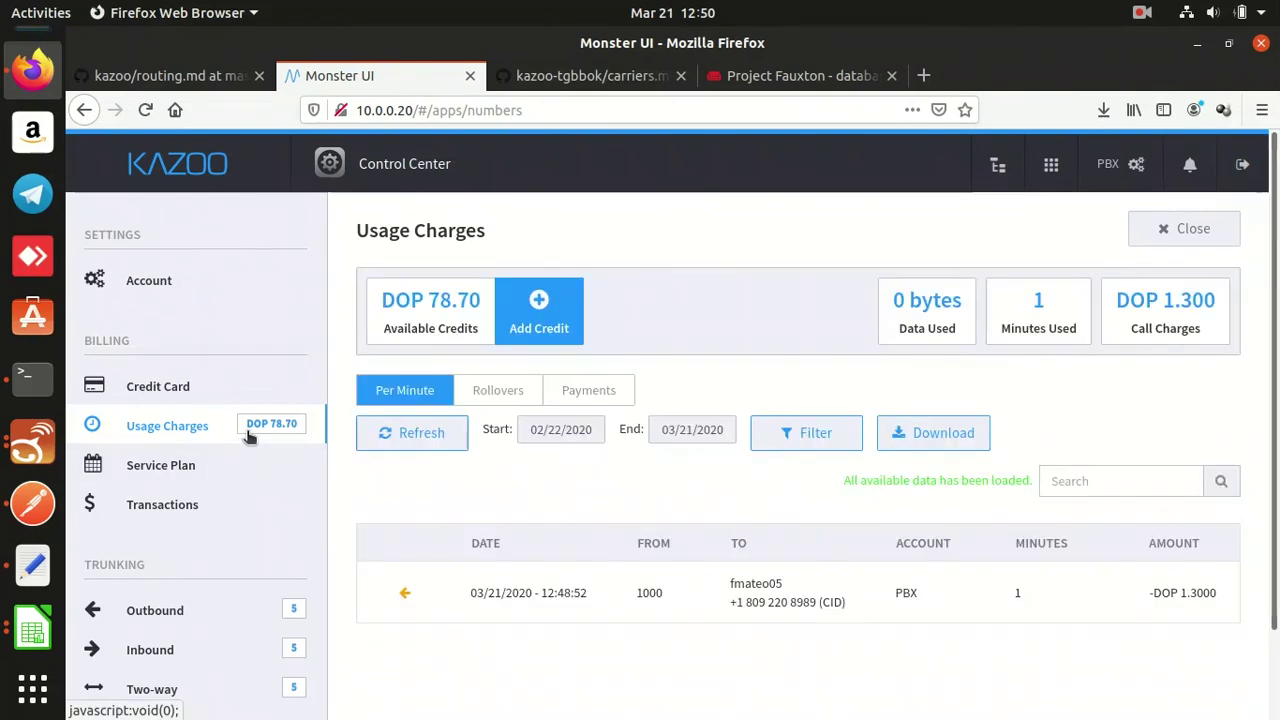
click(250, 437)
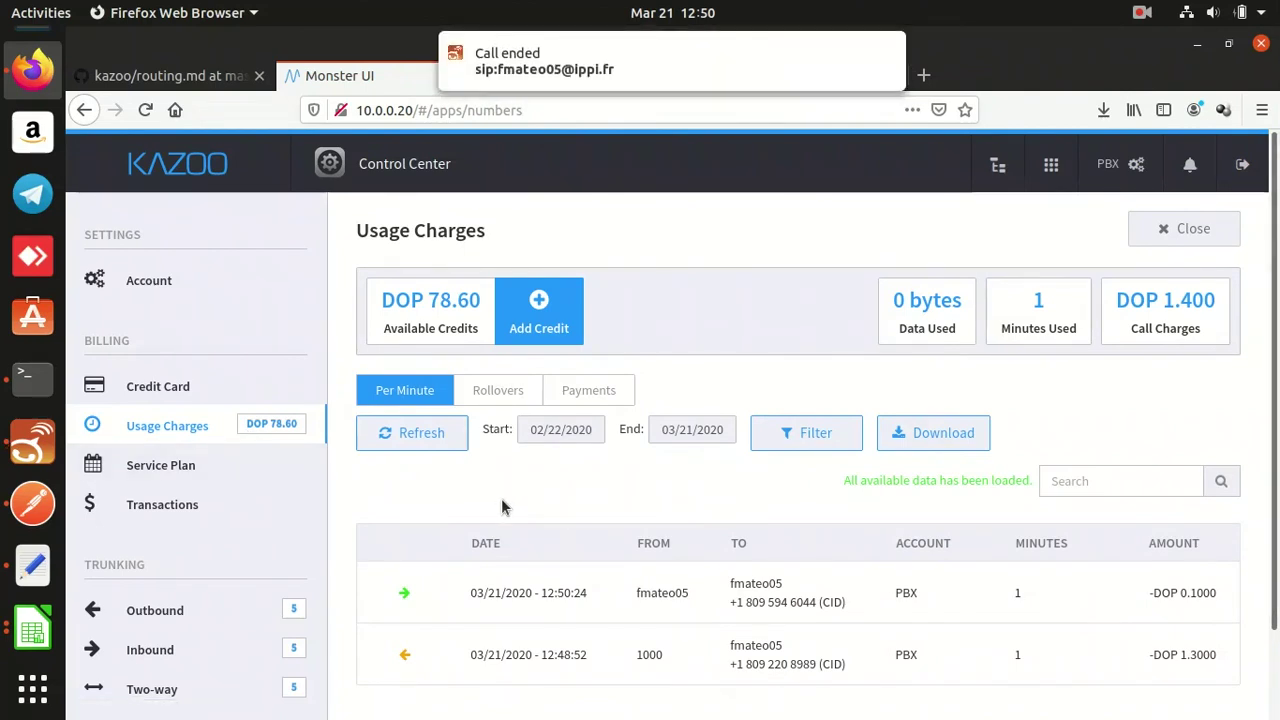
Dismiss the call notification, check the Visa card on file, then view Usage Charges and Service Plan.
click(888, 55)
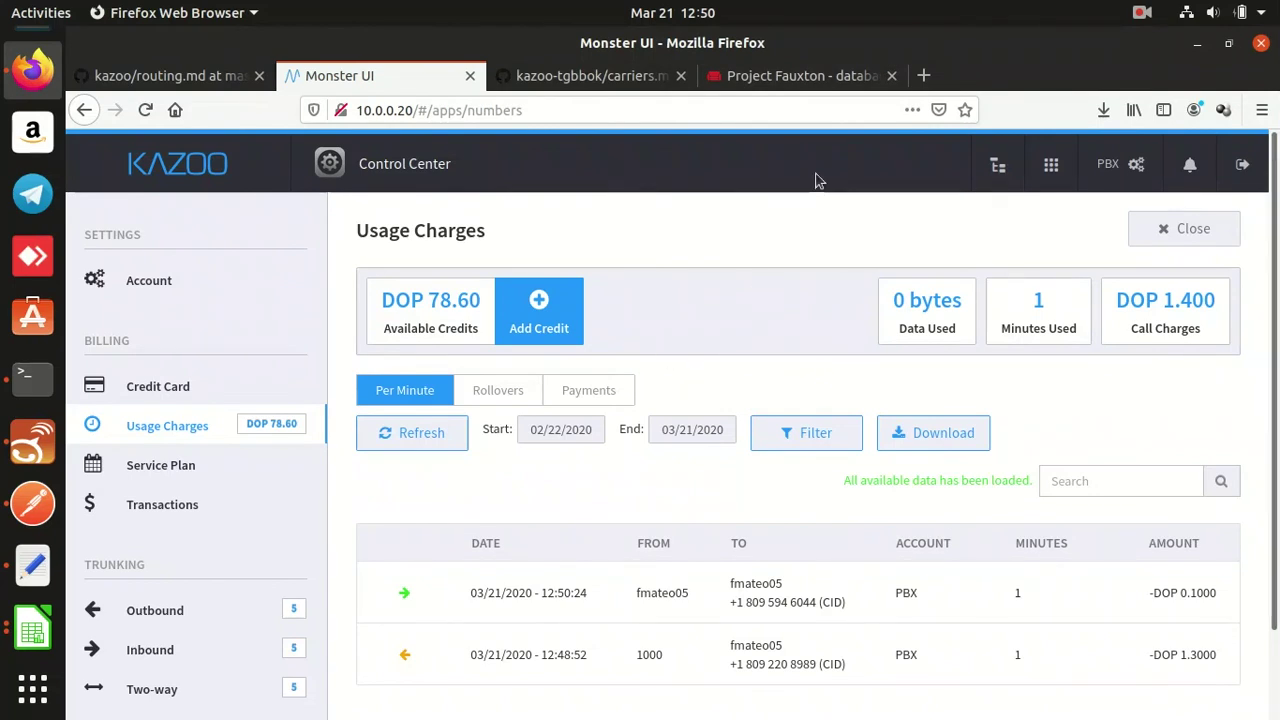
click(286, 375)
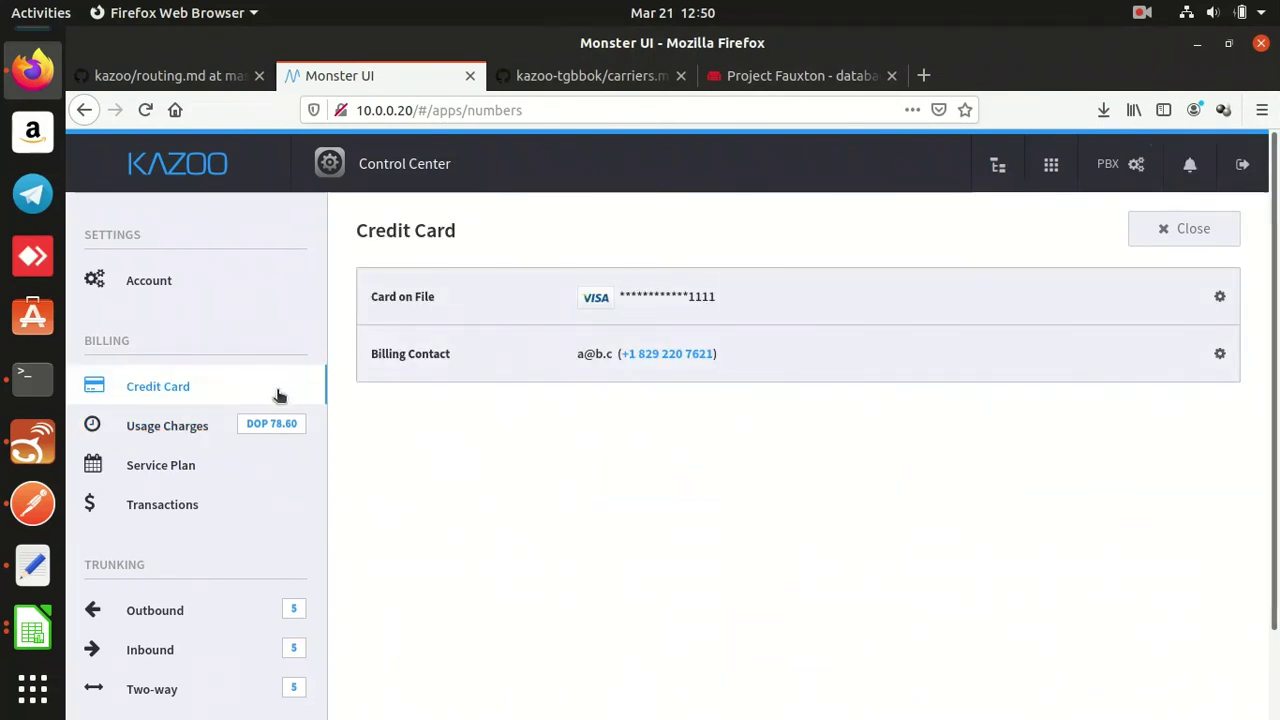
click(252, 425)
click(236, 465)
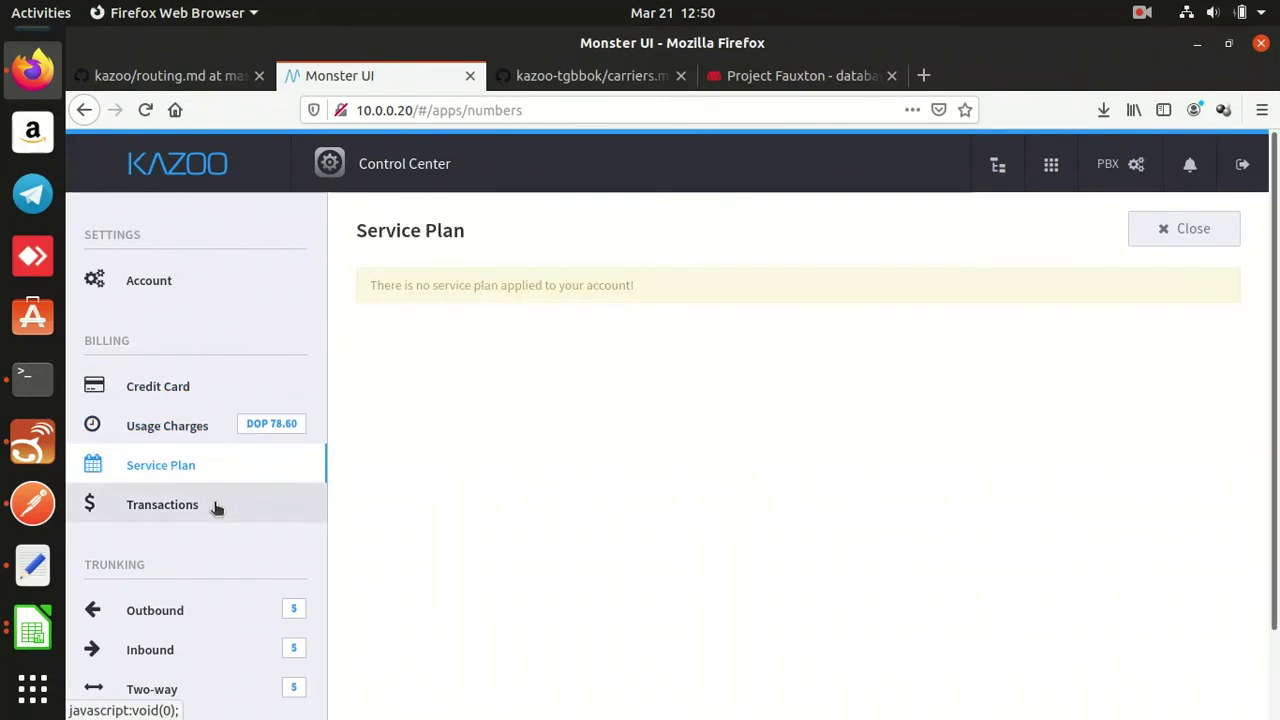